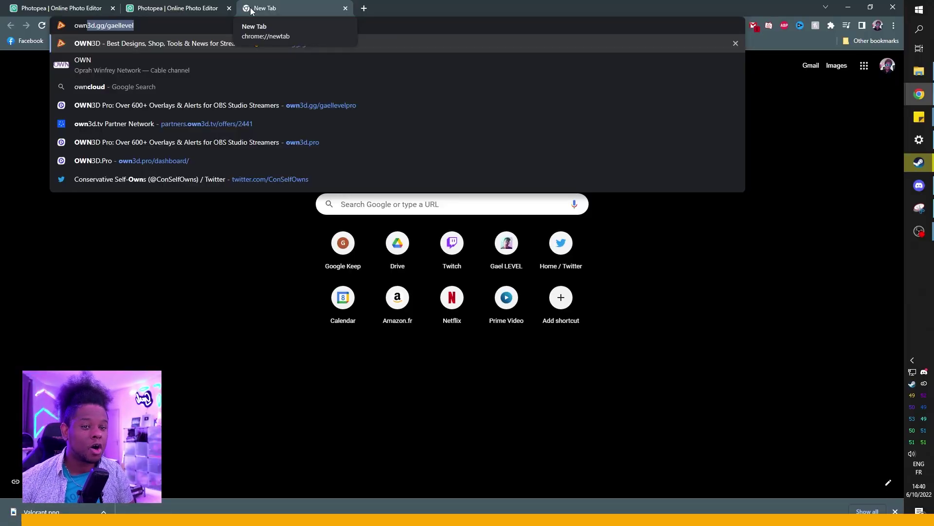
Load the OWN3D shop and open its Fortnite overlays listing
{"action": "key", "text": "Return"}
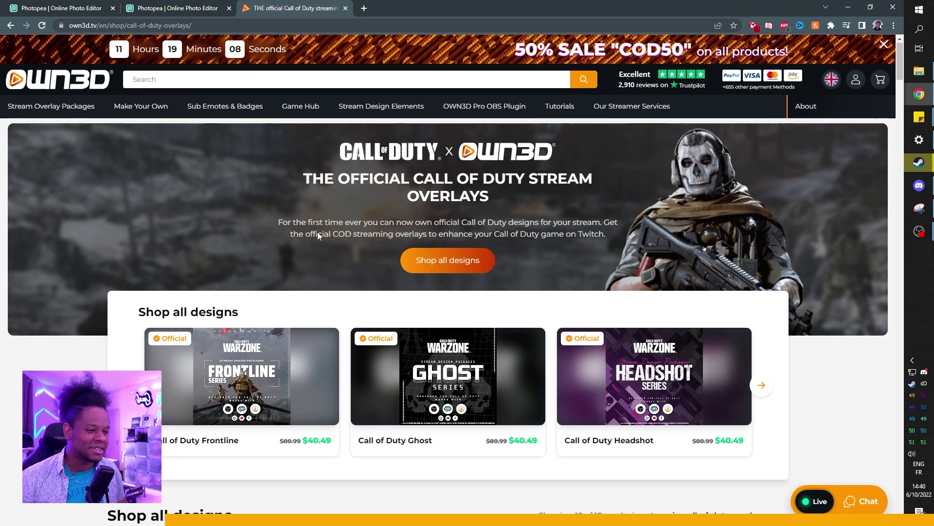
{"action": "scroll", "coordinate": [317, 231], "scroll_direction": "down", "scroll_amount": 2}
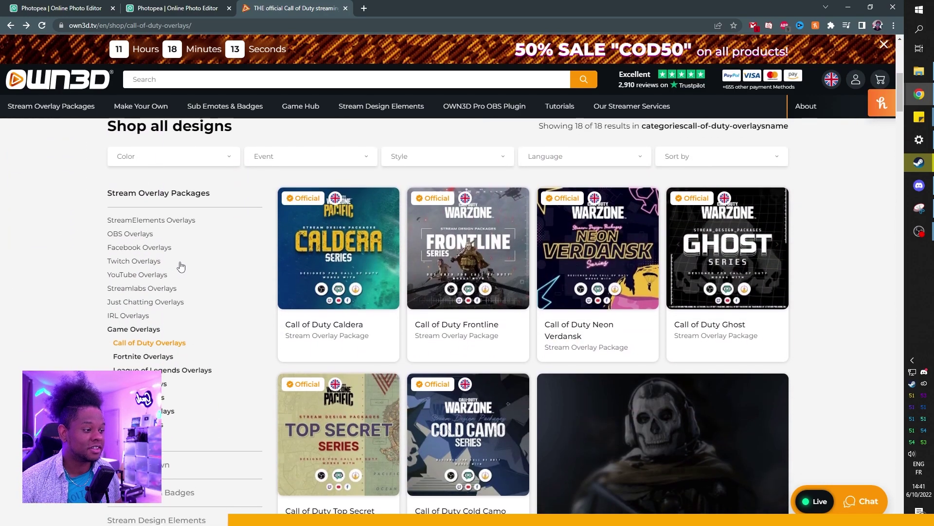
{"action": "scroll", "coordinate": [180, 266], "scroll_direction": "down", "scroll_amount": 1}
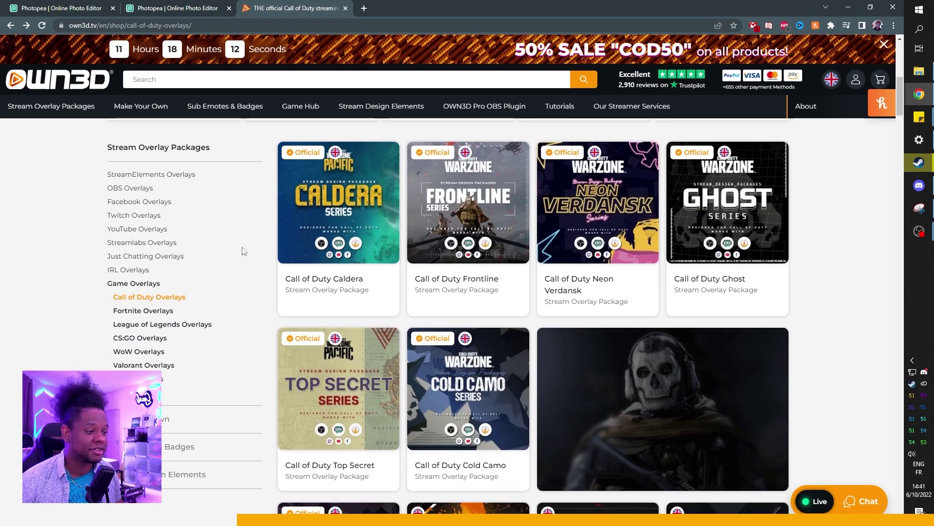
{"action": "scroll", "coordinate": [540, 319], "scroll_direction": "down", "scroll_amount": 2}
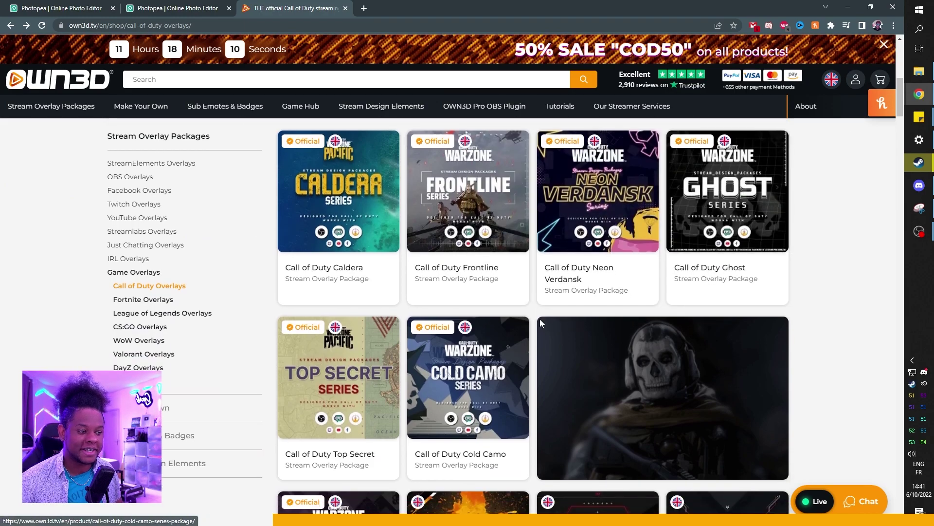
{"action": "scroll", "coordinate": [539, 319], "scroll_direction": "down", "scroll_amount": 2}
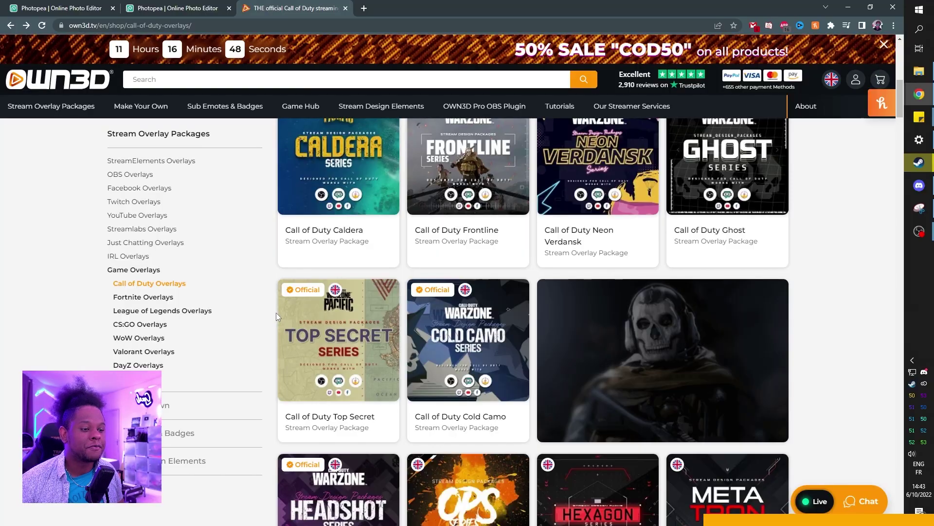
{"action": "scroll", "coordinate": [276, 312], "scroll_direction": "up", "scroll_amount": 1}
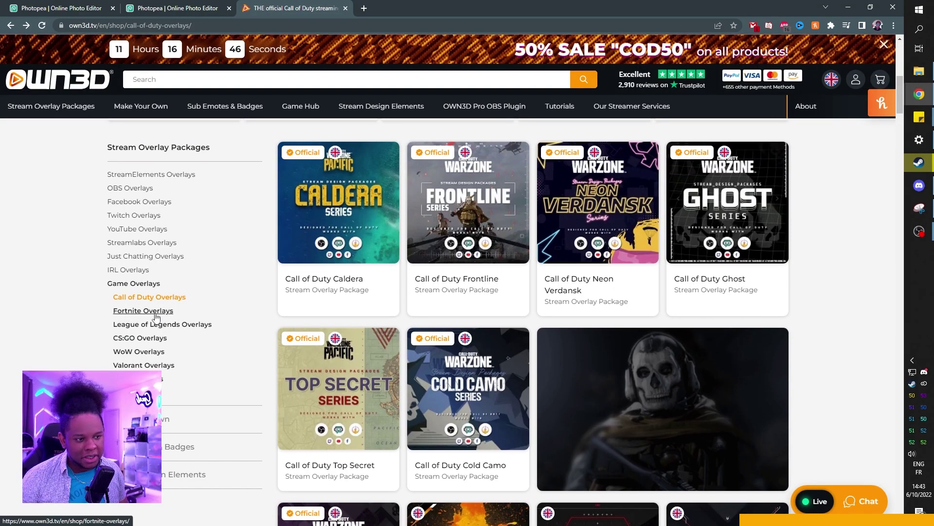
{"action": "left_click", "coordinate": [143, 310]}
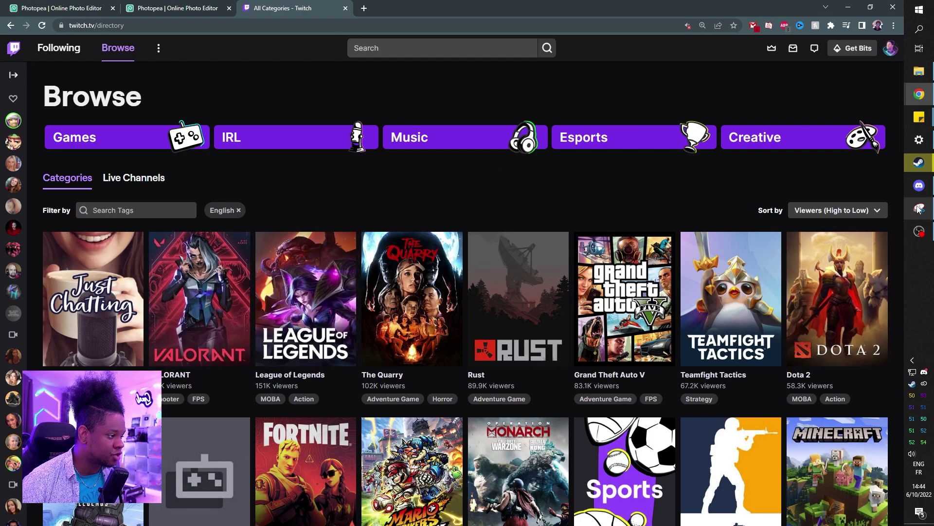
Bring up the Snipping Tool capture of the VALORANT category art
{"action": "left_click", "coordinate": [920, 208]}
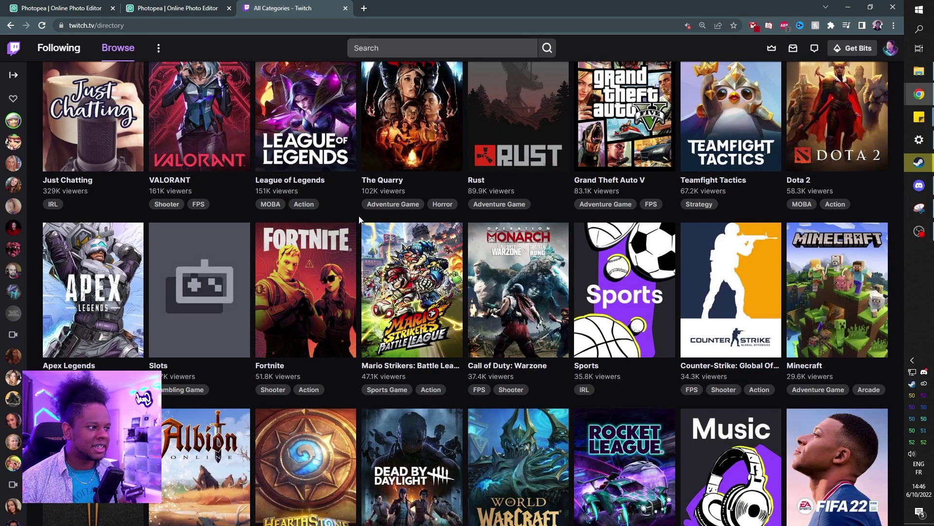
{"action": "scroll", "coordinate": [358, 219], "scroll_direction": "down", "scroll_amount": 3}
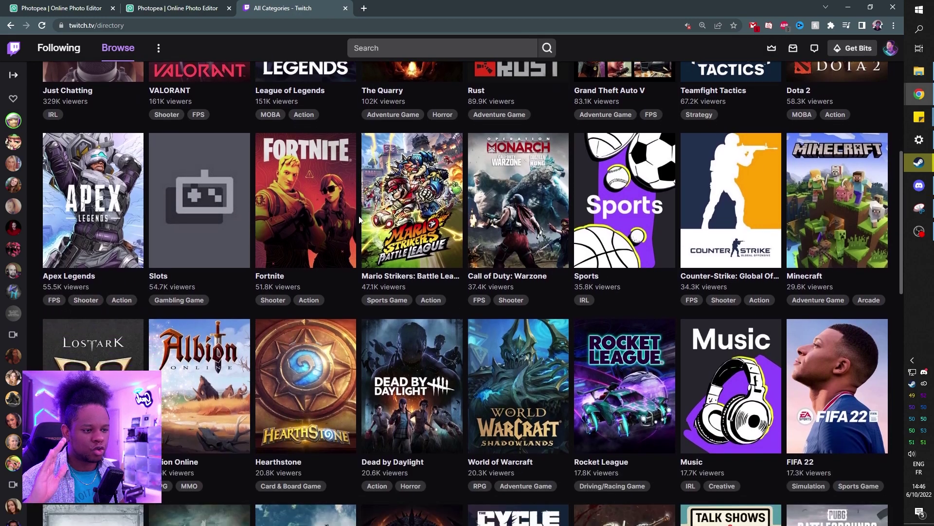
{"action": "scroll", "coordinate": [359, 219], "scroll_direction": "down", "scroll_amount": 3}
{"action": "scroll", "coordinate": [358, 216], "scroll_direction": "down", "scroll_amount": 2}
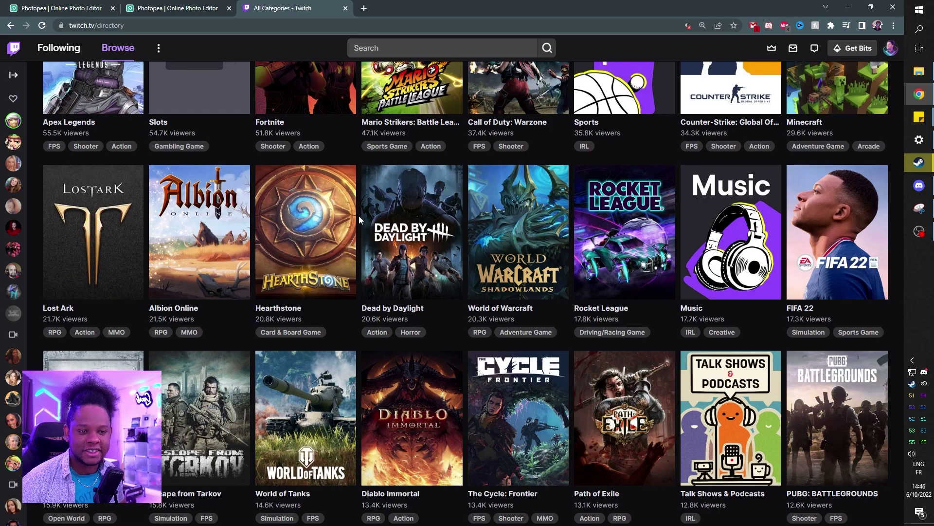
{"action": "scroll", "coordinate": [359, 216], "scroll_direction": "up", "scroll_amount": 3}
{"action": "scroll", "coordinate": [359, 215], "scroll_direction": "up", "scroll_amount": 3}
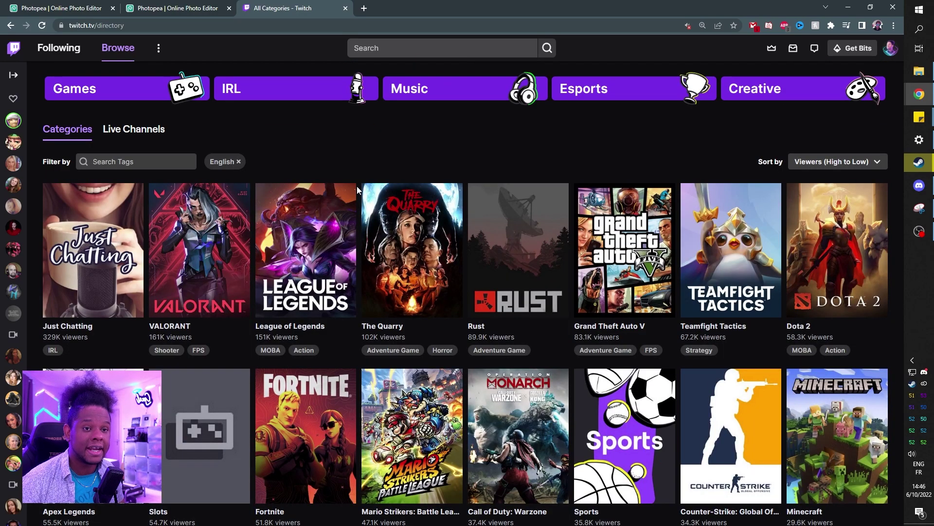
Switch between the first and second Photopea tabs to compare the yellow and red-striped panels
{"action": "left_click", "coordinate": [62, 8]}
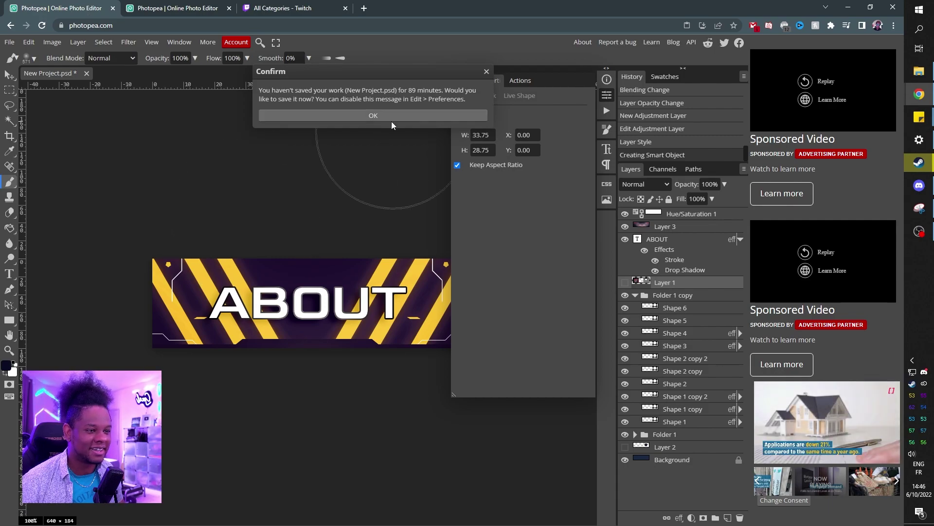
{"action": "scroll", "coordinate": [303, 198], "scroll_direction": "down", "scroll_amount": 3}
{"action": "scroll", "coordinate": [303, 197], "scroll_direction": "up", "scroll_amount": 3}
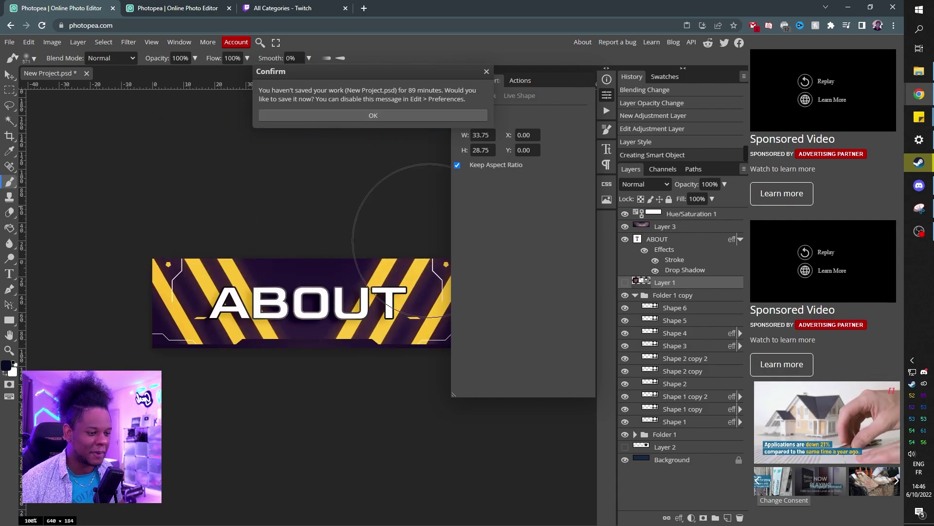
{"action": "key", "text": "ctrl+Tab"}
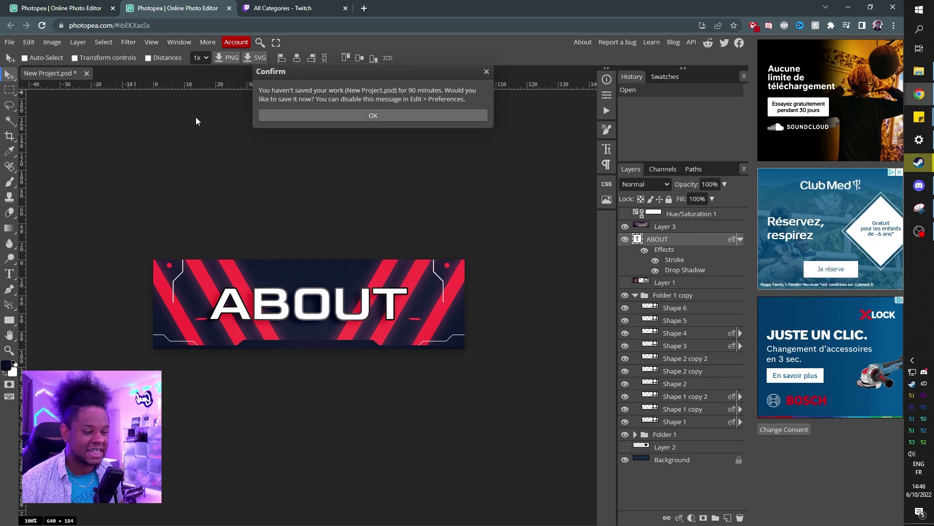
From a fresh Photopea tab, create a new project of width 640, height 640 and 300 DPI
{"action": "left_click", "coordinate": [365, 117]}
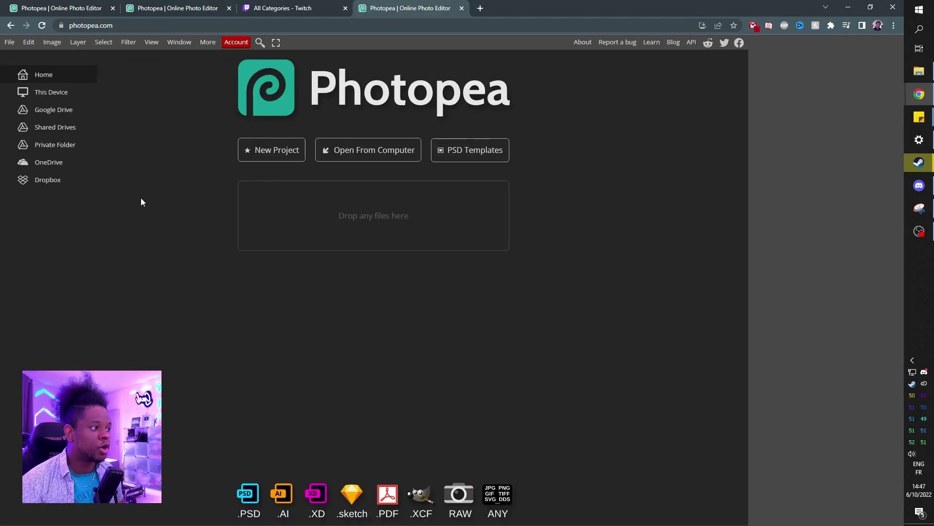
{"action": "left_click", "coordinate": [266, 153]}
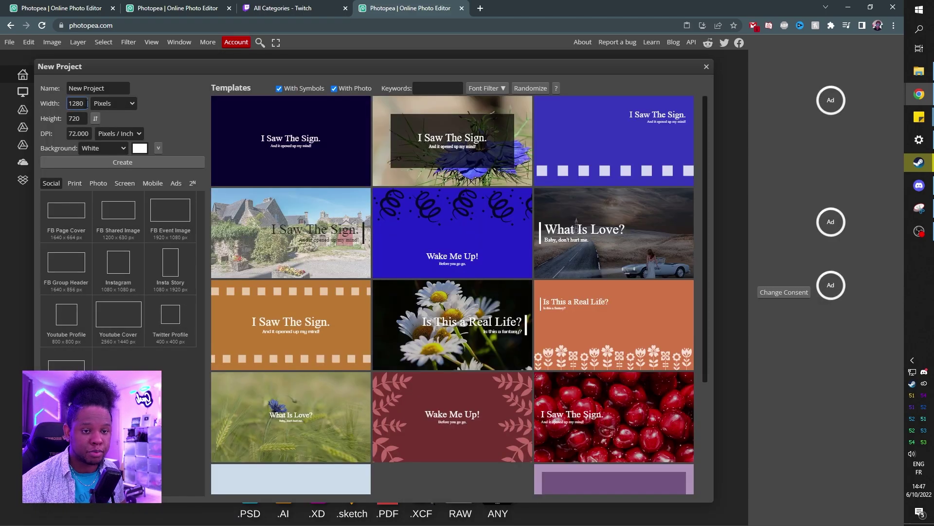
{"action": "double_click", "coordinate": [76, 103]}
{"action": "type", "text": "640"}
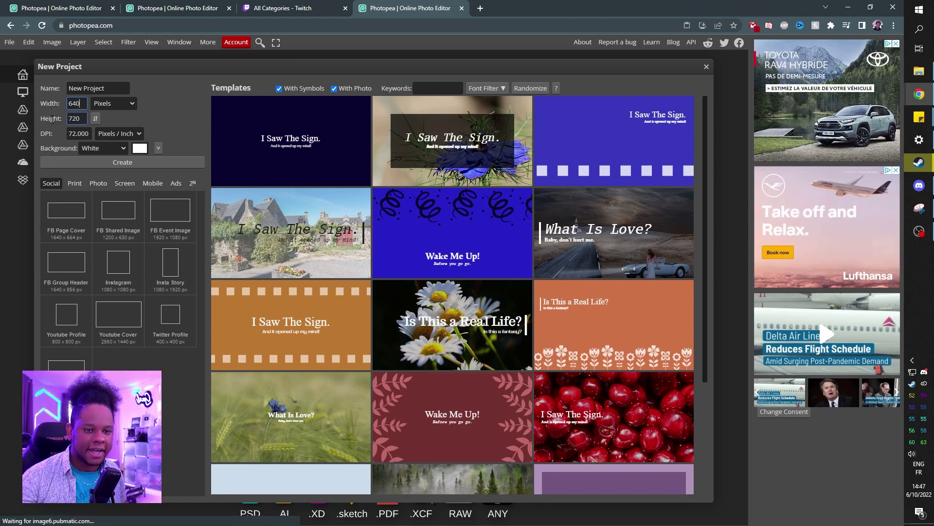
{"action": "key", "text": "Tab"}
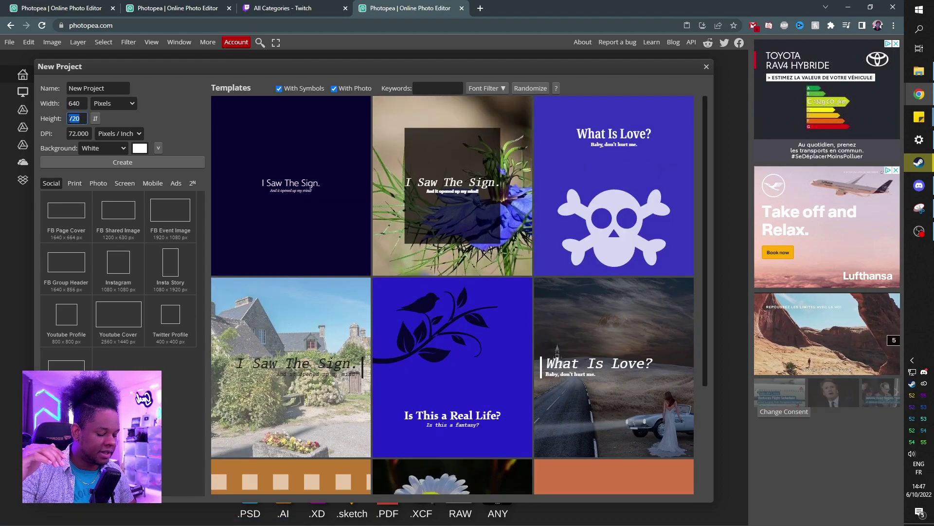
{"action": "type", "text": "640"}
{"action": "key", "text": "Tab"}
{"action": "type", "text": "300.000"}
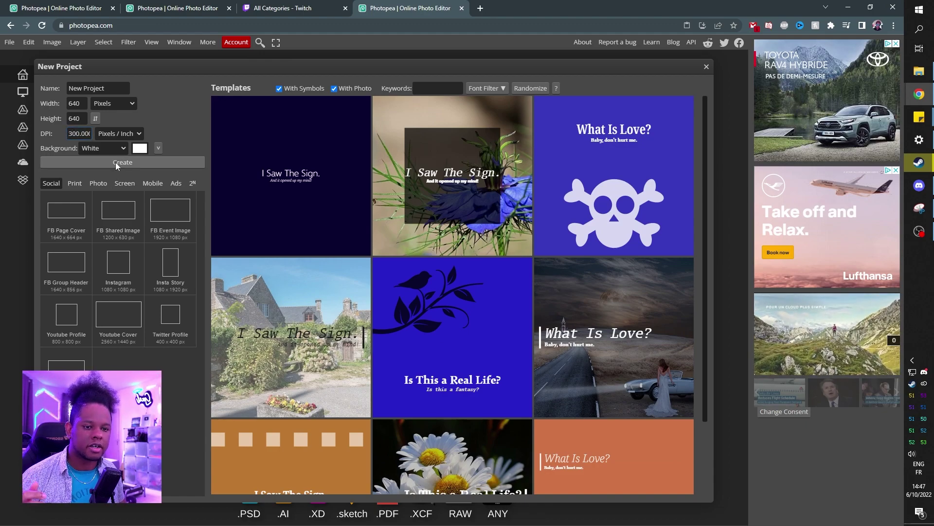
{"action": "left_click", "coordinate": [115, 162]}
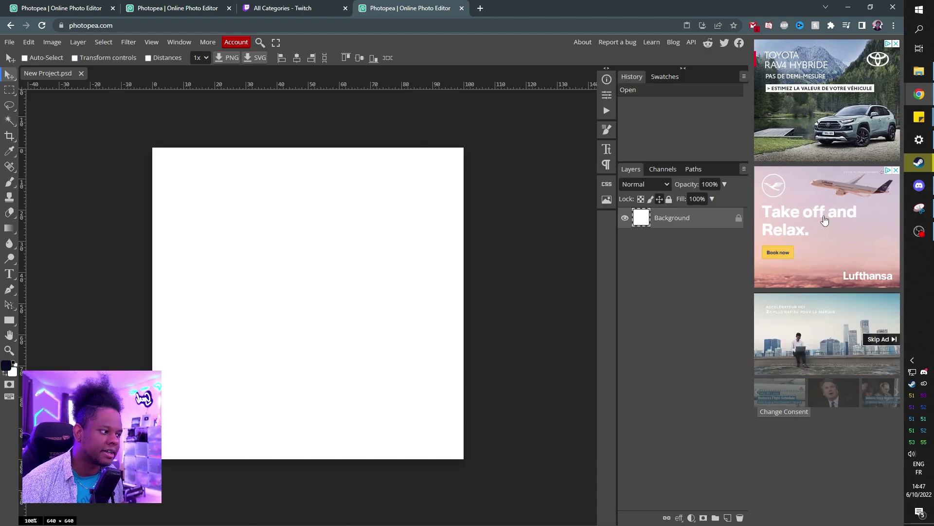
Copy the VALORANT snip and paste it into the Photopea document
{"action": "left_click", "coordinate": [921, 210]}
{"action": "right_click", "coordinate": [618, 198]}
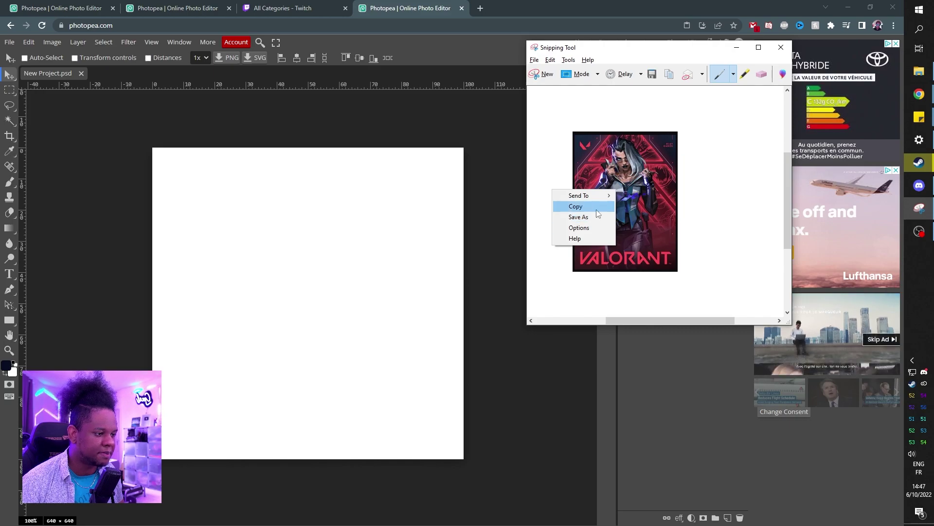
{"action": "left_click", "coordinate": [578, 207]}
{"action": "left_click", "coordinate": [156, 151]}
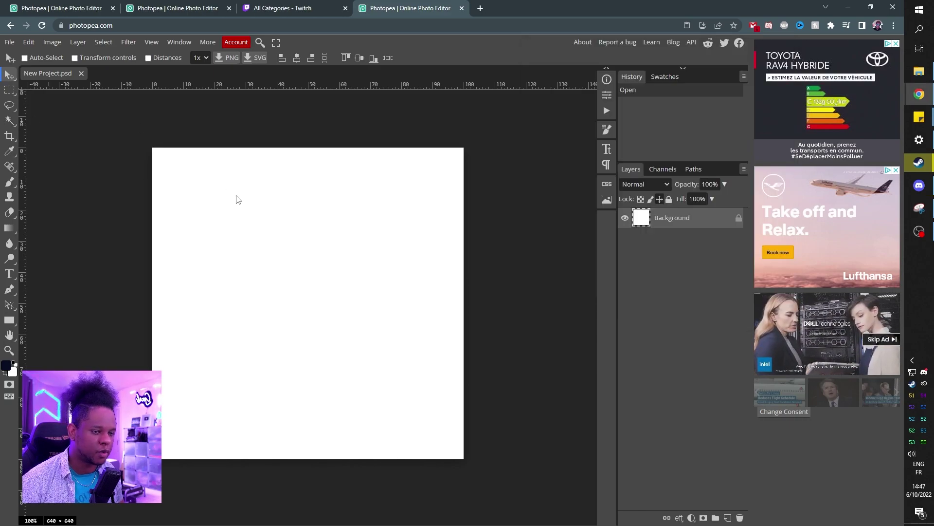
{"action": "key", "text": "ctrl+v"}
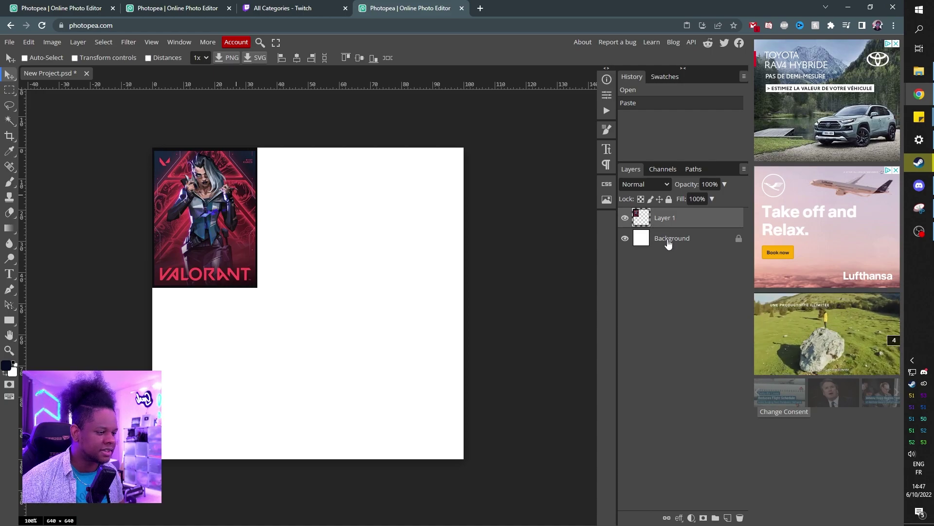
On a new layer, brush a large dark navy circle with a red circle below it
{"action": "left_click", "coordinate": [727, 517]}
{"action": "key", "text": "b"}
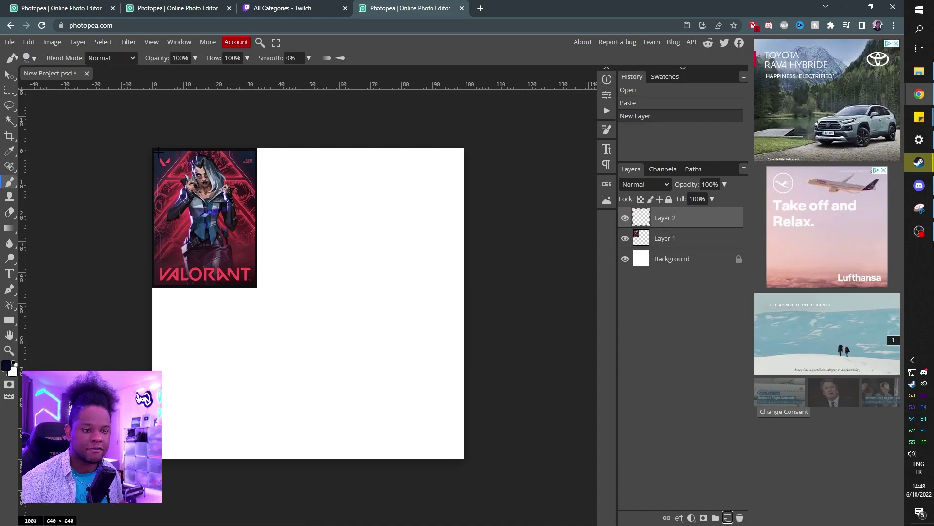
{"action": "left_click", "coordinate": [346, 200]}
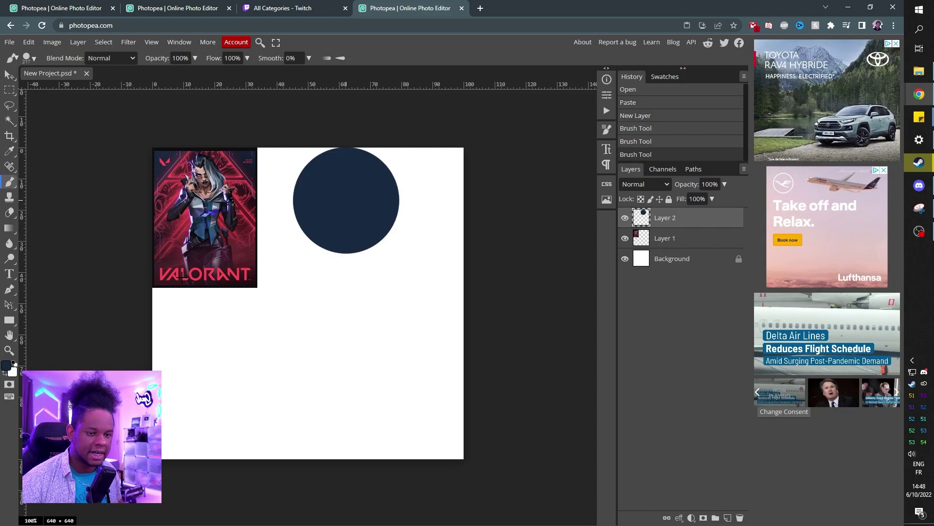
{"action": "left_click", "coordinate": [357, 322]}
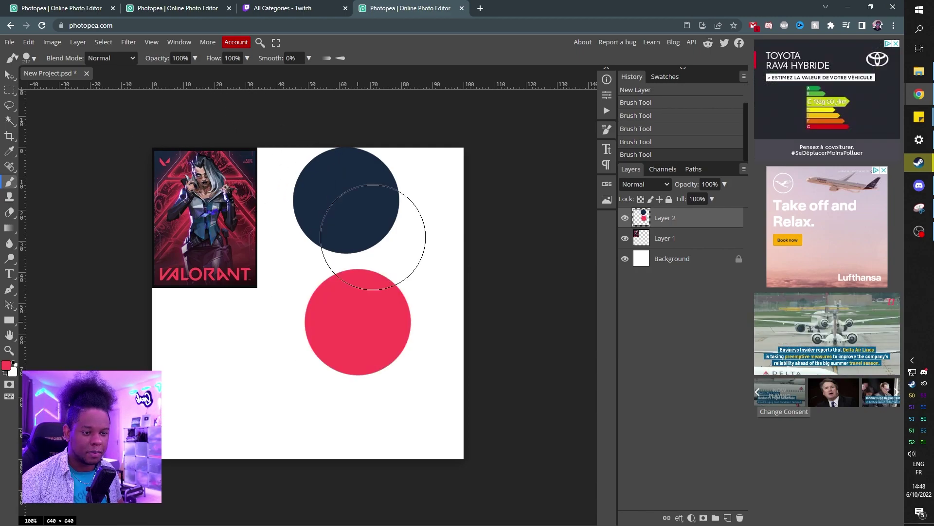
Fill the Background layer with dark navy using the Paint Bucket
{"action": "left_click", "coordinate": [625, 258], "text": "alt"}
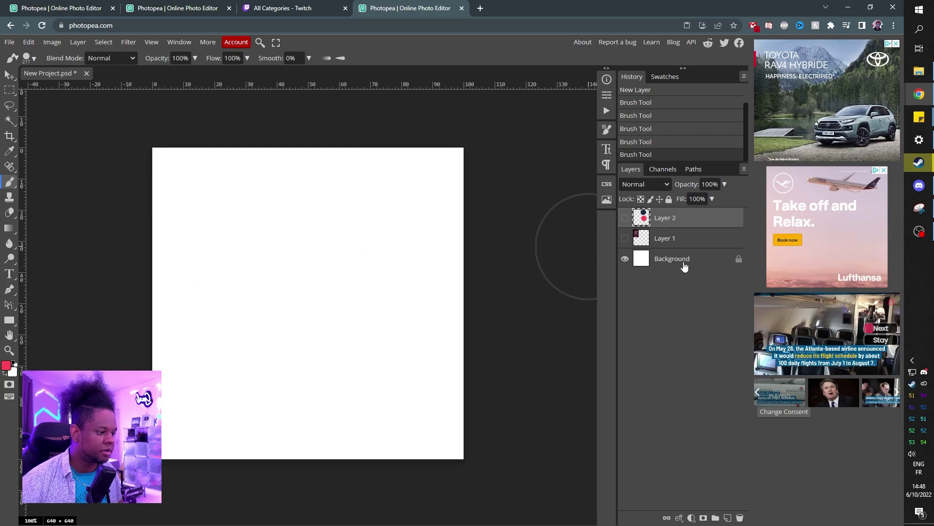
{"action": "left_click", "coordinate": [679, 260]}
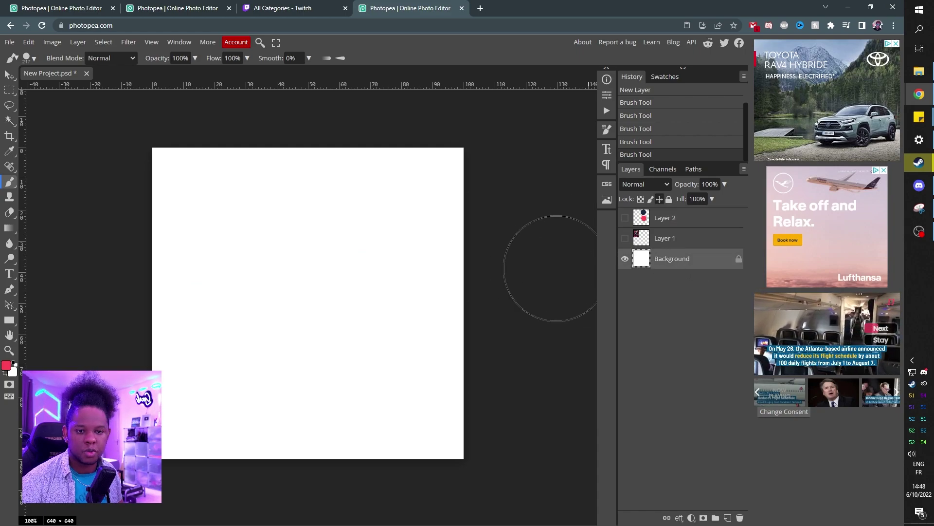
{"action": "left_click", "coordinate": [10, 228]}
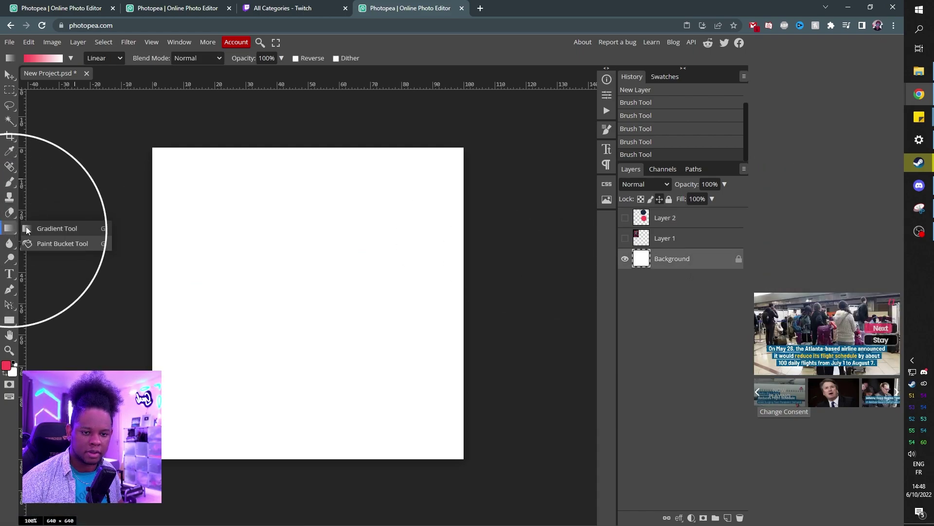
{"action": "left_click", "coordinate": [65, 243]}
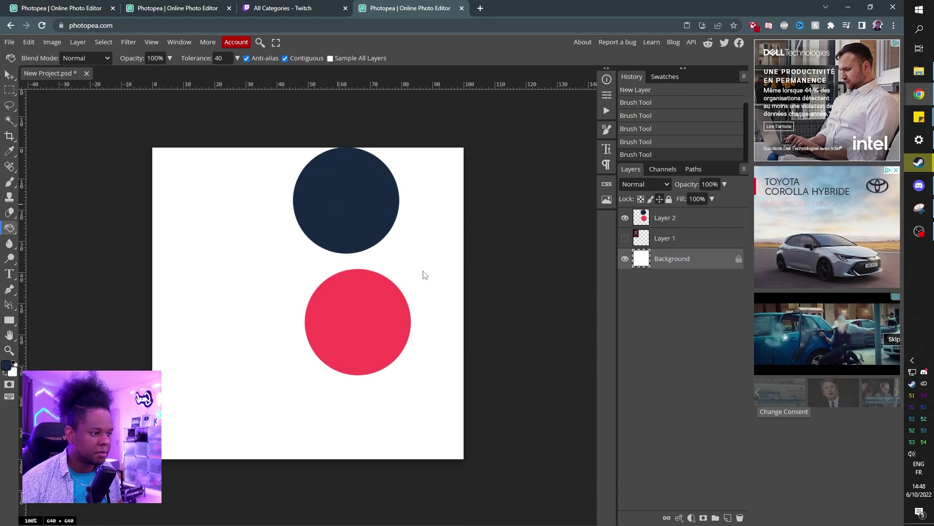
{"action": "left_click", "coordinate": [265, 240]}
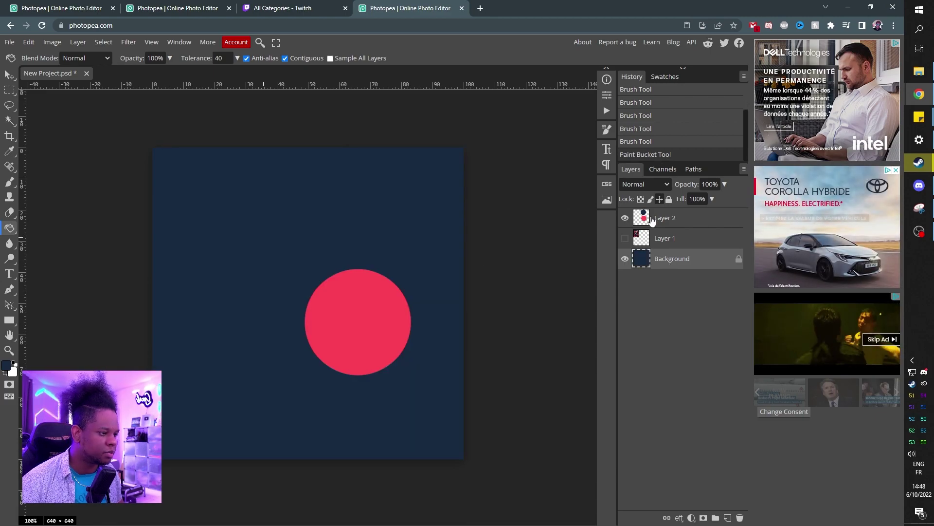
Hide the red circle layer and the Valorant poster layer
{"action": "left_click", "coordinate": [625, 217]}
{"action": "left_click", "coordinate": [625, 238]}
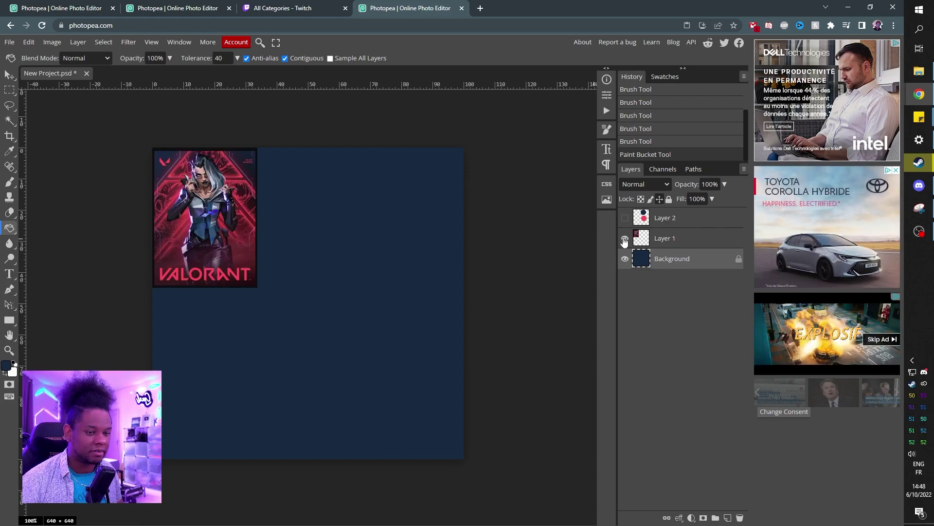
{"action": "left_click", "coordinate": [625, 238]}
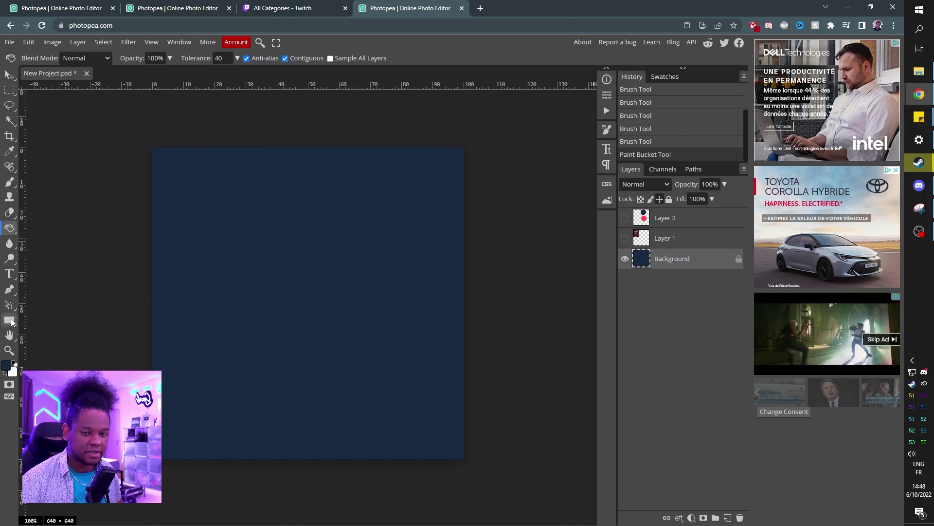
Draw a tall vertical bar on the right, filled with the circle's pink-red colour
{"action": "left_click", "coordinate": [9, 319]}
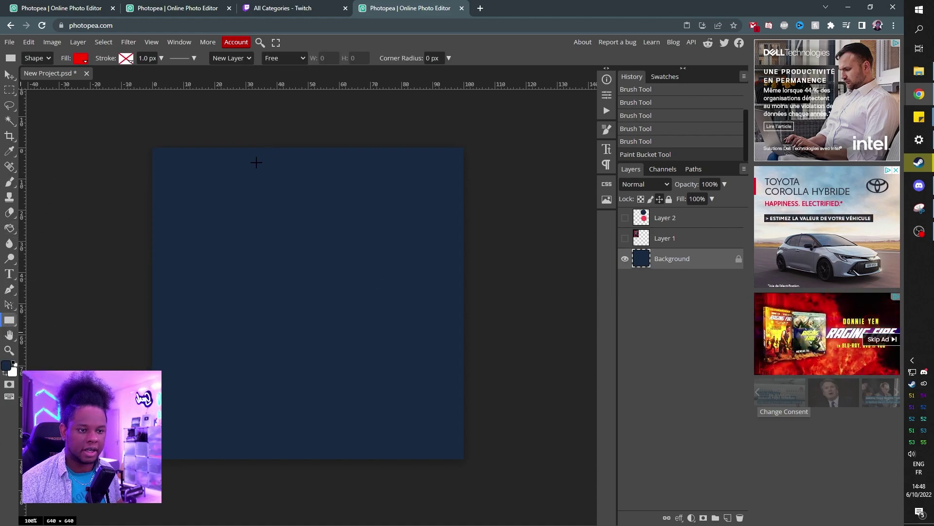
{"action": "mouse_move", "coordinate": [391, 135]}
{"action": "left_mouse_down"}
{"action": "mouse_move", "coordinate": [408, 383]}
{"action": "mouse_move", "coordinate": [400, 378]}
{"action": "left_mouse_up"}
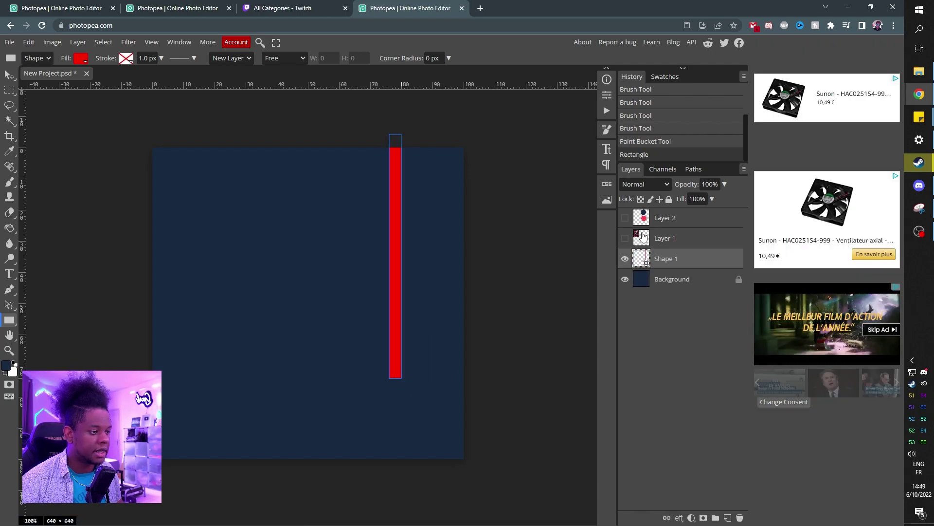
{"action": "left_click", "coordinate": [625, 217]}
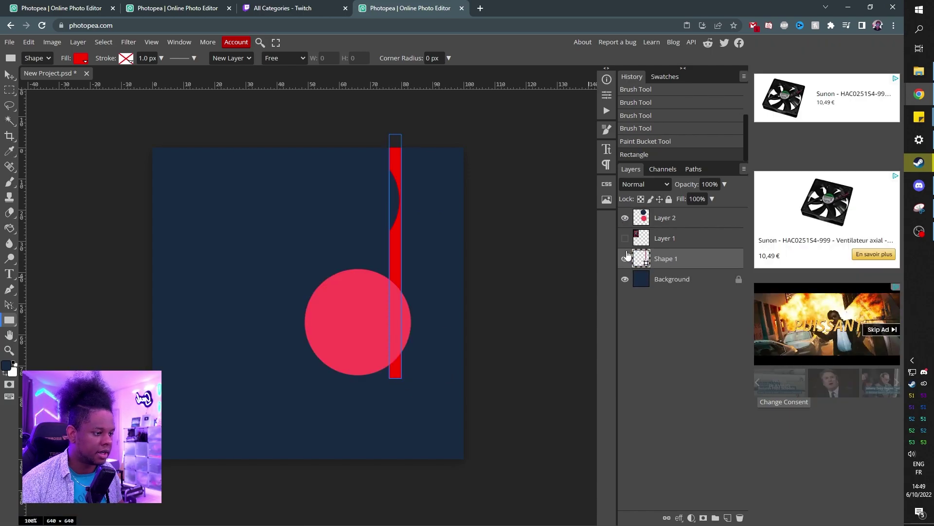
{"action": "double_click", "coordinate": [641, 258]}
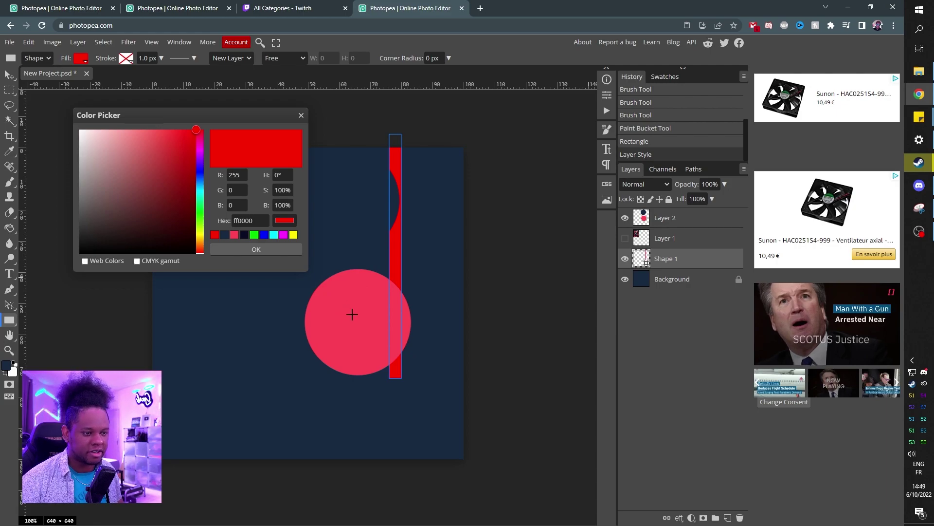
{"action": "left_click", "coordinate": [351, 314]}
{"action": "left_click", "coordinate": [261, 248]}
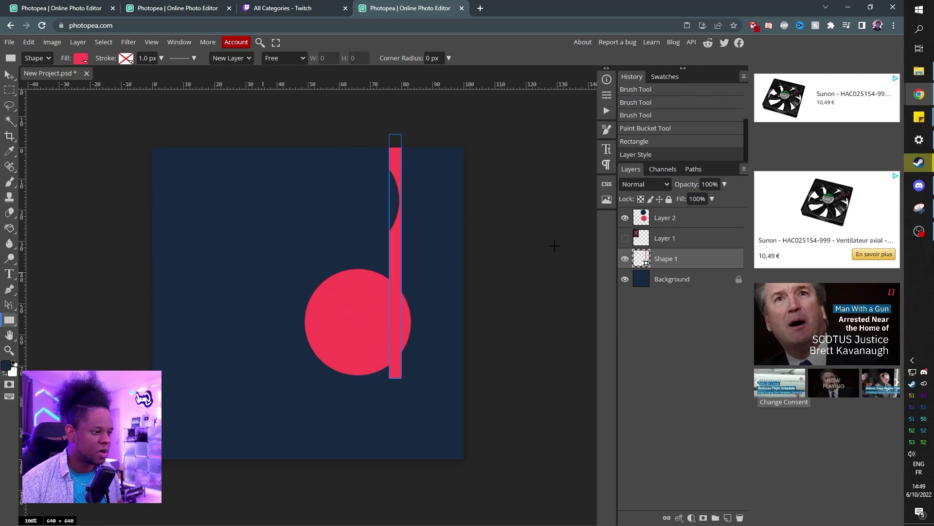
{"action": "left_click", "coordinate": [625, 217]}
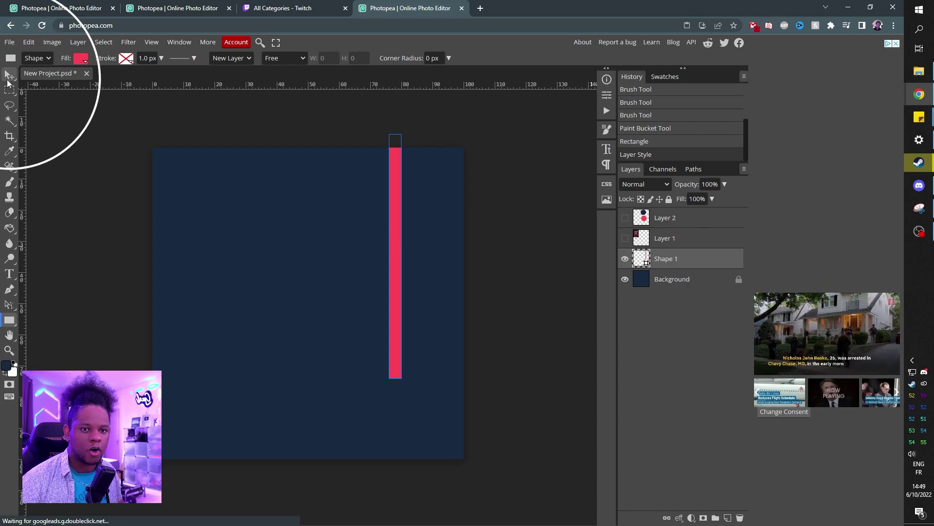
Duplicate the bar into three, tilt them together, and shift them up-right
{"action": "left_click", "coordinate": [11, 74]}
{"action": "left_click_drag", "start_coordinate": [391, 233], "coordinate": [323, 231]}
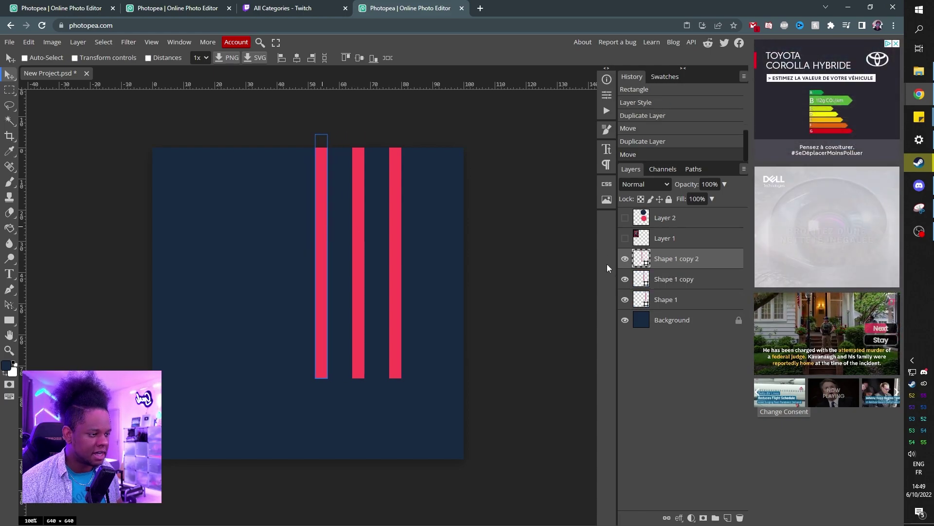
{"action": "left_click", "coordinate": [686, 299]}
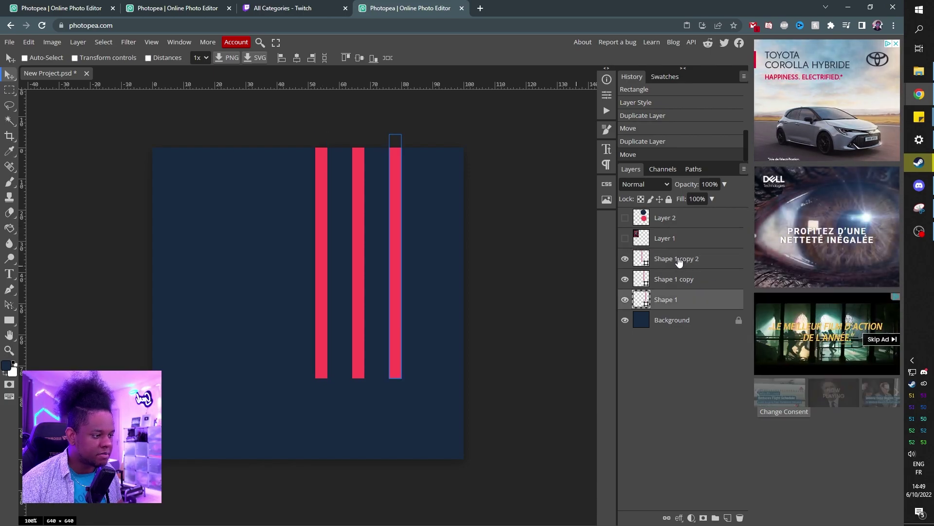
{"action": "left_click", "coordinate": [678, 260], "text": "shift"}
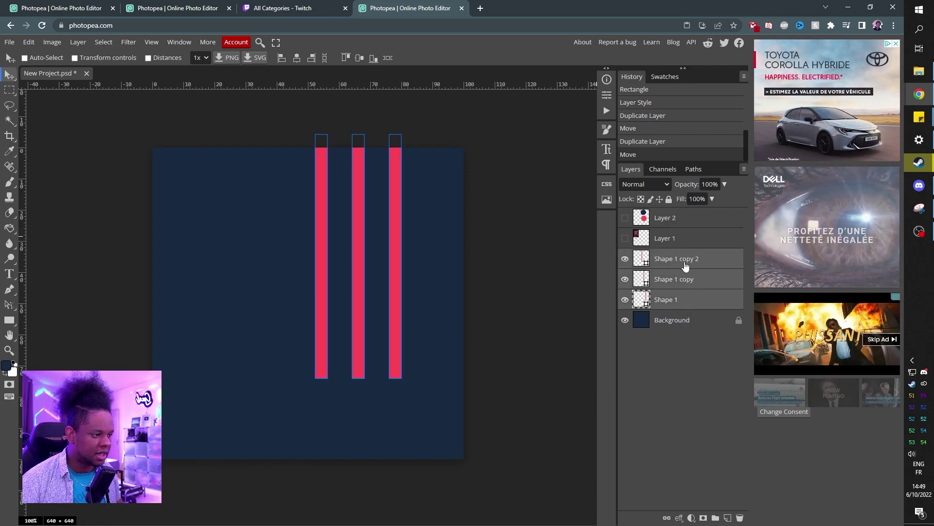
{"action": "key", "text": "ctrl+alt+t"}
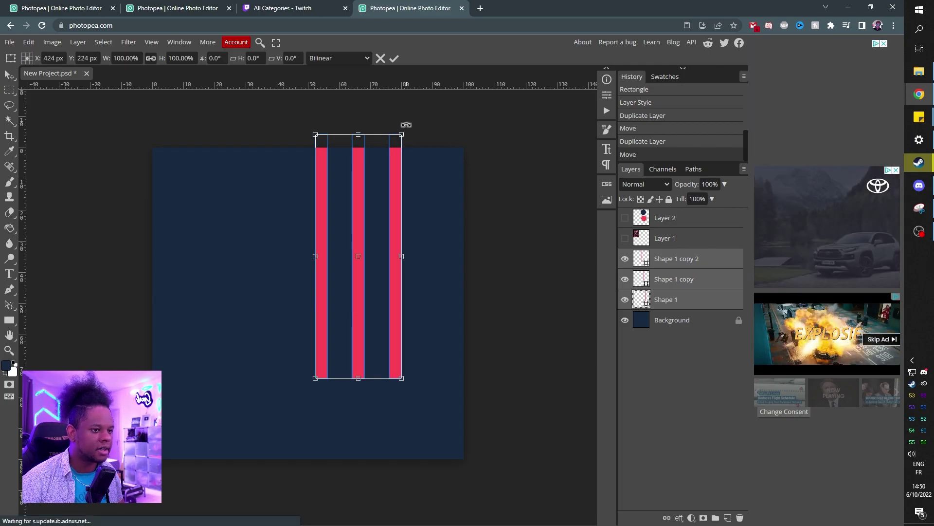
{"action": "mouse_move", "coordinate": [406, 125]}
{"action": "left_mouse_down"}
{"action": "mouse_move", "coordinate": [421, 152]}
{"action": "mouse_move", "coordinate": [322, 239]}
{"action": "mouse_move", "coordinate": [444, 178]}
{"action": "left_mouse_up"}
{"action": "key", "text": "ctrl+z"}
{"action": "key", "text": "ctrl+shift+z"}
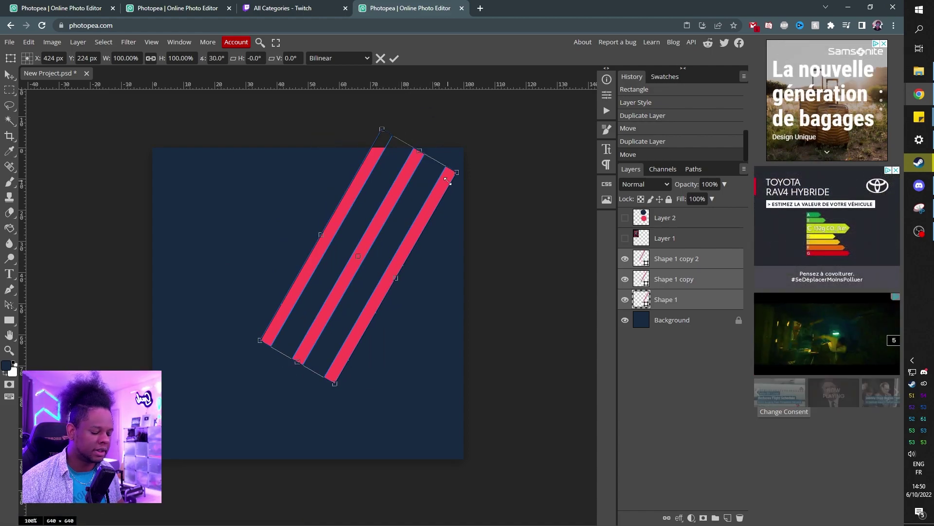
{"action": "key", "text": "Return"}
{"action": "left_click_drag", "start_coordinate": [353, 245], "coordinate": [386, 222]}
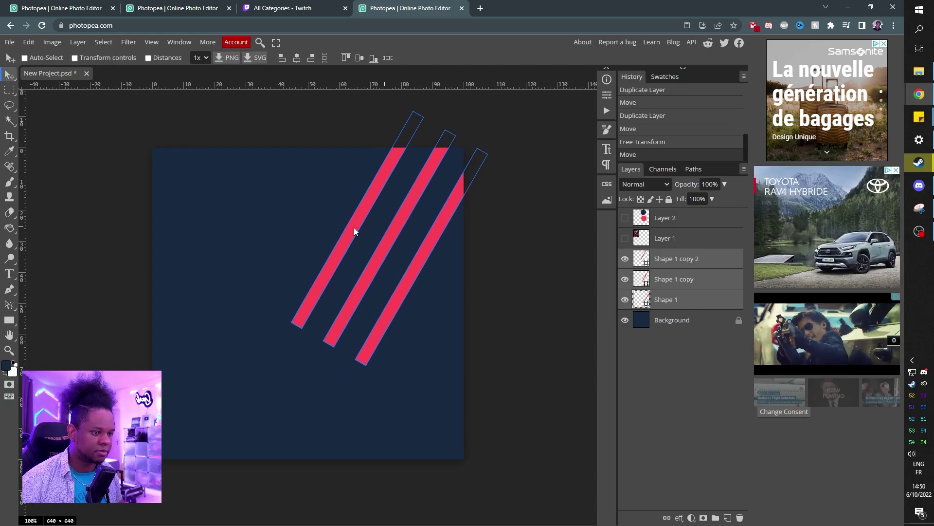
{"action": "left_click_drag", "start_coordinate": [386, 228], "coordinate": [392, 221]}
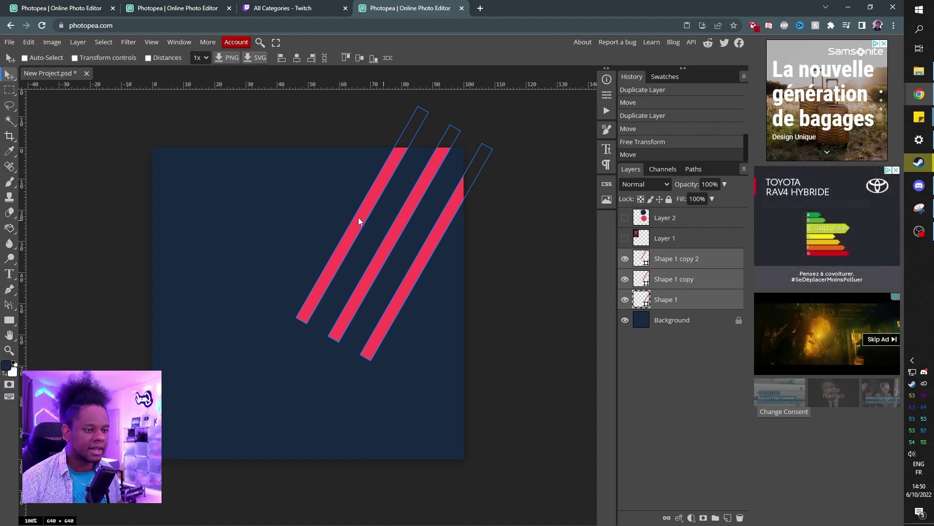
Copy the three bars to the left and rotate them the opposite way
{"action": "left_click_drag", "start_coordinate": [358, 217], "coordinate": [193, 212], "text": "alt"}
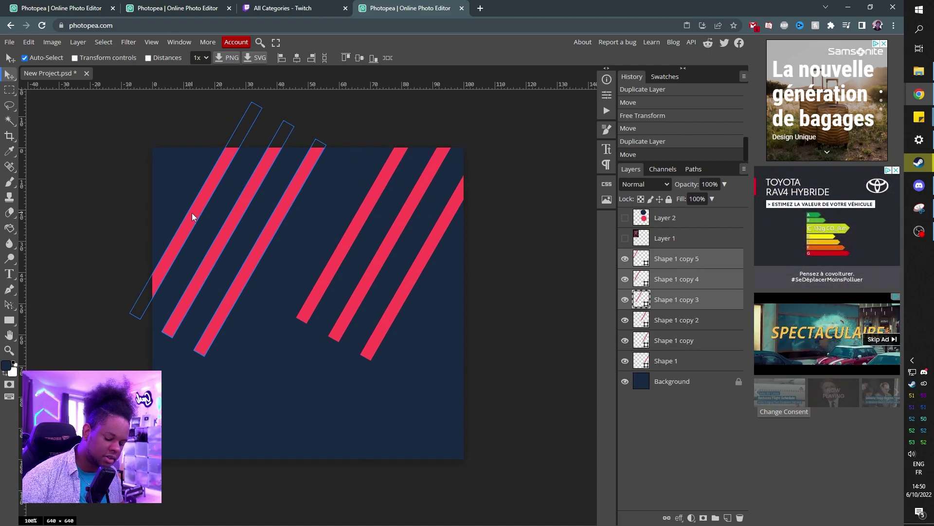
{"action": "key", "text": "ctrl+alt+t"}
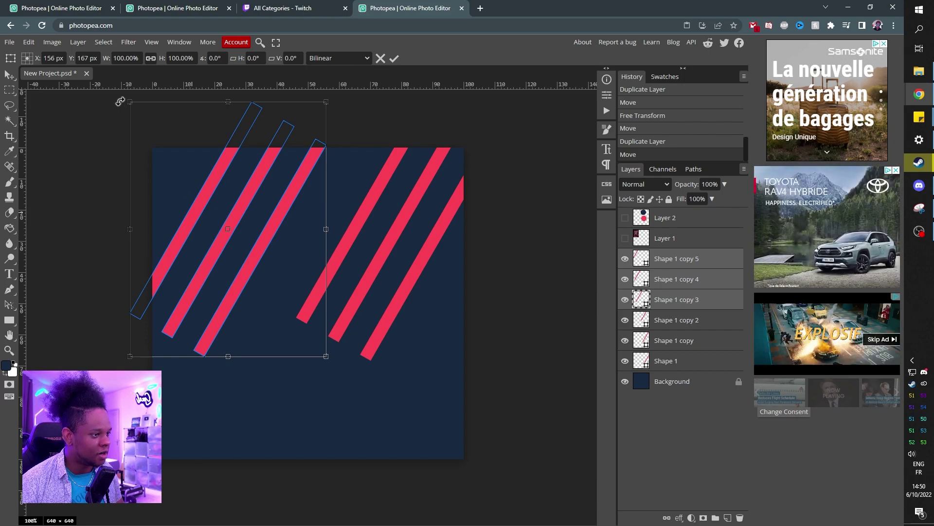
{"action": "left_click_drag", "start_coordinate": [114, 123], "coordinate": [88, 238]}
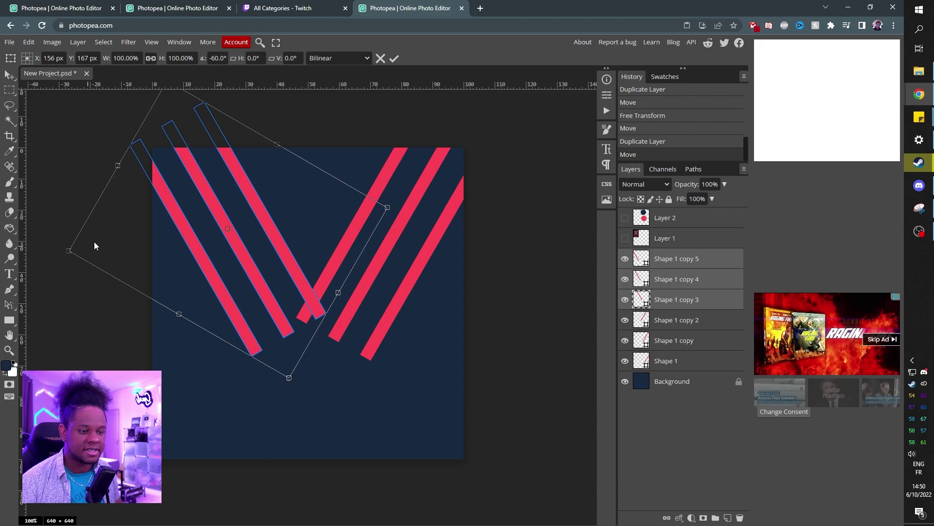
{"action": "left_click_drag", "start_coordinate": [185, 184], "coordinate": [180, 176]}
{"action": "key", "text": "Return"}
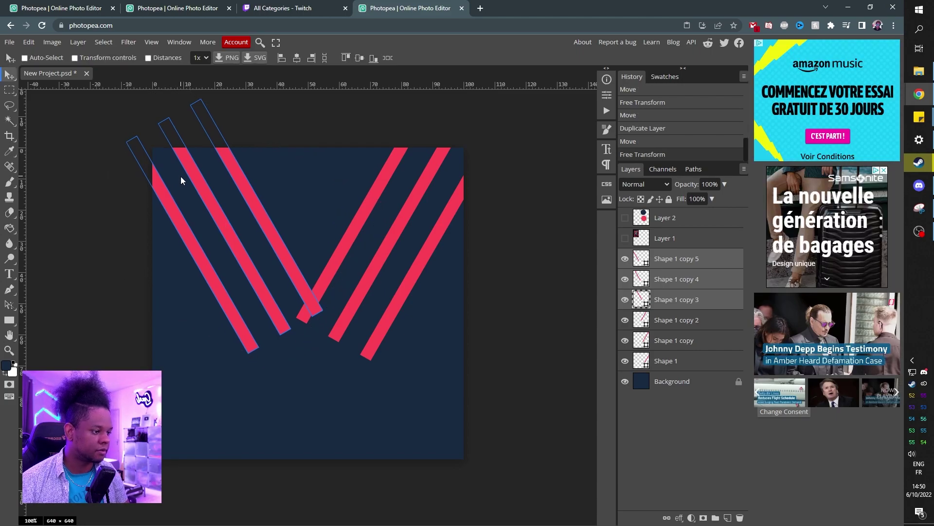
Set the rulers to percent and place a vertical guide at the 50% canvas centre
{"action": "right_click", "coordinate": [327, 84]}
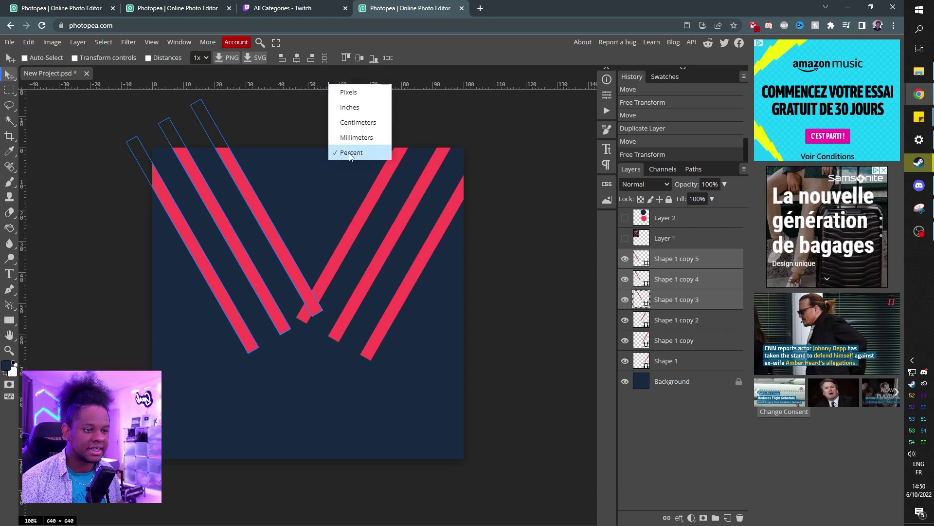
{"action": "left_click", "coordinate": [352, 152]}
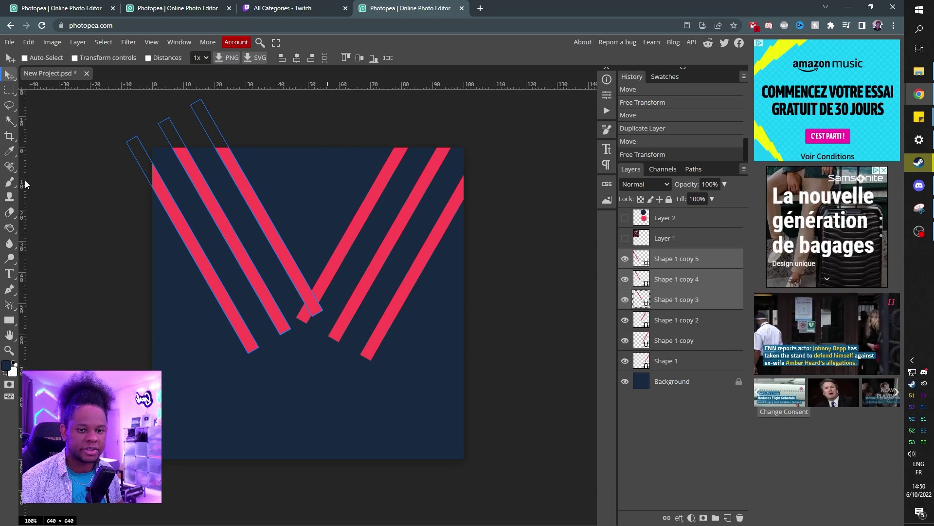
{"action": "left_click_drag", "start_coordinate": [22, 181], "coordinate": [307, 146]}
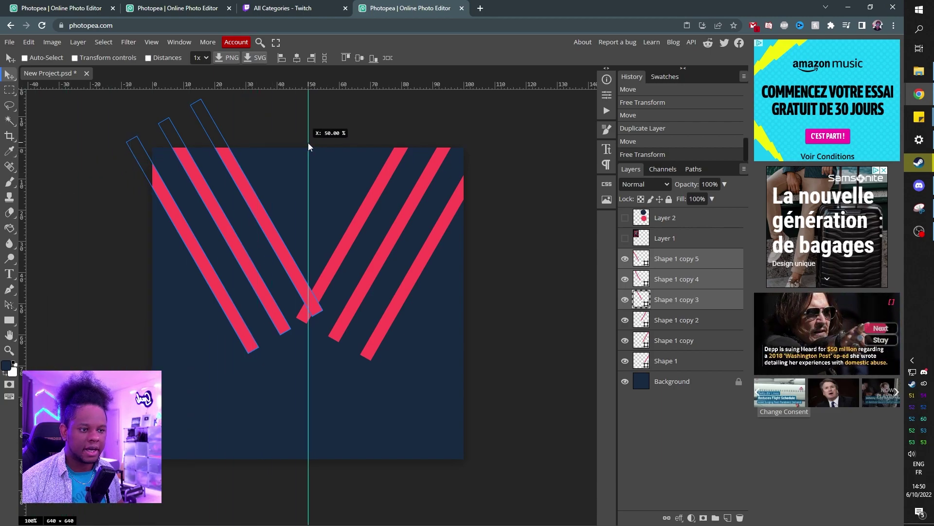
{"action": "left_click_drag", "start_coordinate": [307, 143], "coordinate": [308, 143]}
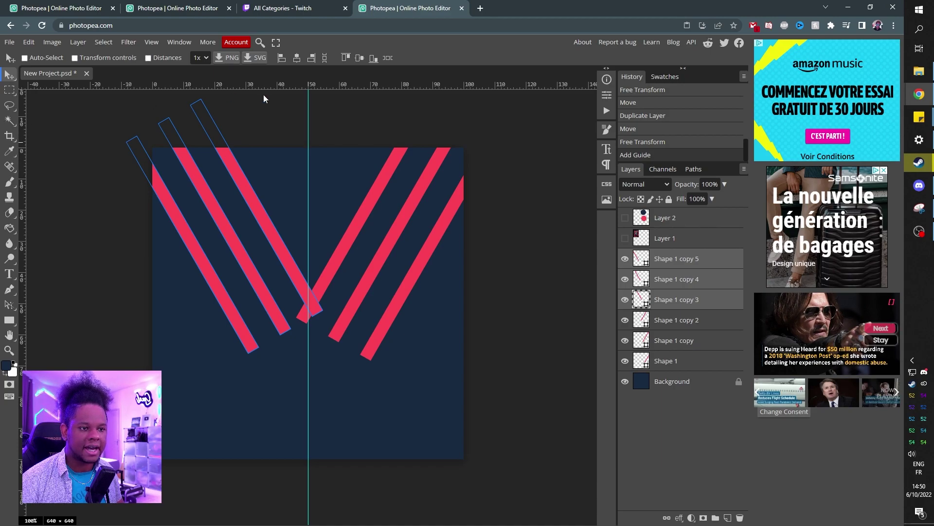
{"action": "left_click_drag", "start_coordinate": [334, 86], "coordinate": [340, 67]}
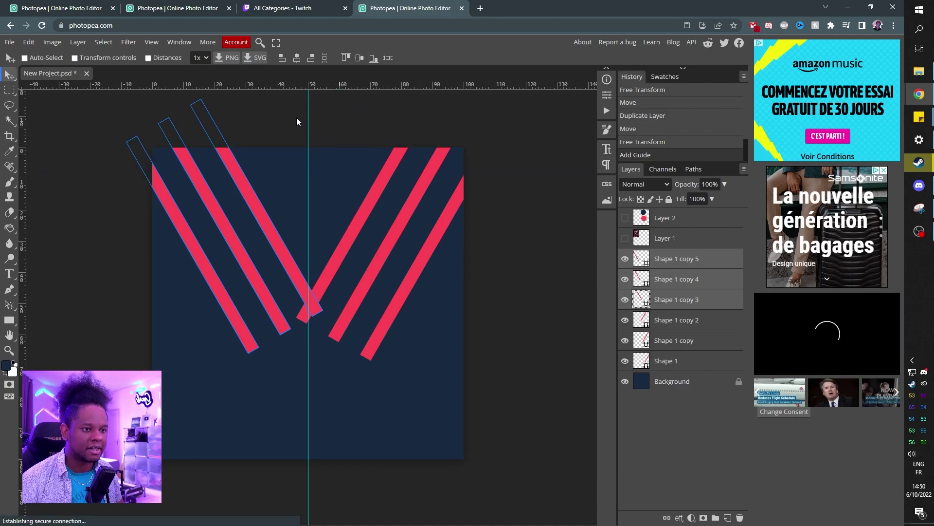
{"action": "mouse_move", "coordinate": [308, 119]}
{"action": "left_mouse_down"}
{"action": "mouse_move", "coordinate": [15, 124]}
{"action": "mouse_move", "coordinate": [308, 150]}
{"action": "left_mouse_up"}
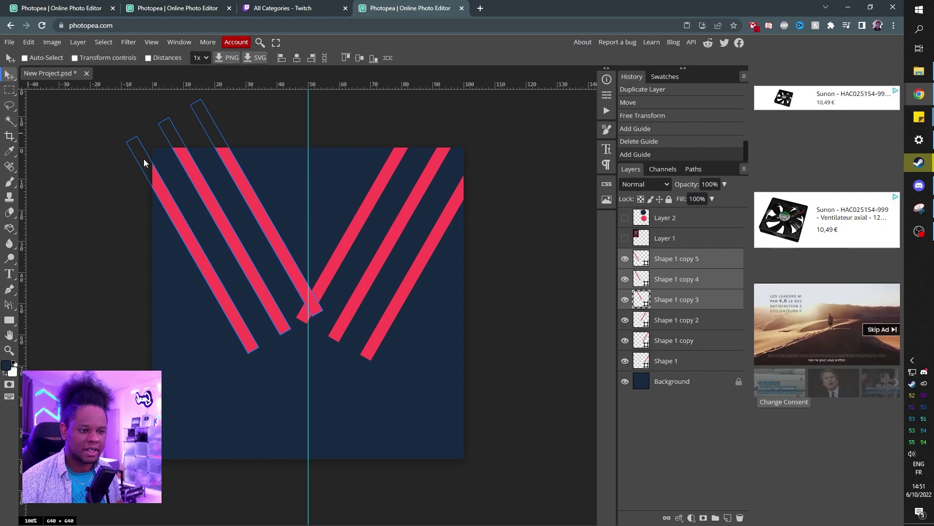
Move the left and right stripe trios so they meet at the centre guide
{"action": "mouse_move", "coordinate": [208, 192]}
{"action": "left_mouse_down"}
{"action": "mouse_move", "coordinate": [202, 181]}
{"action": "mouse_move", "coordinate": [216, 204]}
{"action": "left_mouse_up"}
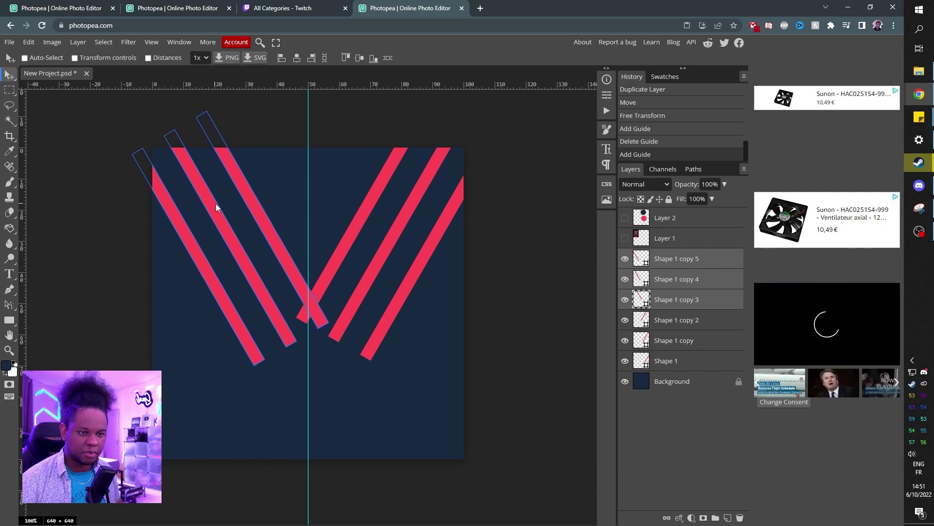
{"action": "left_click", "coordinate": [682, 320]}
{"action": "left_click", "coordinate": [665, 361], "text": "shift"}
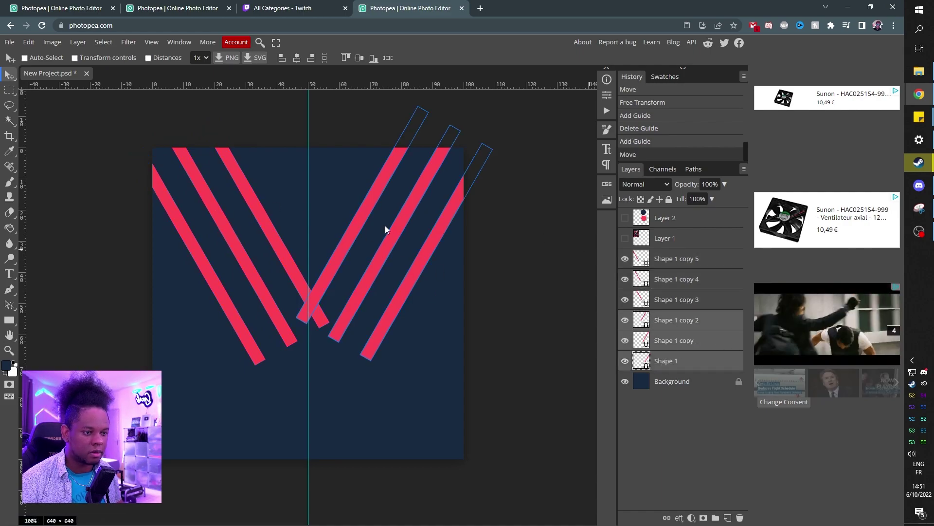
{"action": "mouse_move", "coordinate": [385, 225]}
{"action": "left_mouse_down"}
{"action": "mouse_move", "coordinate": [374, 233]}
{"action": "mouse_move", "coordinate": [394, 219]}
{"action": "left_mouse_up"}
{"action": "left_click", "coordinate": [667, 381]}
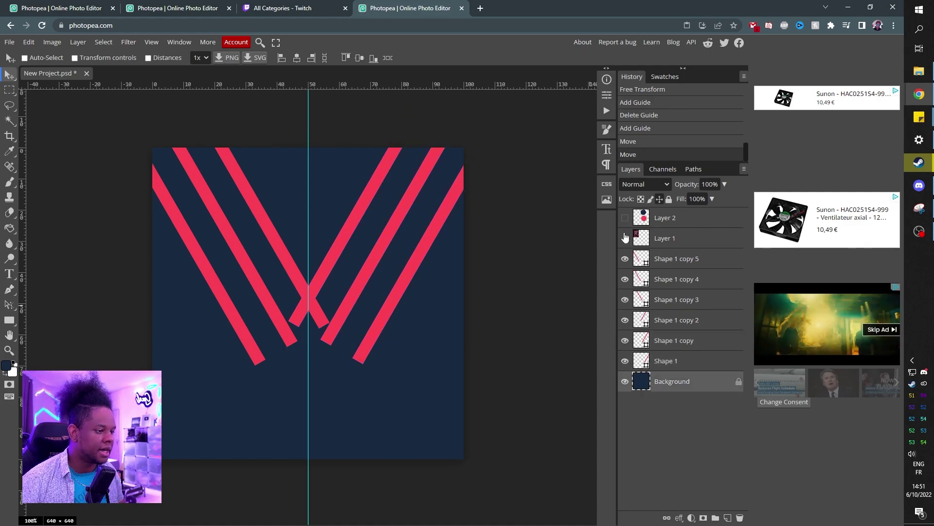
Switch to the Line tool from the shape flyout, comparing against the Valorant poster
{"action": "left_click", "coordinate": [626, 238]}
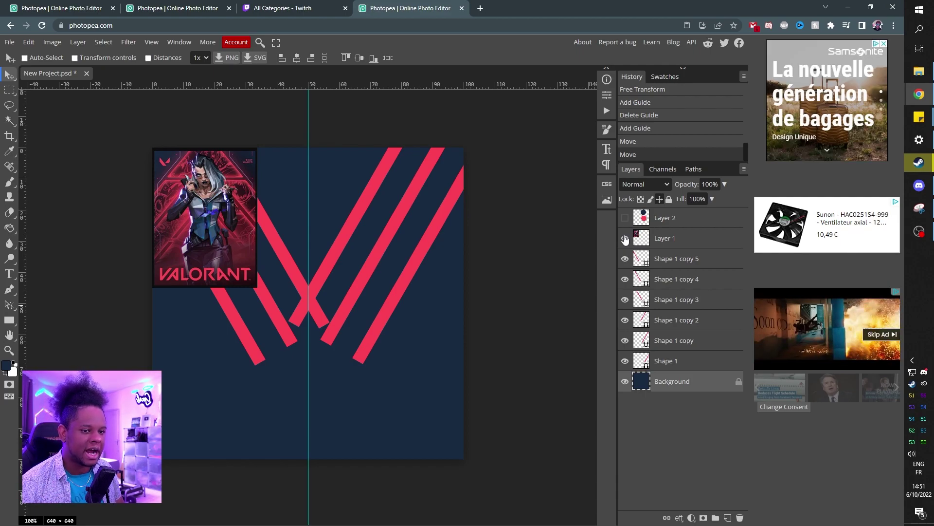
{"action": "left_click", "coordinate": [626, 238]}
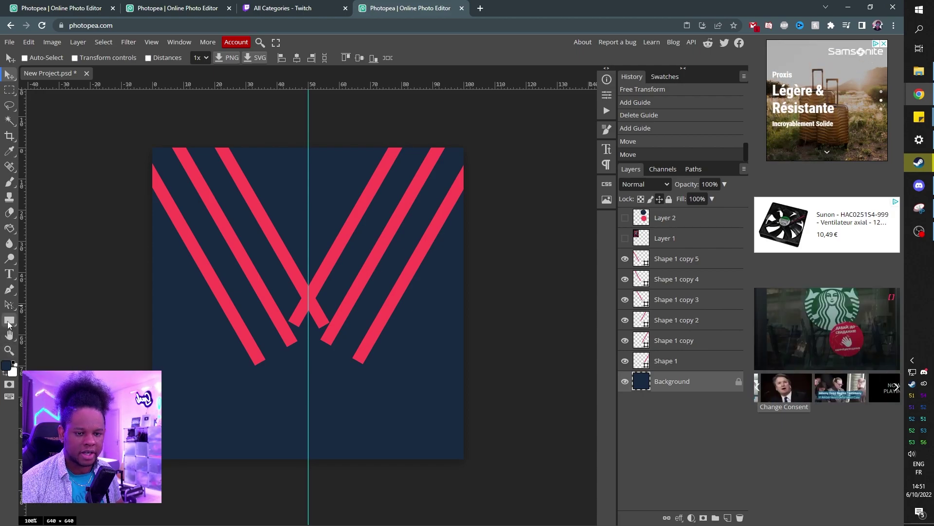
{"action": "left_click", "coordinate": [9, 320]}
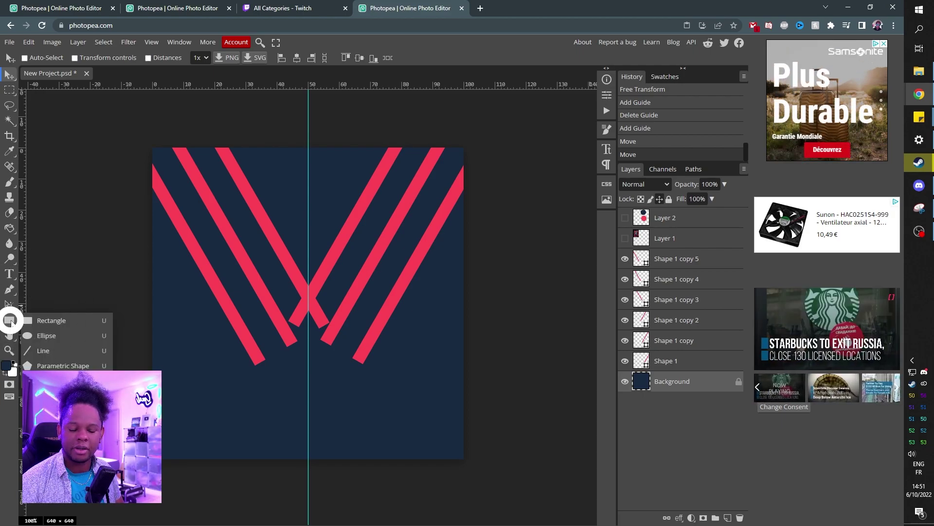
{"action": "left_click", "coordinate": [52, 349]}
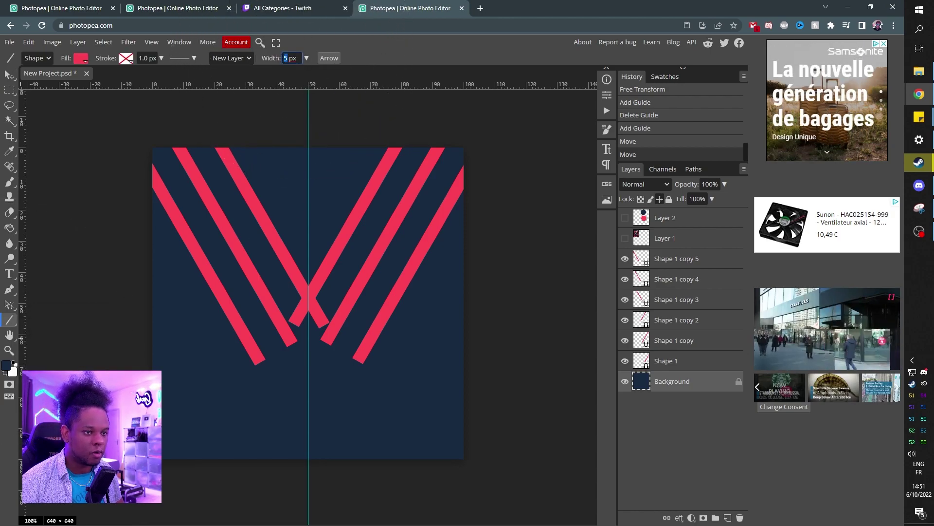
{"action": "type", "text": "2"}
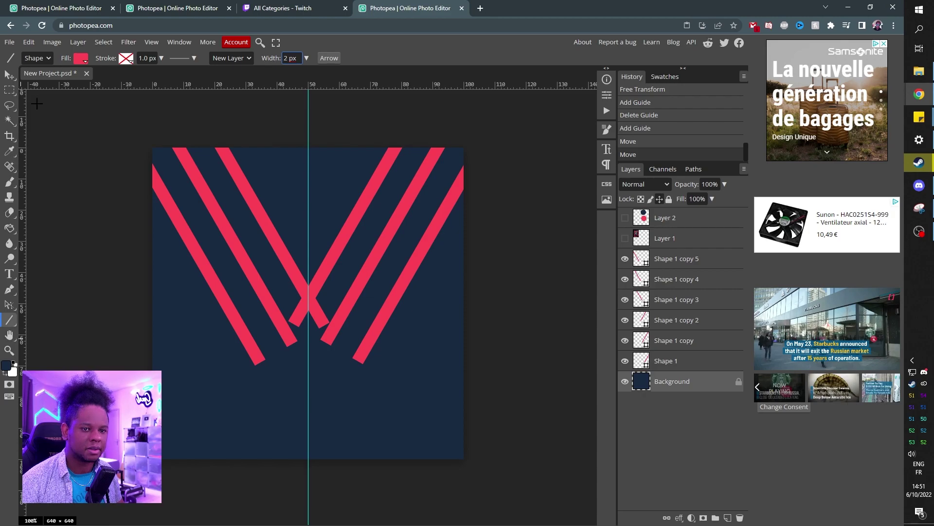
{"action": "left_click", "coordinate": [11, 74]}
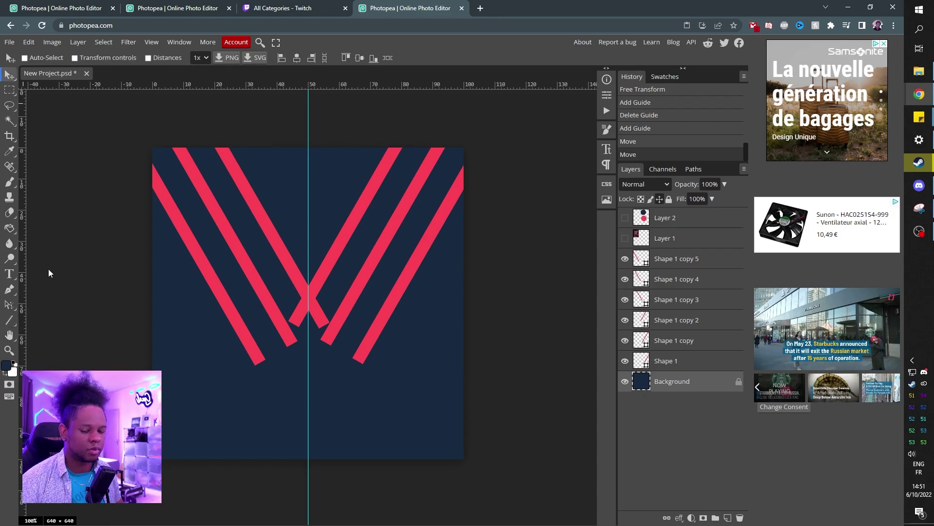
{"action": "right_click", "coordinate": [10, 320]}
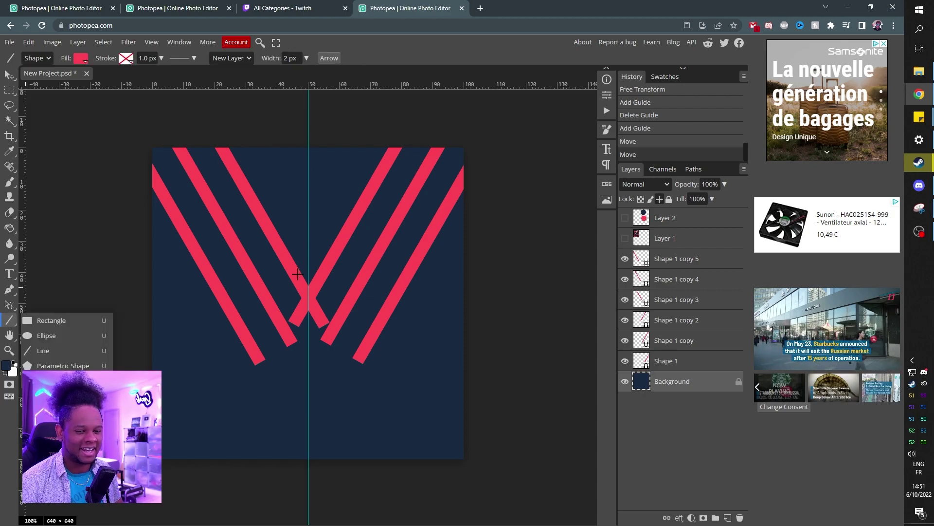
{"action": "left_click", "coordinate": [13, 370]}
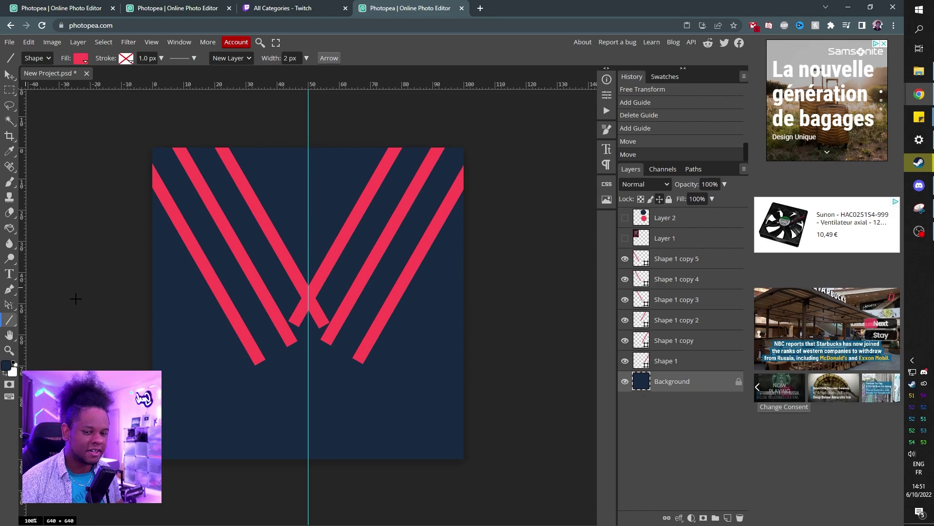
Set the foreground colour to white and check it against the Valorant reference
{"action": "left_click", "coordinate": [11, 370]}
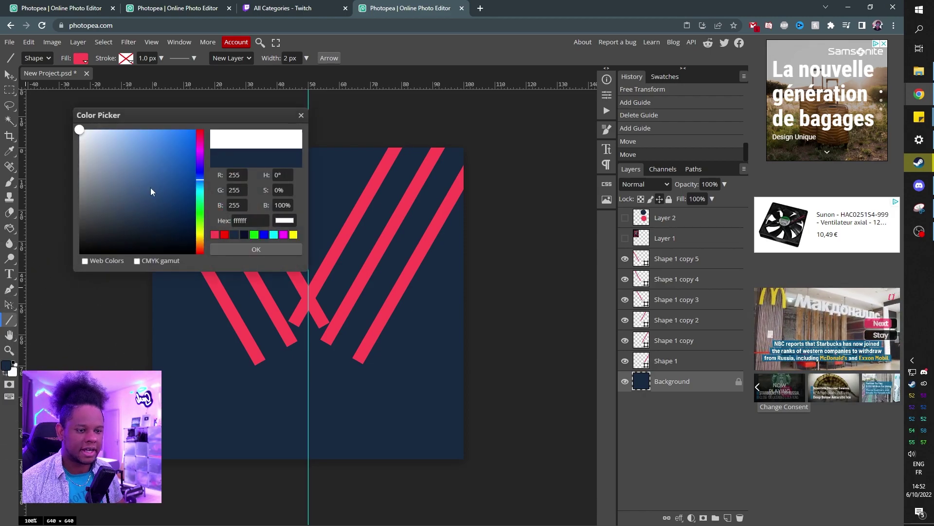
{"action": "left_click", "coordinate": [255, 249]}
{"action": "left_click", "coordinate": [625, 238]}
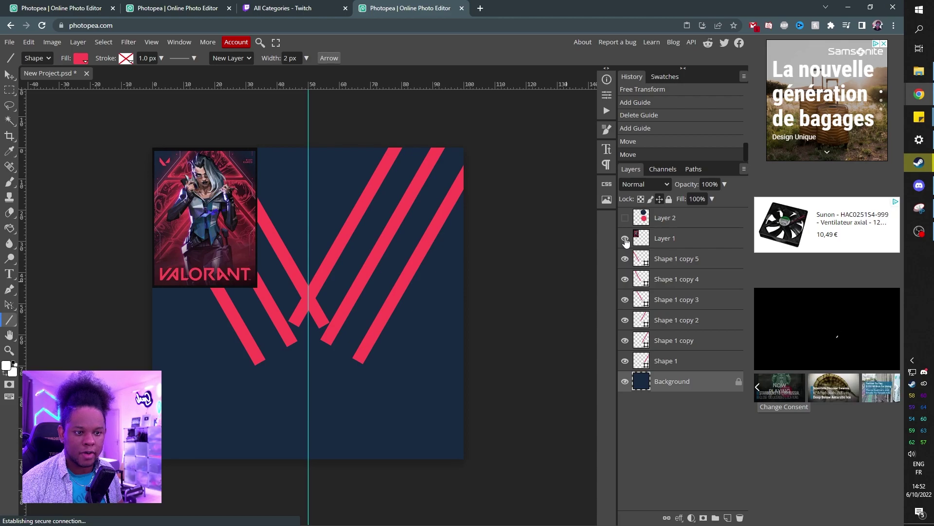
{"action": "left_click", "coordinate": [625, 238]}
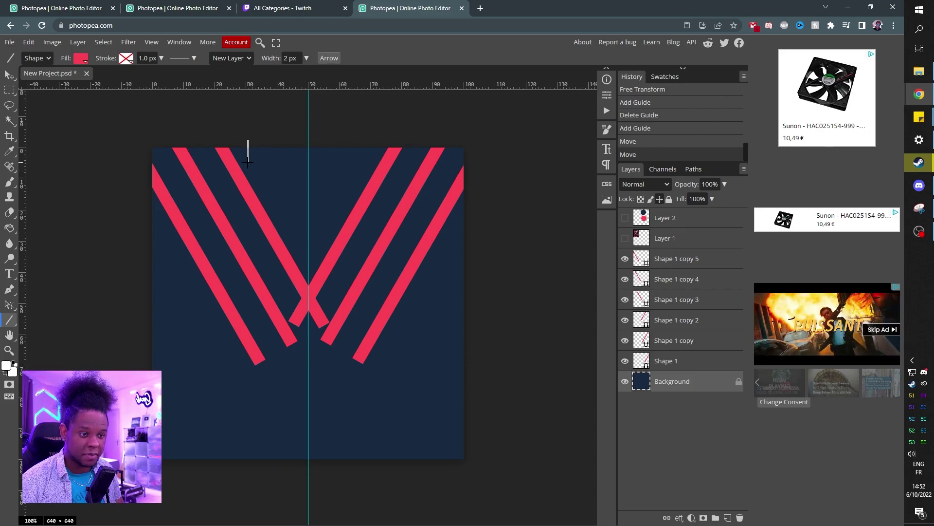
Draw connected lines: vertical at the top, diagonal, short horizontal step, diagonal to the guide
{"action": "left_click_drag", "start_coordinate": [249, 143], "coordinate": [248, 159]}
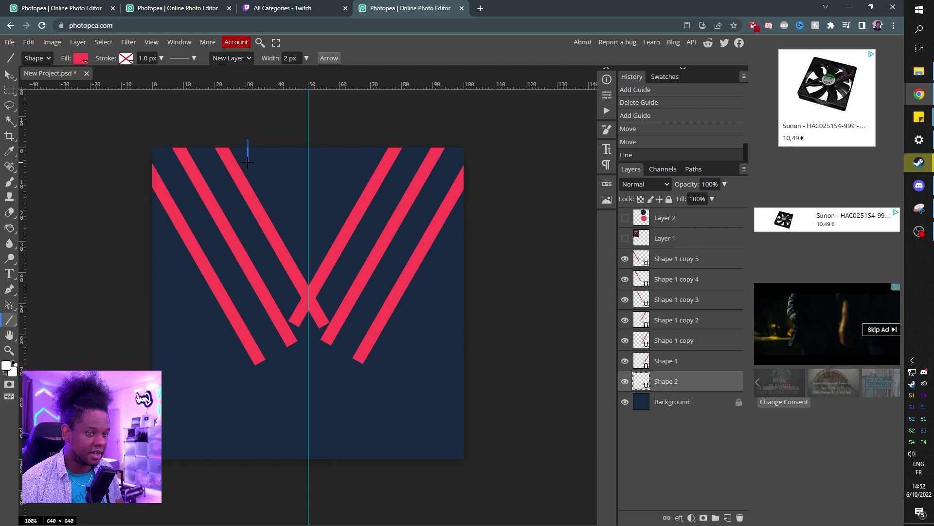
{"action": "left_click_drag", "start_coordinate": [248, 163], "coordinate": [274, 203]}
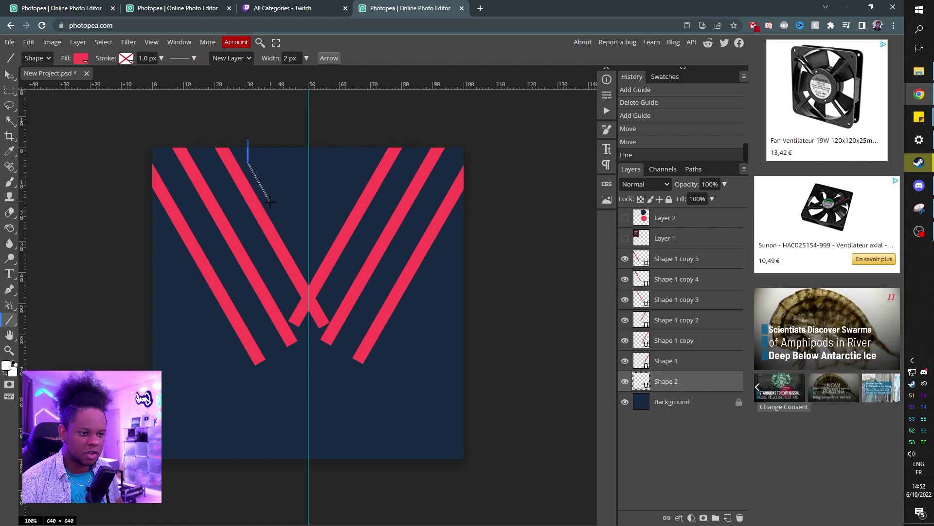
{"action": "left_click_drag", "start_coordinate": [248, 162], "coordinate": [274, 202]}
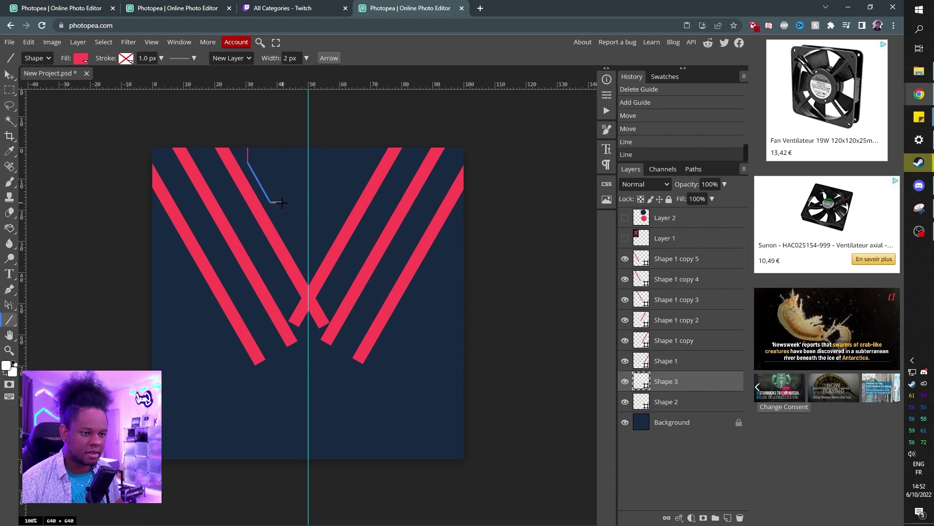
{"action": "left_click_drag", "start_coordinate": [271, 202], "coordinate": [282, 203]}
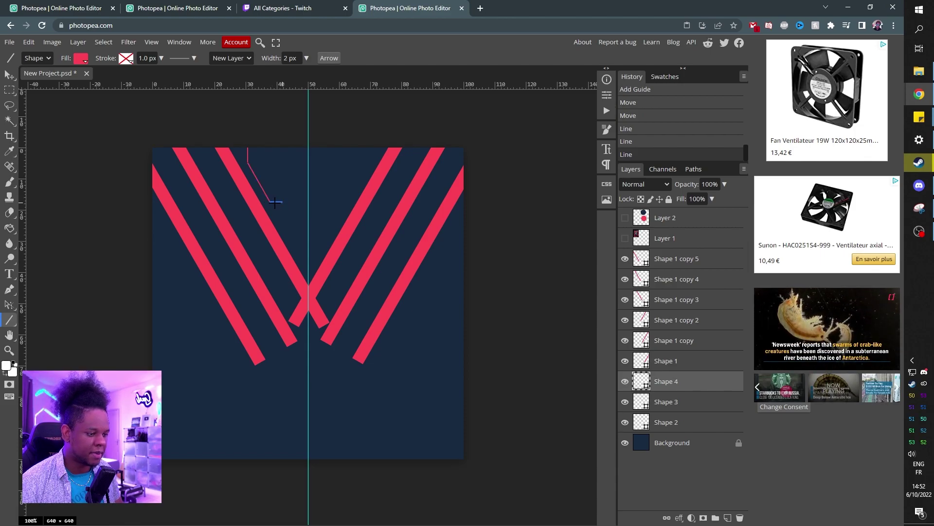
{"action": "left_click_drag", "start_coordinate": [284, 203], "coordinate": [309, 246]}
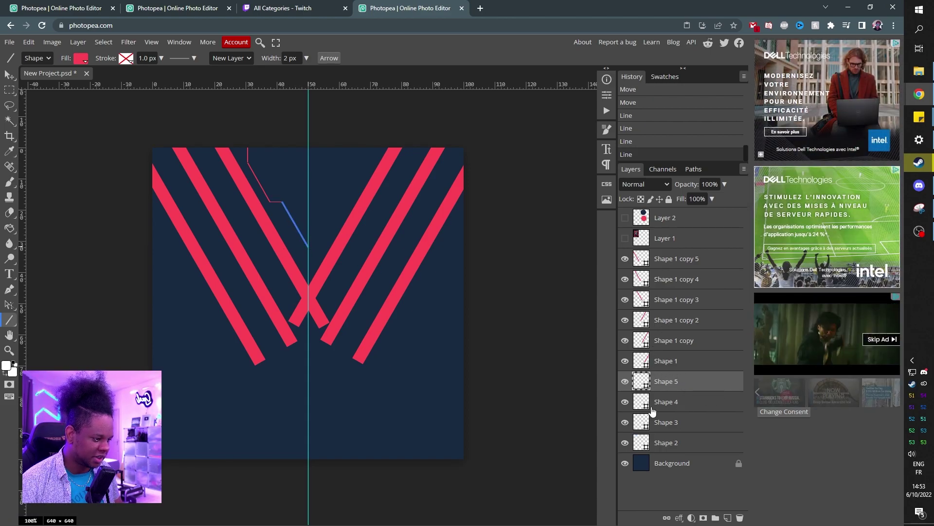
Move the Shape 2–5 line pieces above the red stripes in the layer stack
{"action": "left_click", "coordinate": [676, 402]}
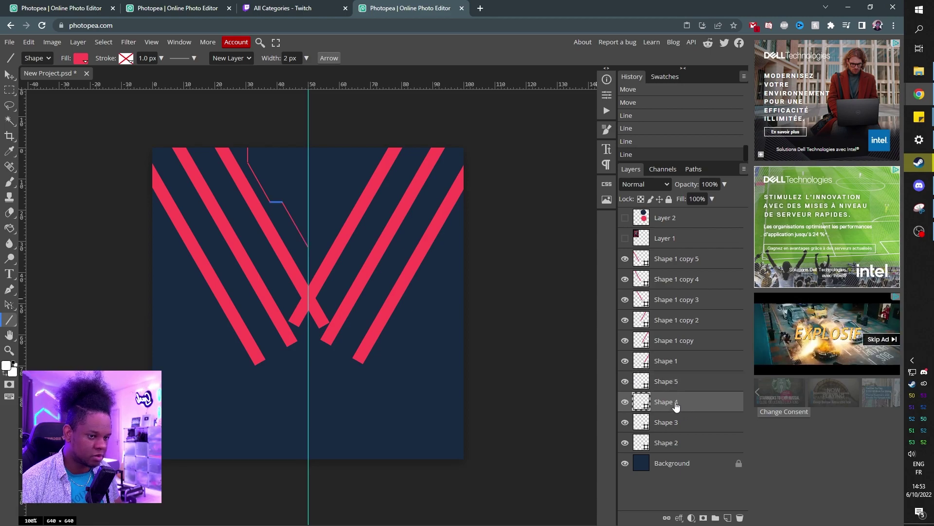
{"action": "left_click", "coordinate": [673, 422]}
{"action": "left_click", "coordinate": [673, 443]}
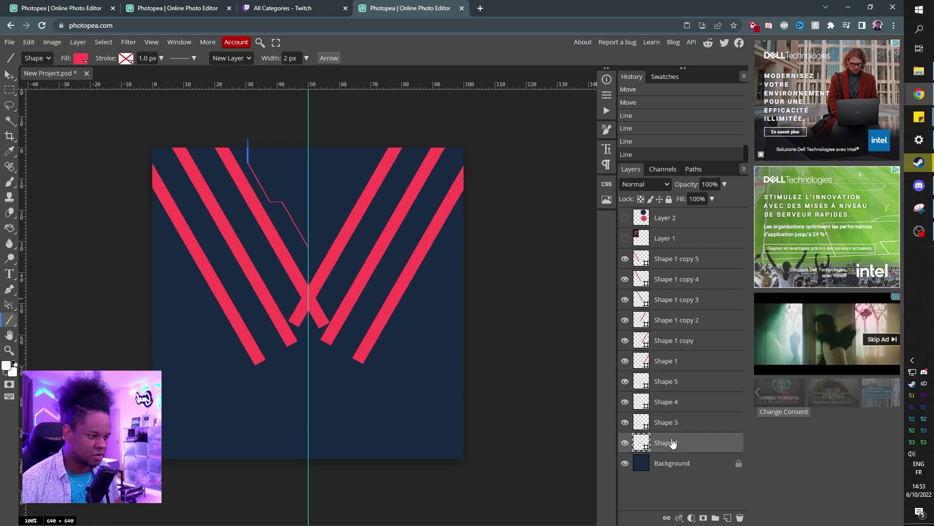
{"action": "left_click", "coordinate": [670, 381], "text": "shift"}
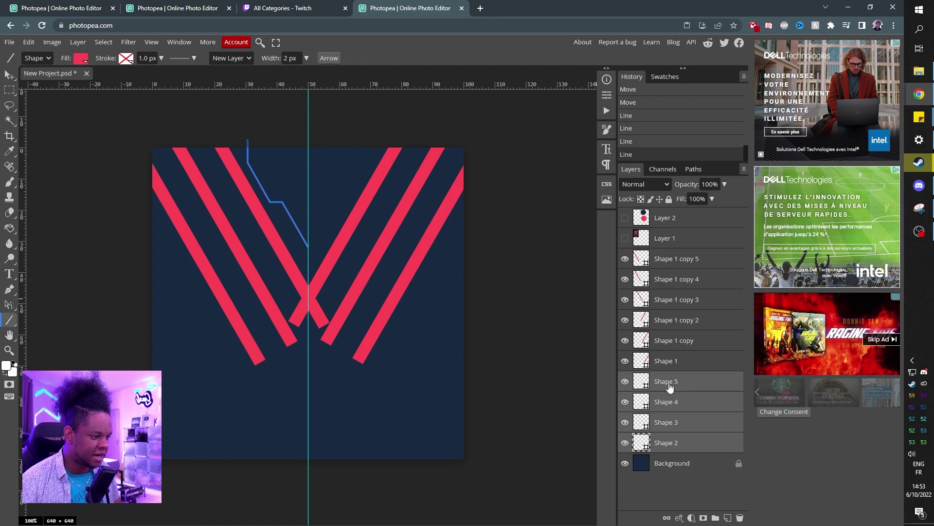
{"action": "left_click_drag", "start_coordinate": [671, 383], "coordinate": [671, 250]}
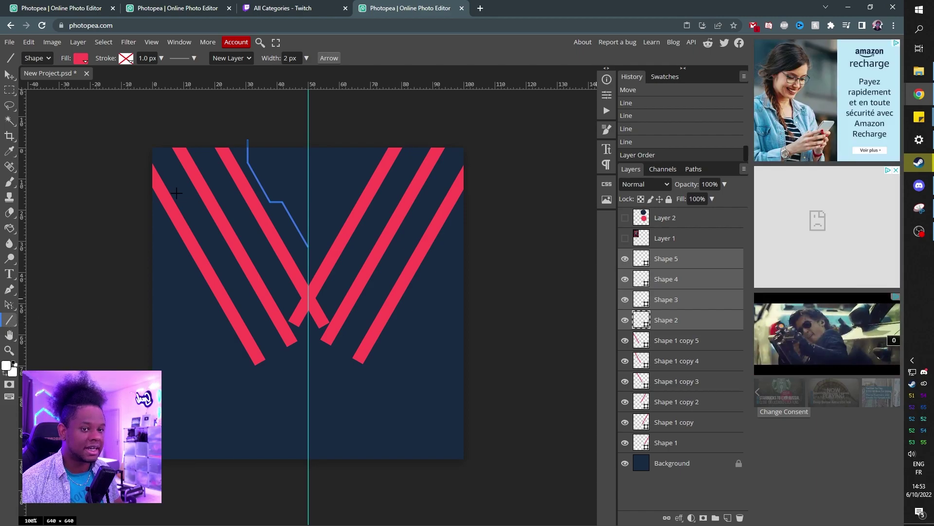
Fill the line pieces white and reselect Shape 5 through Shape 2
{"action": "left_click", "coordinate": [82, 59]}
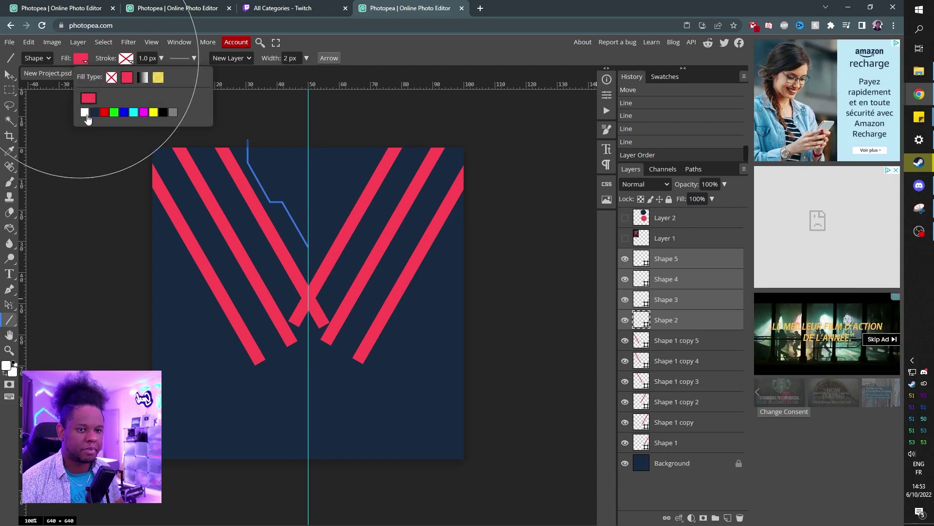
{"action": "left_click", "coordinate": [86, 113]}
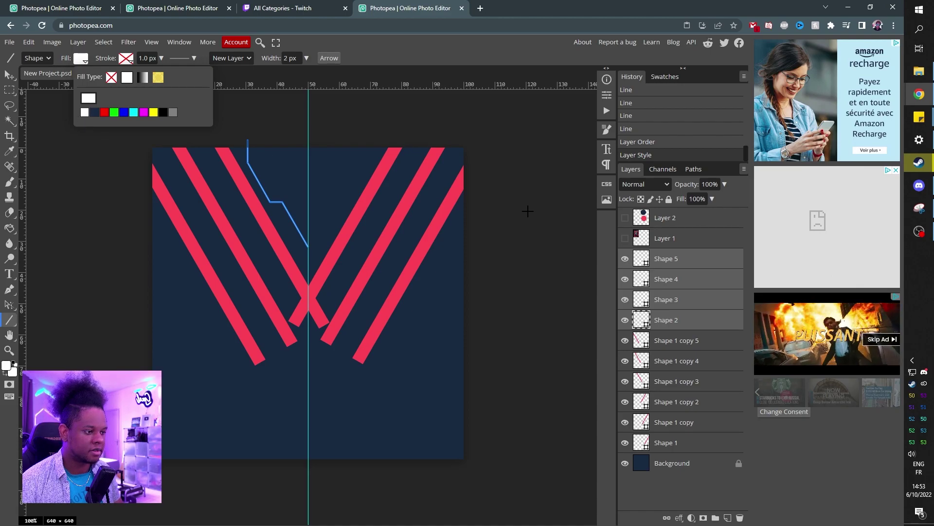
{"action": "left_click", "coordinate": [673, 241]}
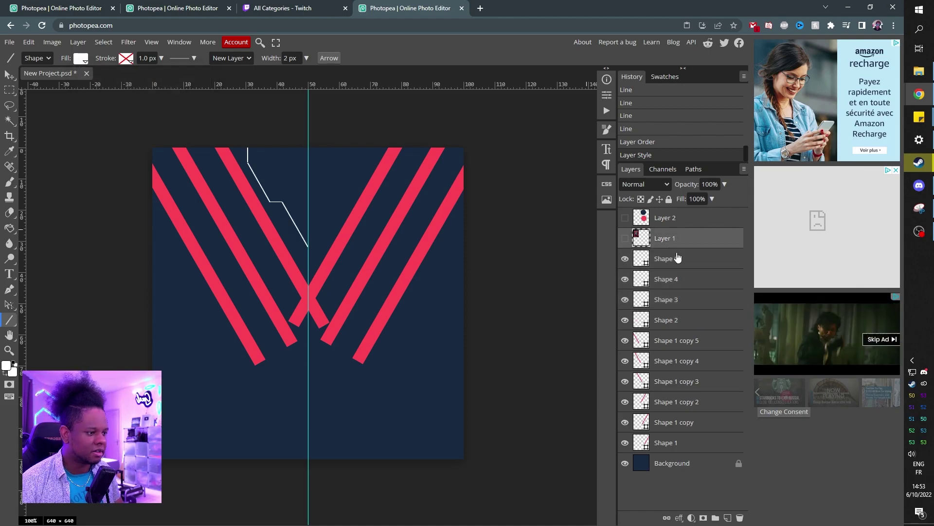
{"action": "left_click", "coordinate": [673, 259]}
{"action": "left_click", "coordinate": [673, 321], "text": "shift"}
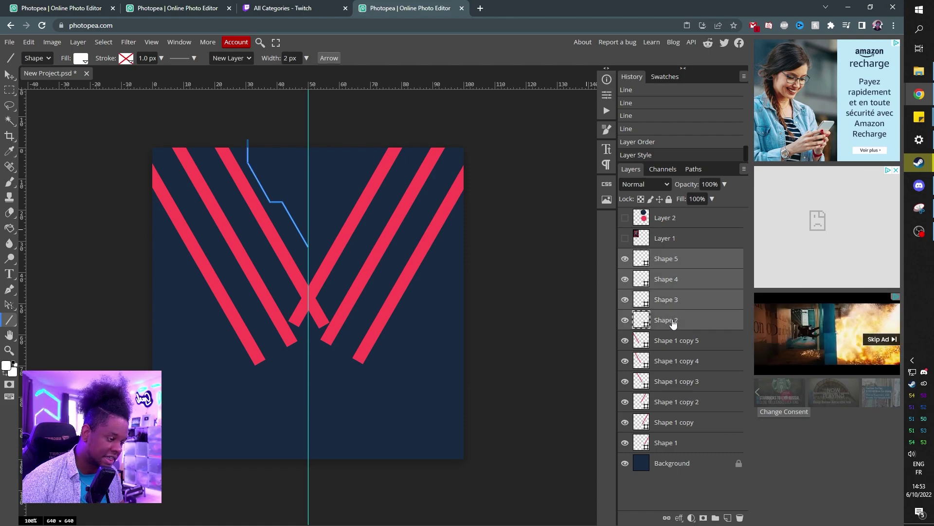
Group the white line pieces into Folder 1 and duplicate the folder
{"action": "key", "text": "ctrl+g"}
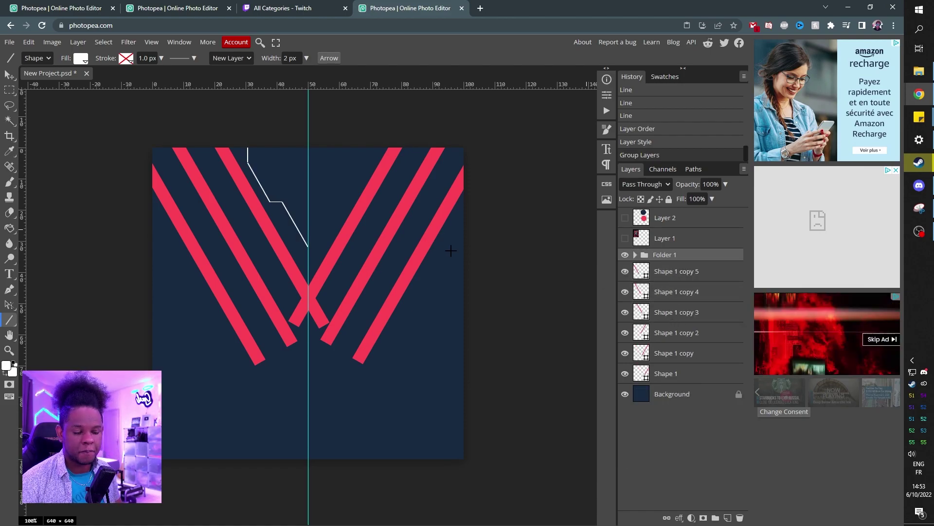
{"action": "left_click", "coordinate": [9, 74]}
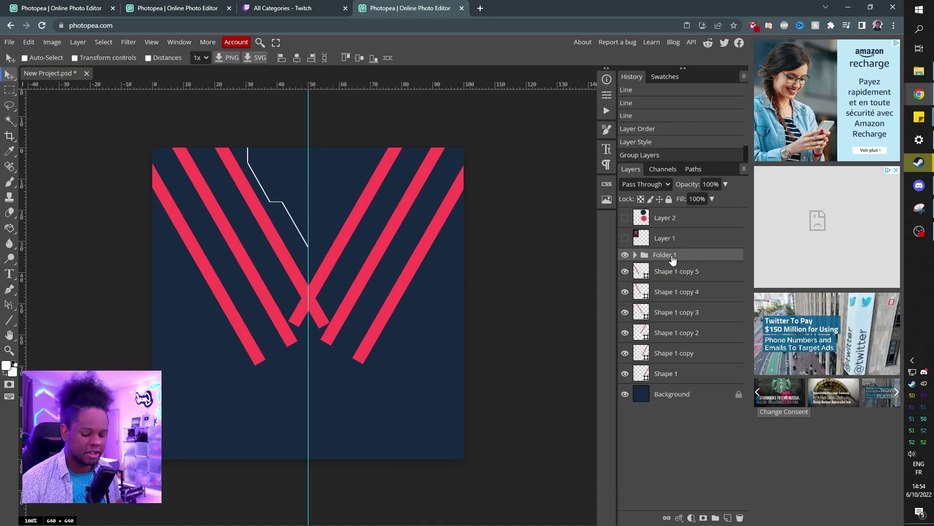
{"action": "key", "text": "ctrl+j"}
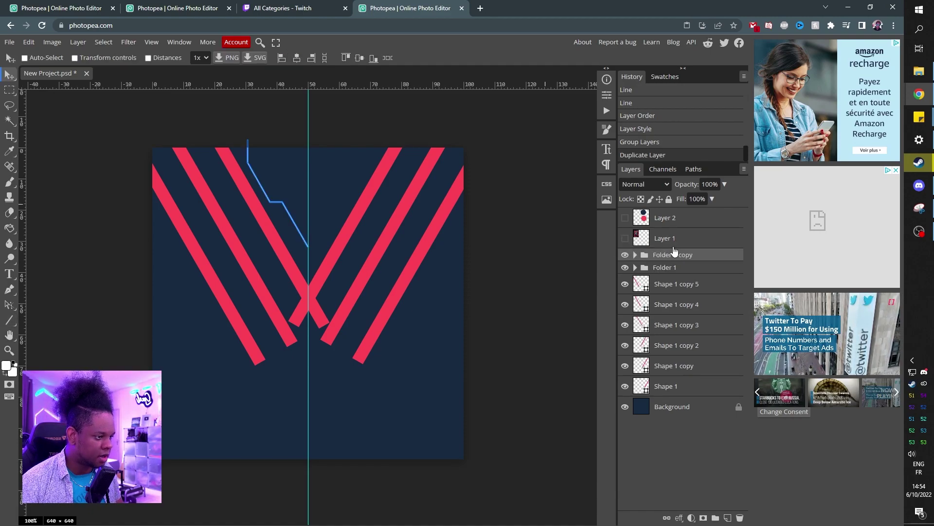
Flip the folder copy horizontally and place it right of the centre guide
{"action": "key", "text": "ctrl+alt+t"}
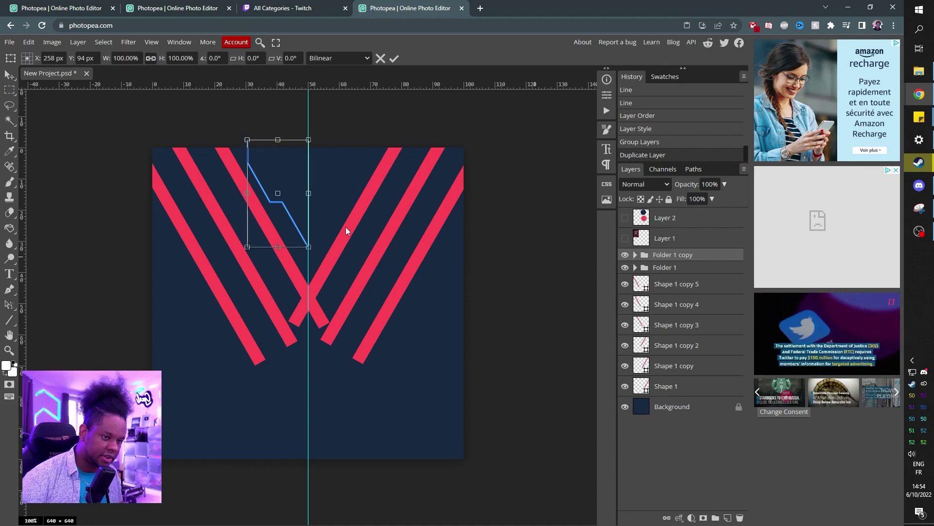
{"action": "right_click", "coordinate": [279, 213]}
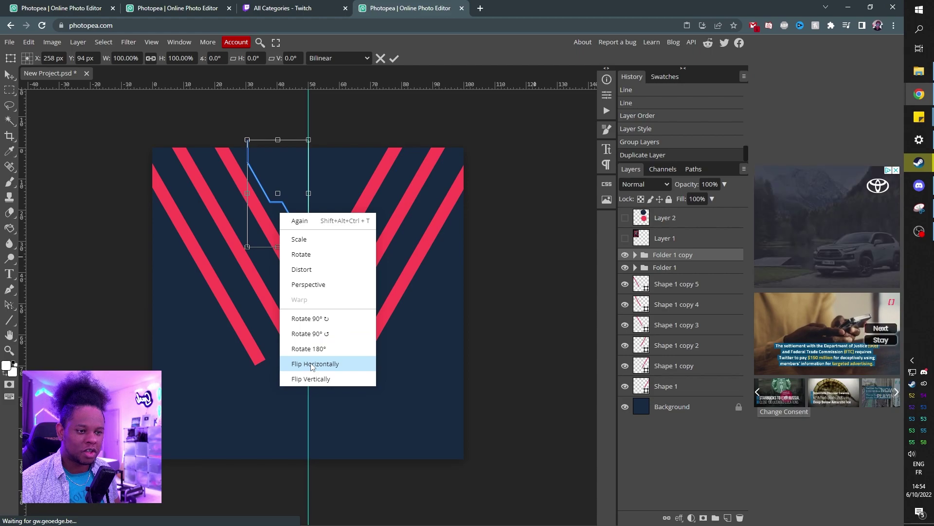
{"action": "left_click", "coordinate": [315, 364]}
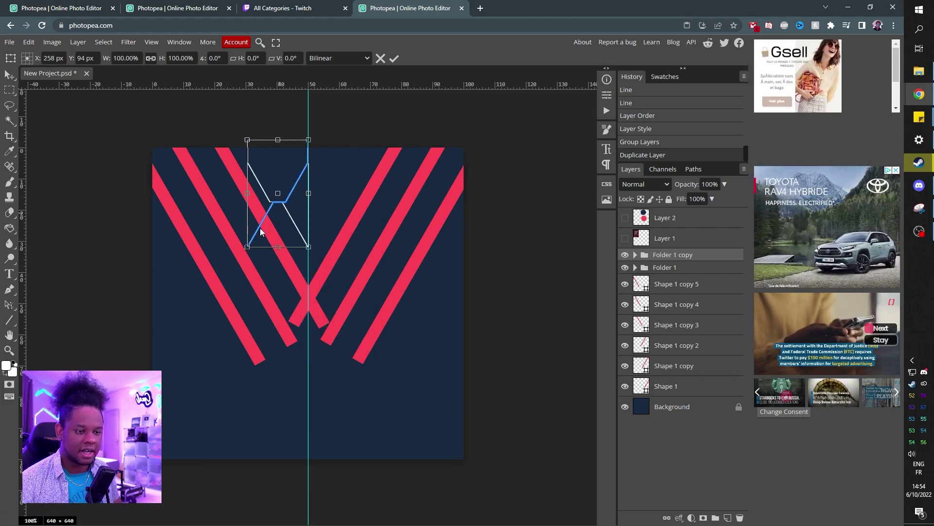
{"action": "left_click_drag", "start_coordinate": [262, 231], "coordinate": [321, 228]}
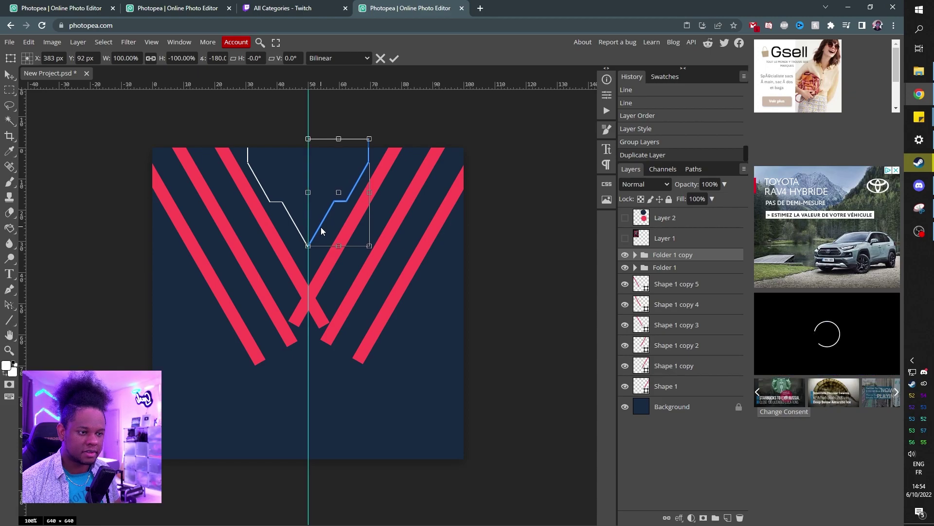
{"action": "key", "text": "Return"}
{"action": "left_click", "coordinate": [671, 407]}
{"action": "left_click", "coordinate": [674, 256]}
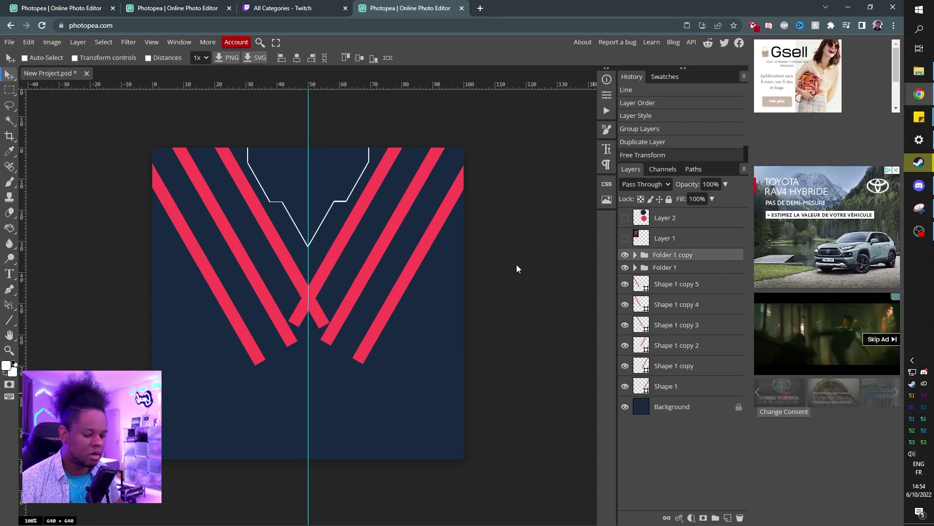
{"action": "key", "text": "Right"}
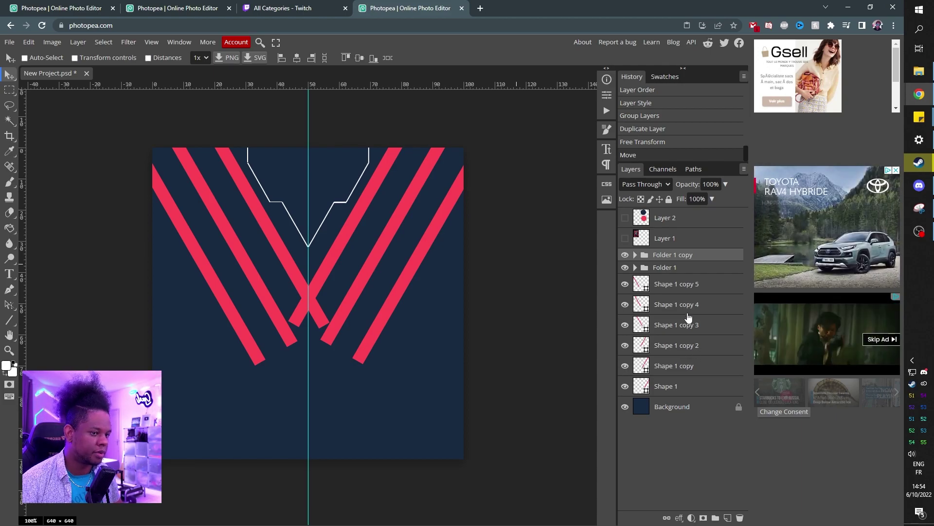
Alt-drag a copy of the white outline toward the left edge
{"action": "left_click", "coordinate": [665, 268]}
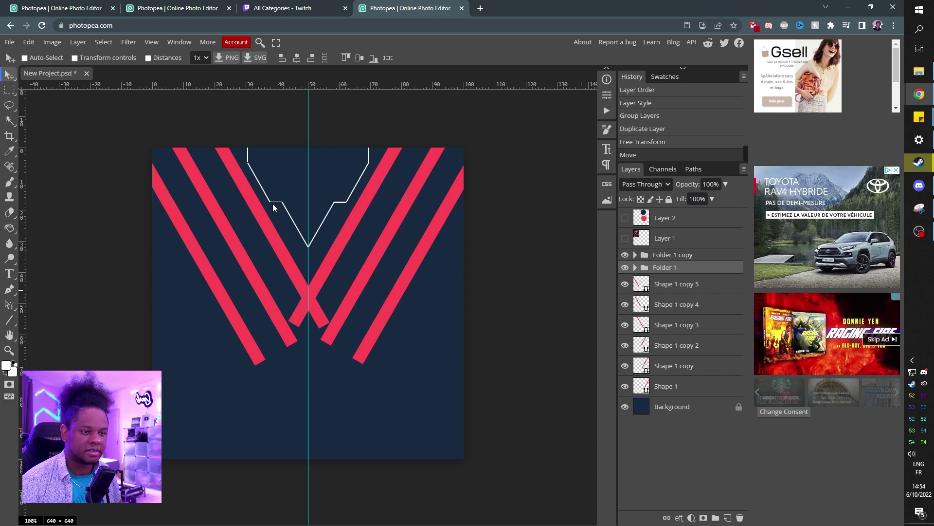
{"action": "left_click_drag", "start_coordinate": [274, 201], "coordinate": [166, 215]}
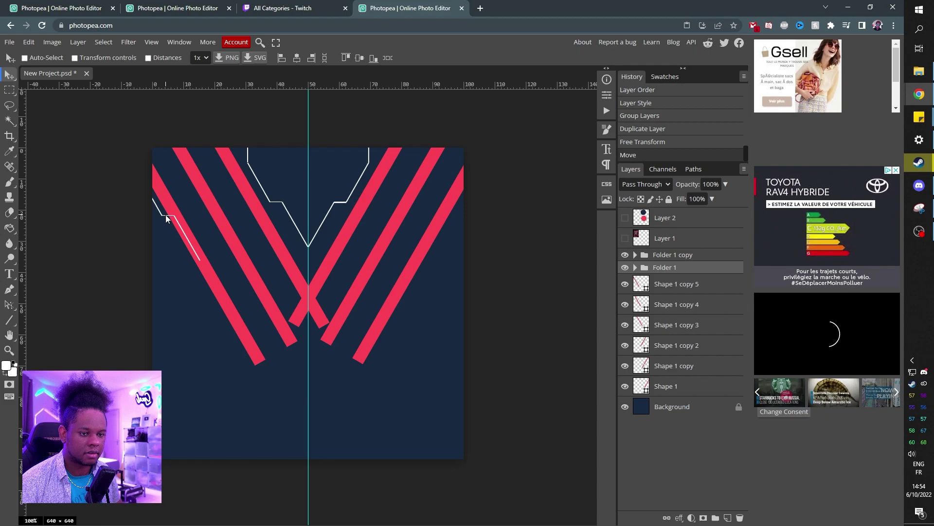
{"action": "left_click_drag", "start_coordinate": [166, 215], "coordinate": [187, 209]}
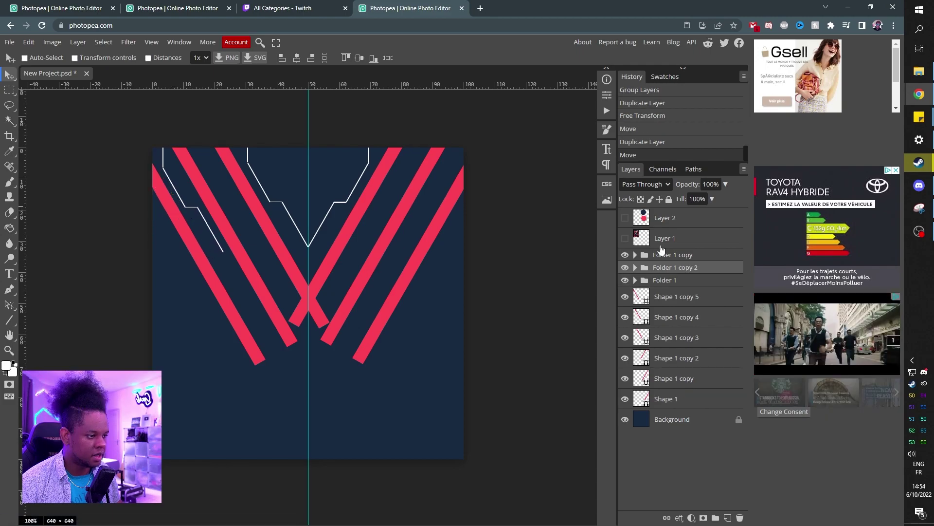
Place another outline copy near the right edge, briefly checking the Valorant reference
{"action": "left_click", "coordinate": [675, 255]}
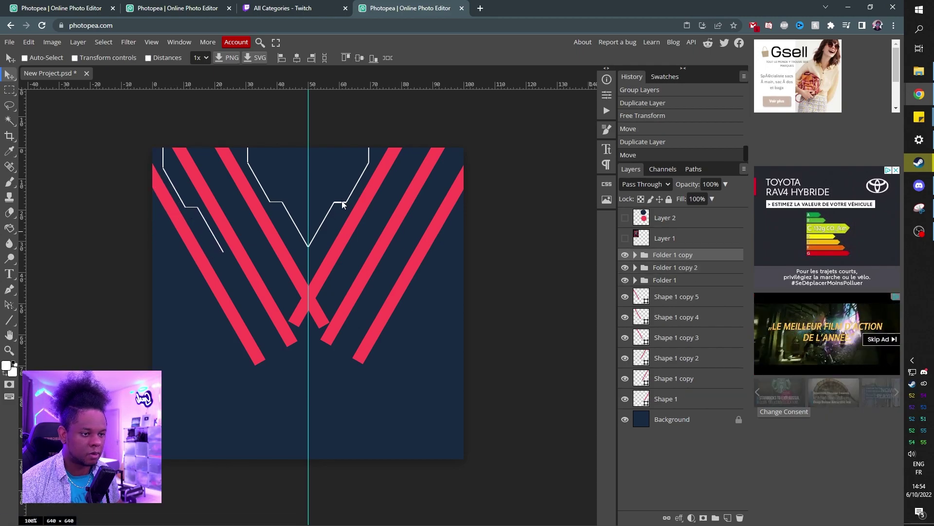
{"action": "left_click_drag", "start_coordinate": [344, 205], "coordinate": [422, 203], "text": "alt"}
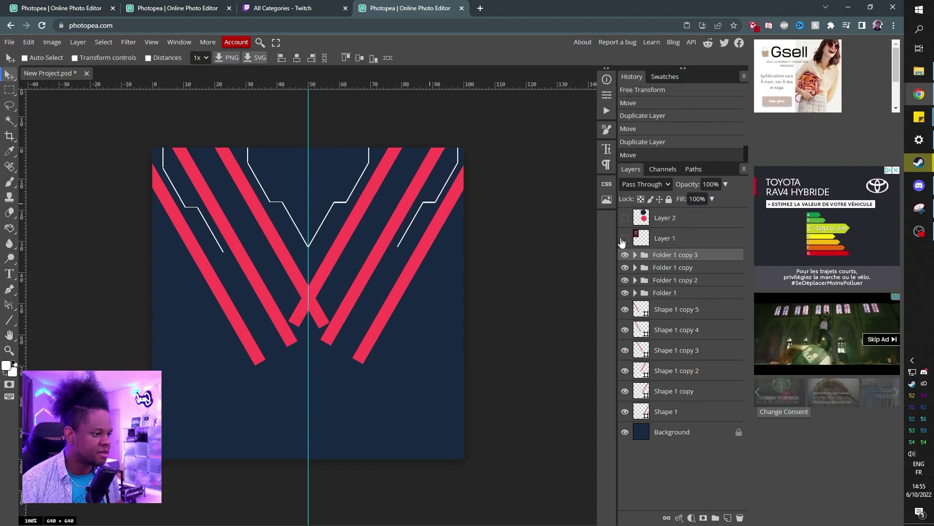
{"action": "left_click", "coordinate": [625, 239]}
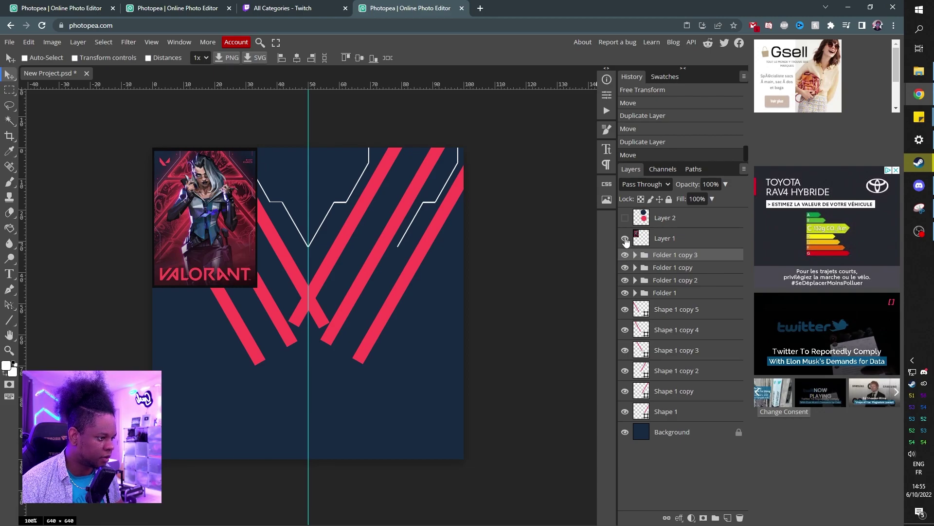
{"action": "left_click", "coordinate": [626, 239]}
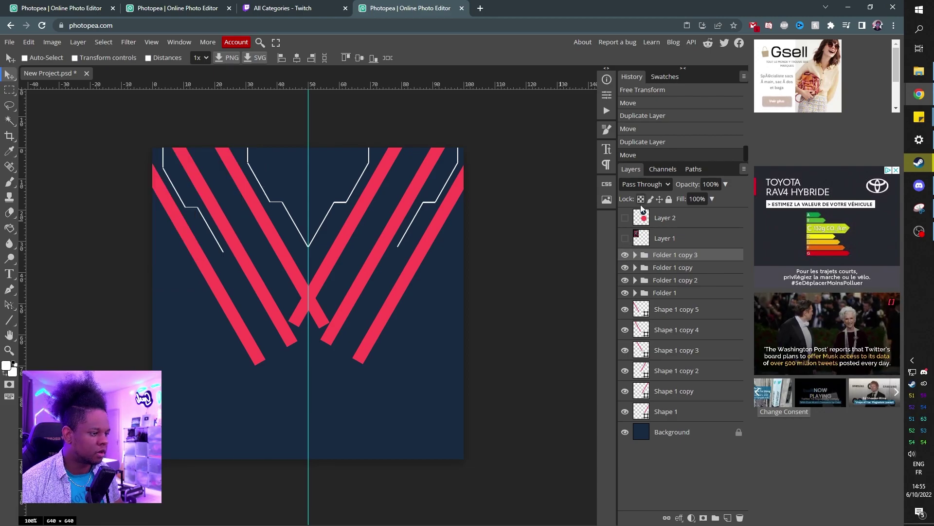
Group all the red stripe shapes into one folder
{"action": "left_click", "coordinate": [679, 310]}
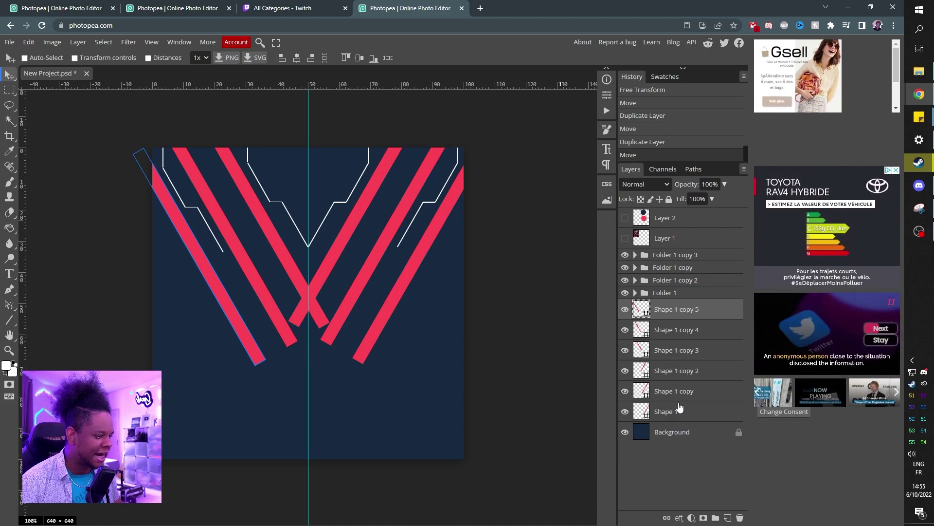
{"action": "left_click", "coordinate": [665, 411], "text": "shift"}
{"action": "key", "text": "ctrl+g"}
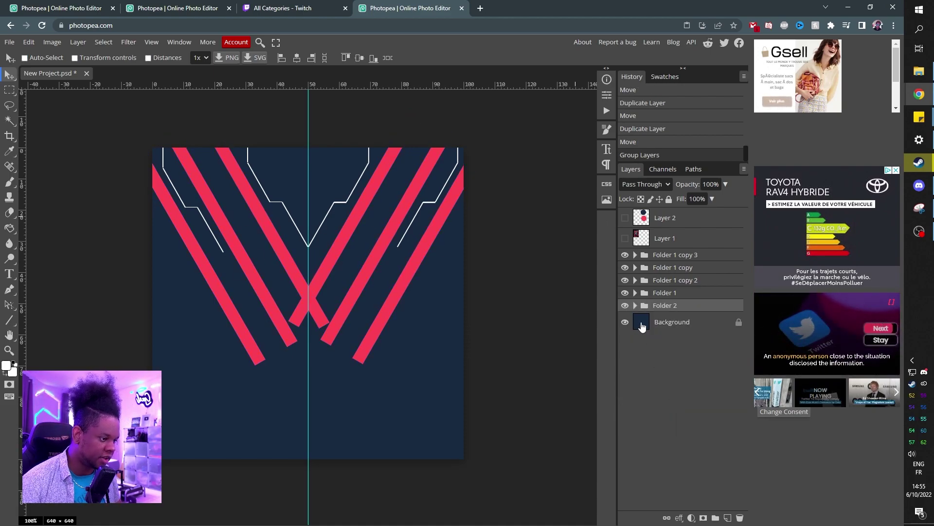
Give the stripe folder a red Outer Glow, size 29 px, opacity 21%
{"action": "left_click", "coordinate": [680, 519]}
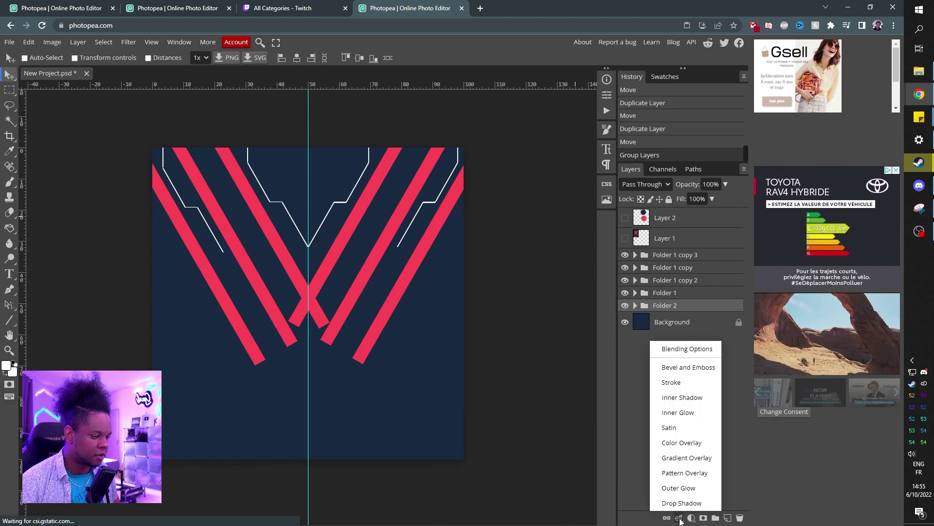
{"action": "left_click", "coordinate": [678, 487]}
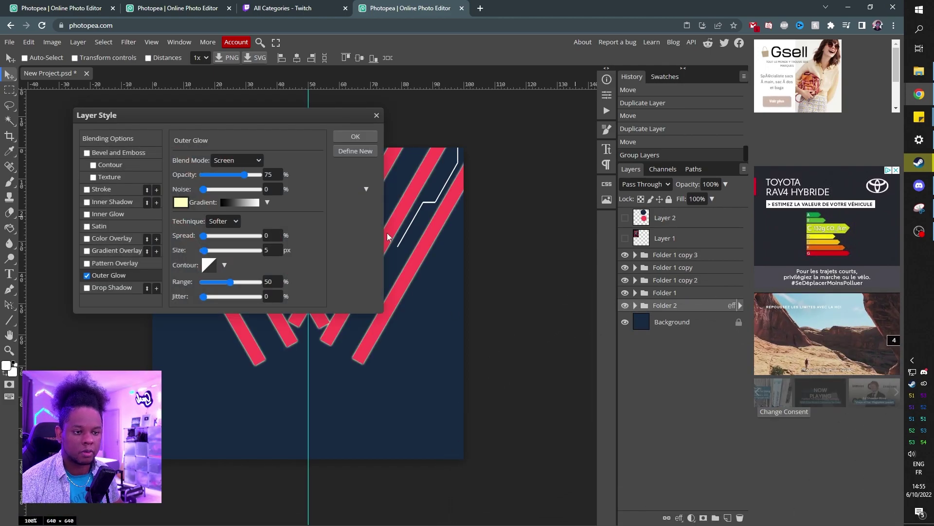
{"action": "left_click_drag", "start_coordinate": [142, 117], "coordinate": [433, 108]}
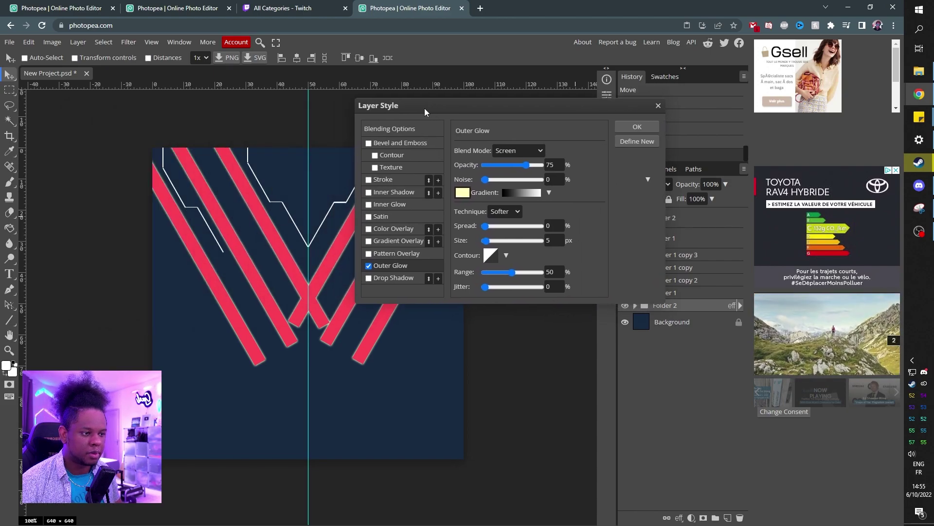
{"action": "left_click", "coordinate": [458, 193]}
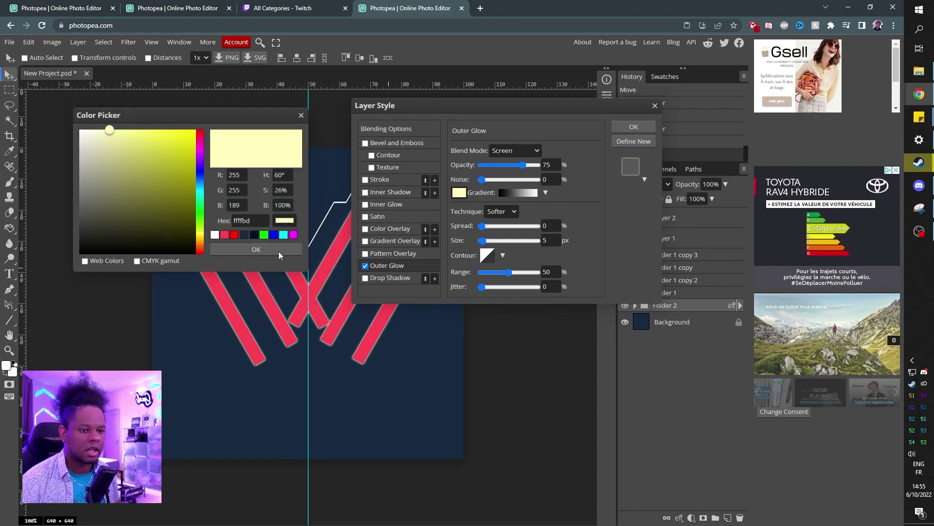
{"action": "left_click", "coordinate": [234, 234]}
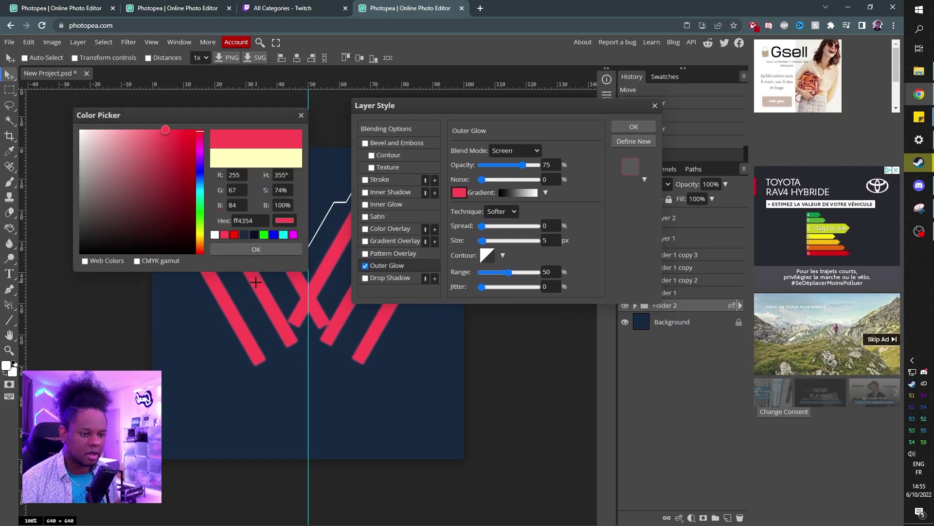
{"action": "left_click", "coordinate": [248, 251]}
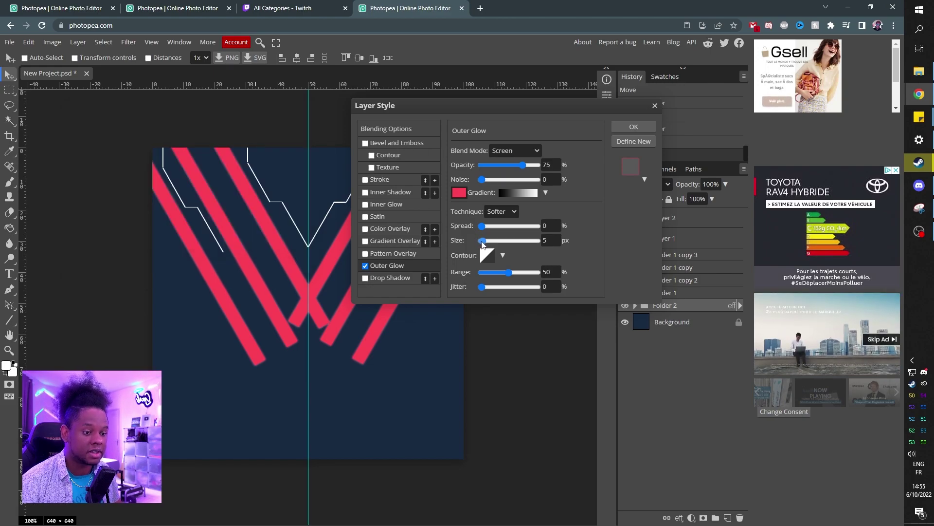
{"action": "left_click_drag", "start_coordinate": [482, 241], "coordinate": [489, 241]}
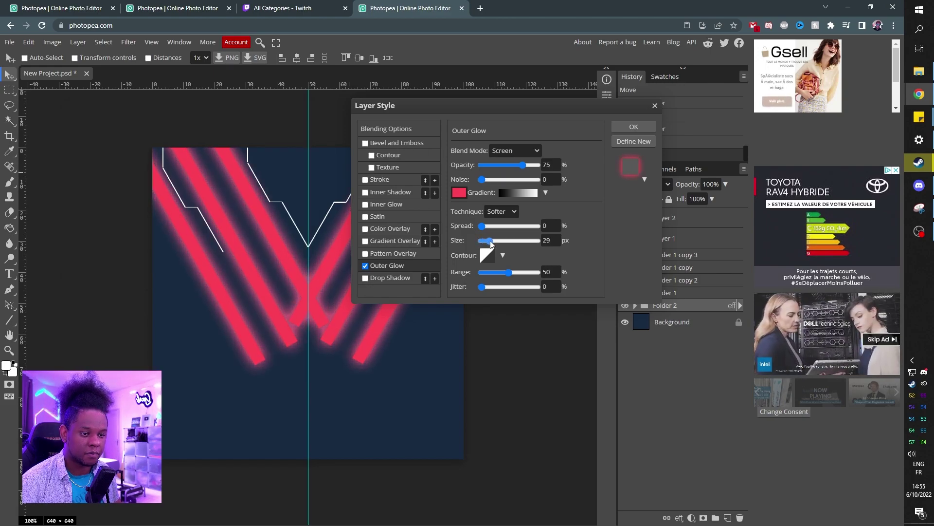
{"action": "left_click_drag", "start_coordinate": [492, 240], "coordinate": [488, 240]}
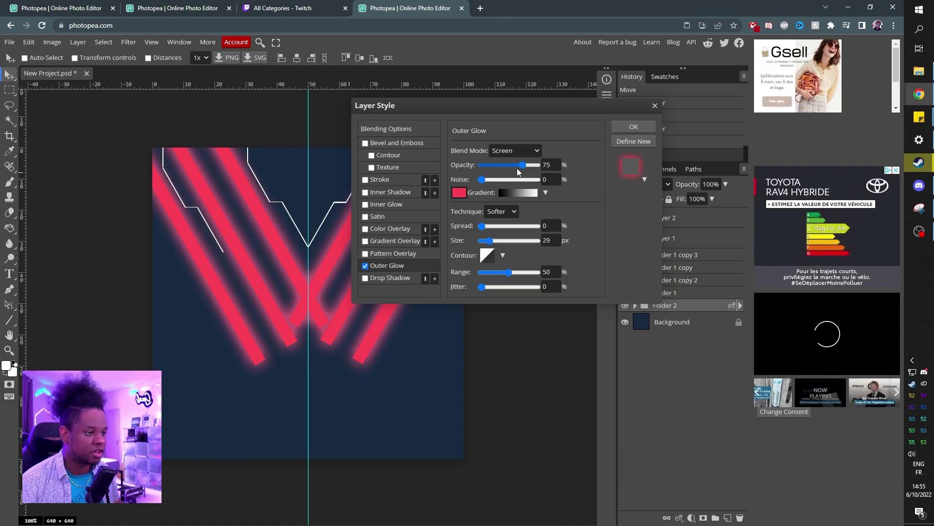
{"action": "left_click_drag", "start_coordinate": [524, 165], "coordinate": [496, 166]}
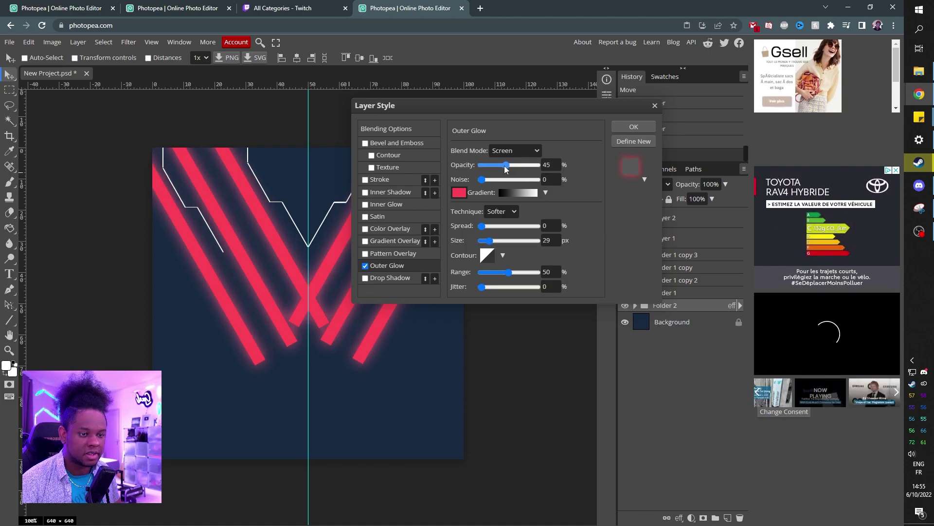
{"action": "left_click", "coordinate": [634, 126]}
{"action": "left_click", "coordinate": [679, 254]}
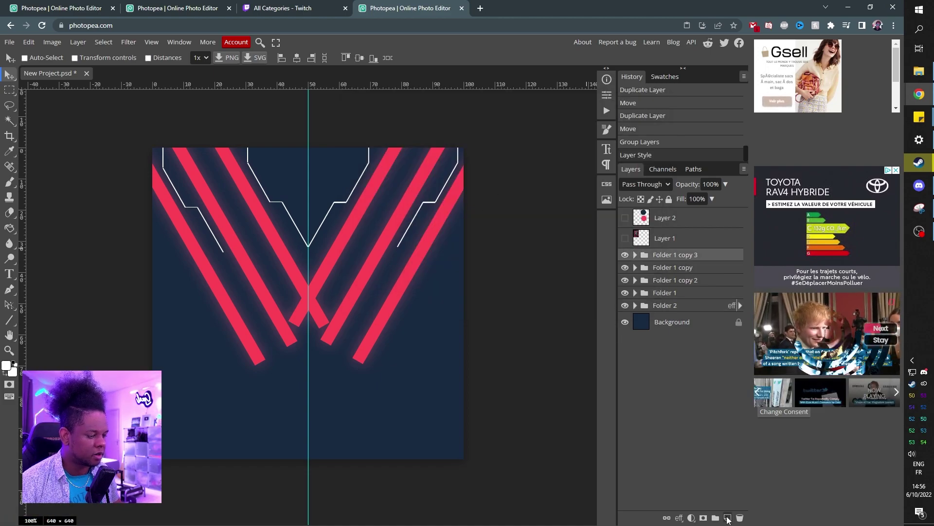
On a new layer, paint a small red square near the top right with a 20 px brush
{"action": "left_click", "coordinate": [728, 517]}
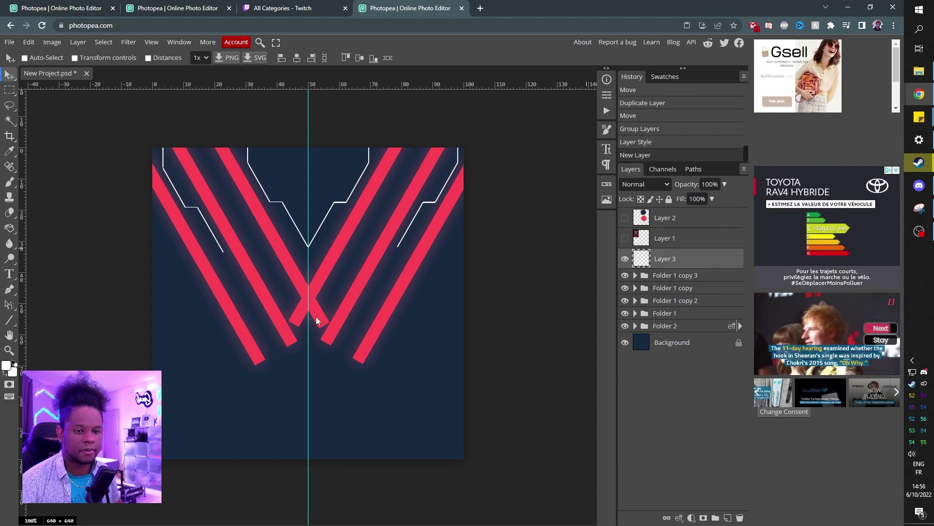
{"action": "key", "text": "b"}
{"action": "right_click", "coordinate": [279, 196]}
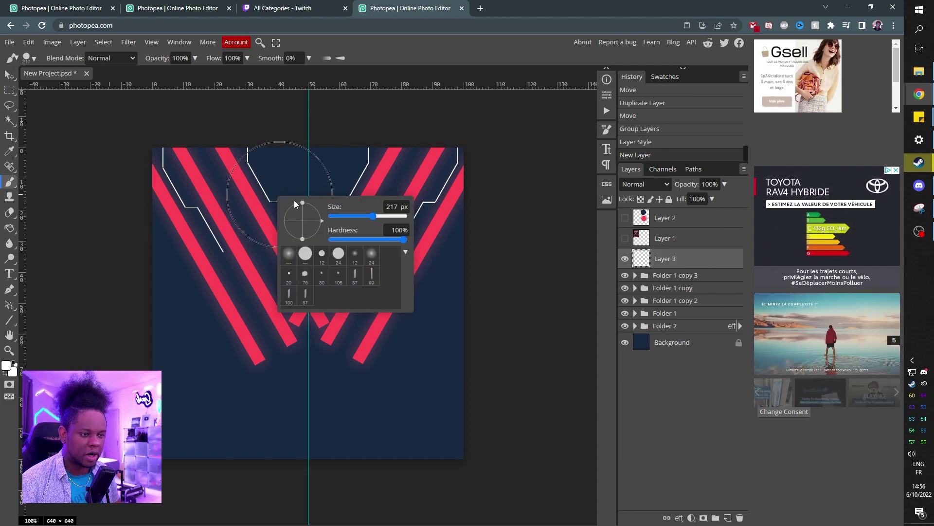
{"action": "left_click", "coordinate": [288, 274]}
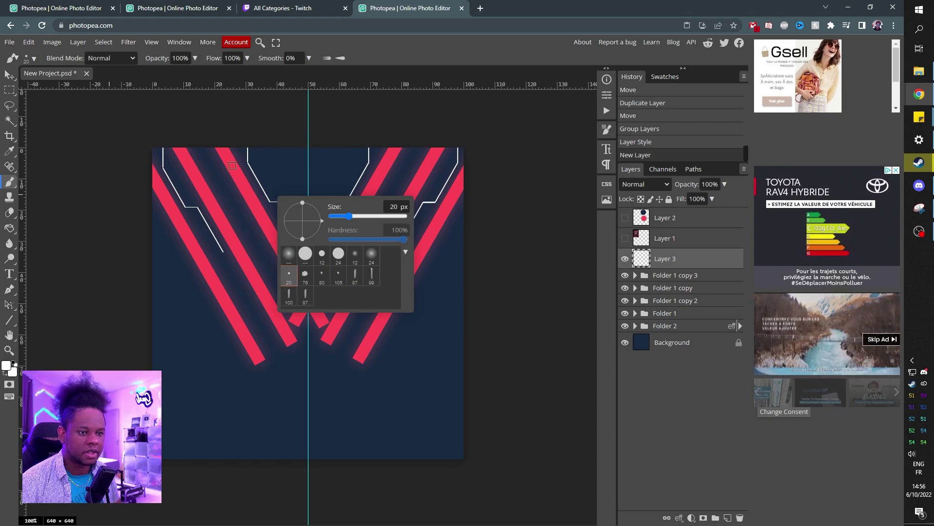
{"action": "left_click", "coordinate": [241, 172], "text": "alt"}
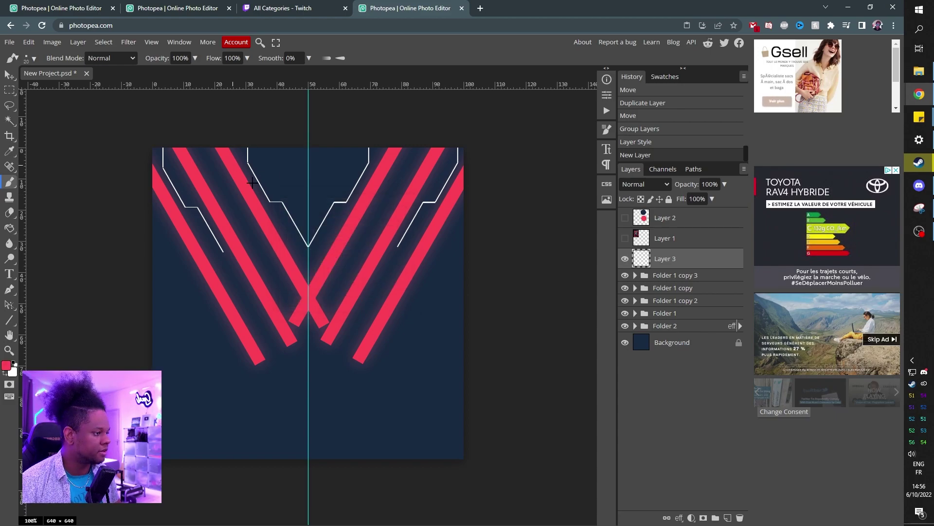
{"action": "left_click", "coordinate": [416, 155]}
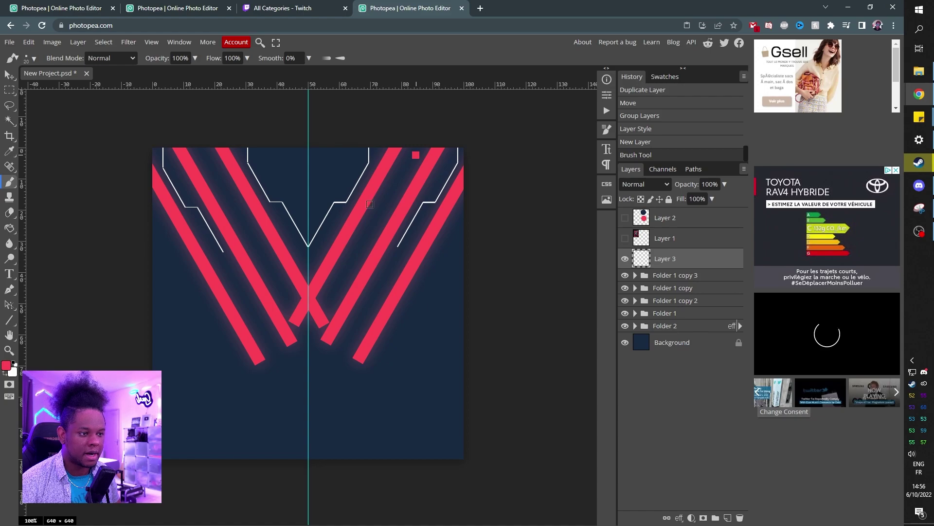
Dot five tiny red accents using a 2 px brush
{"action": "right_click", "coordinate": [323, 225]}
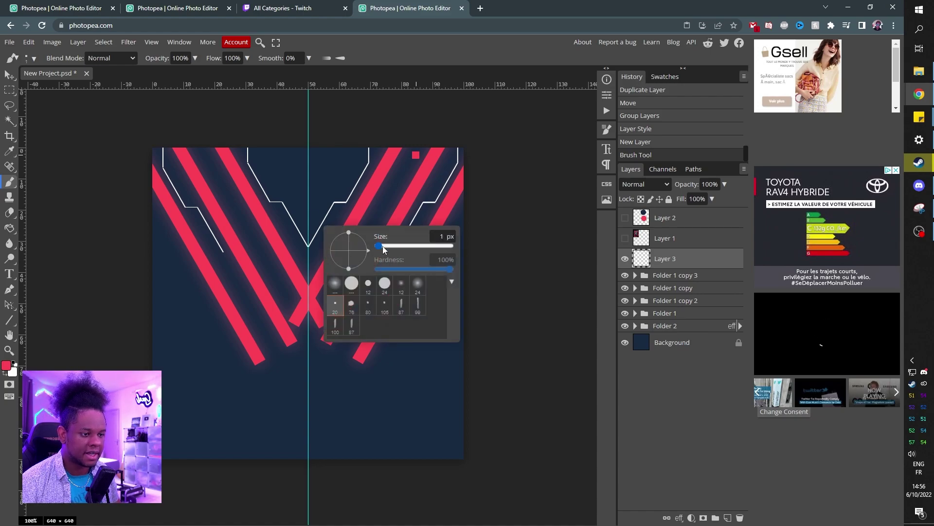
{"action": "left_click_drag", "start_coordinate": [382, 245], "coordinate": [384, 246]}
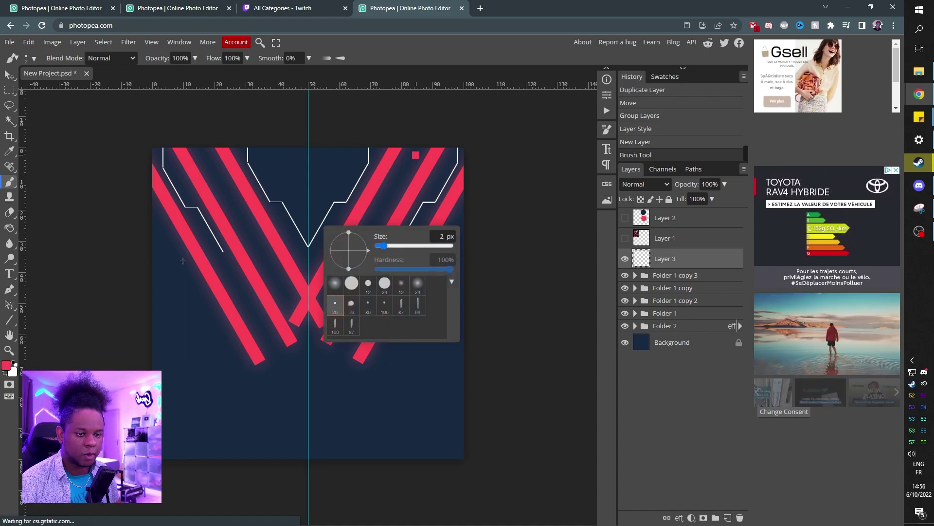
{"action": "left_click", "coordinate": [170, 169]}
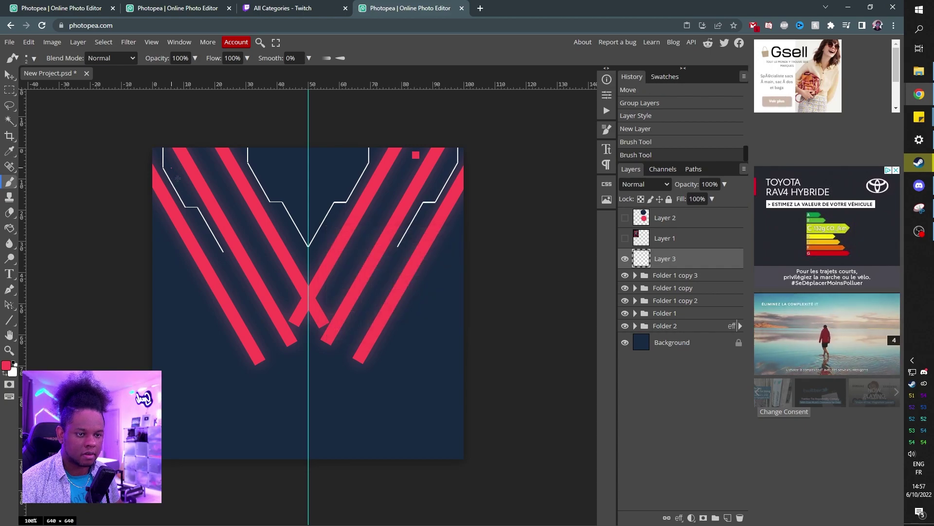
{"action": "left_click", "coordinate": [178, 176]}
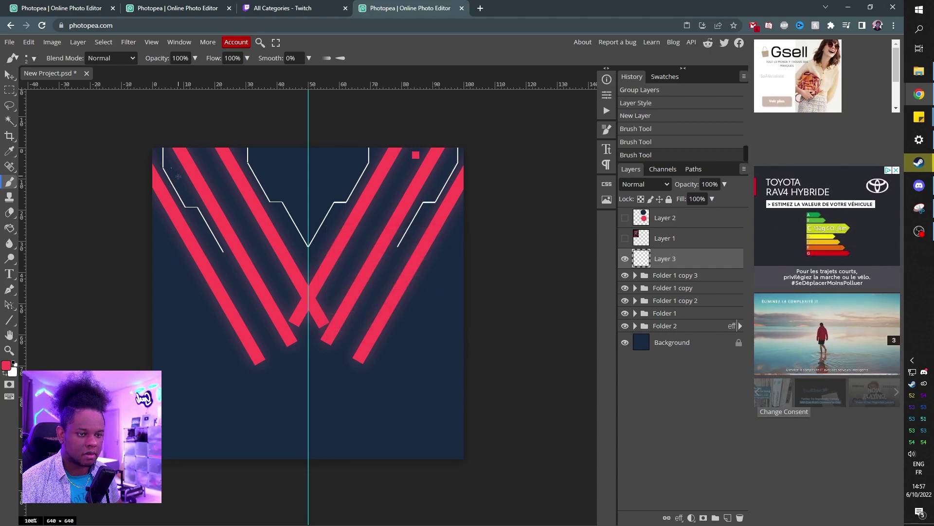
{"action": "left_click", "coordinate": [376, 232]}
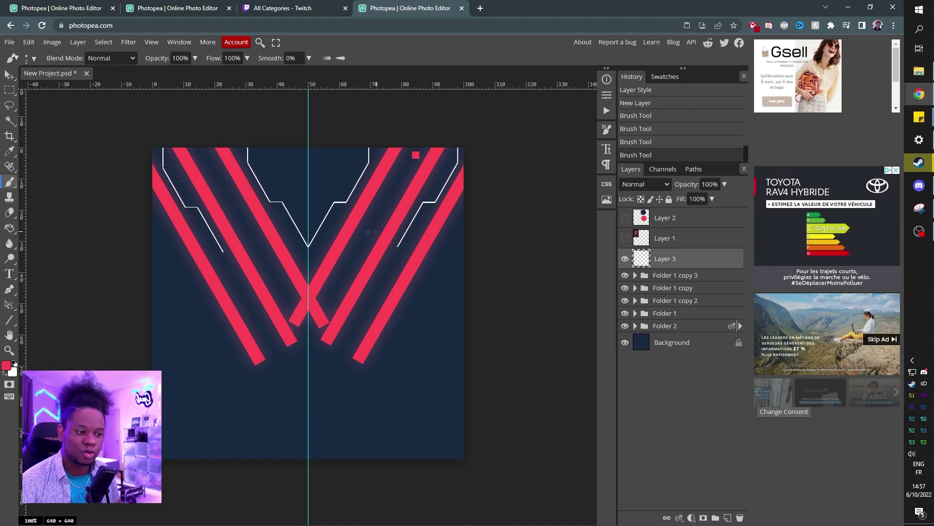
{"action": "left_click", "coordinate": [370, 232]}
{"action": "left_click", "coordinate": [374, 228]}
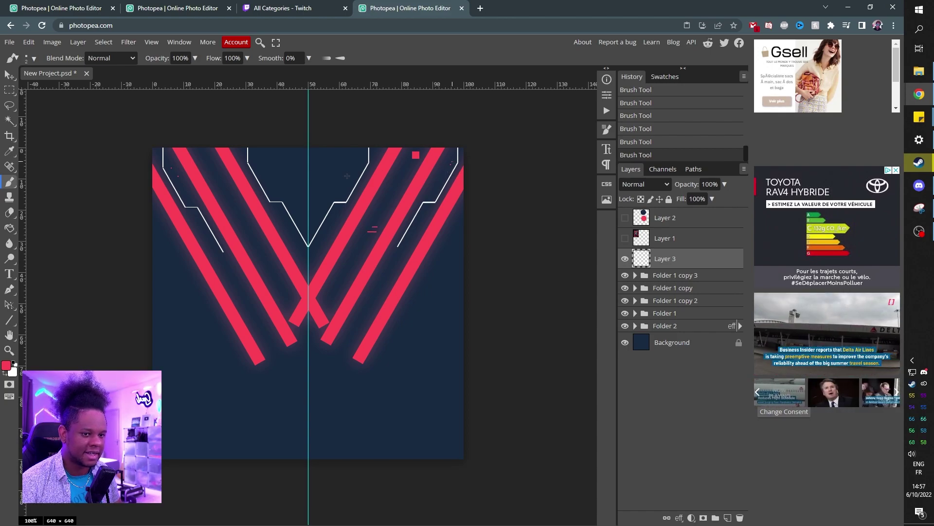
Dab a small red mark at the top with a 4 px brush
{"action": "right_click", "coordinate": [260, 174]}
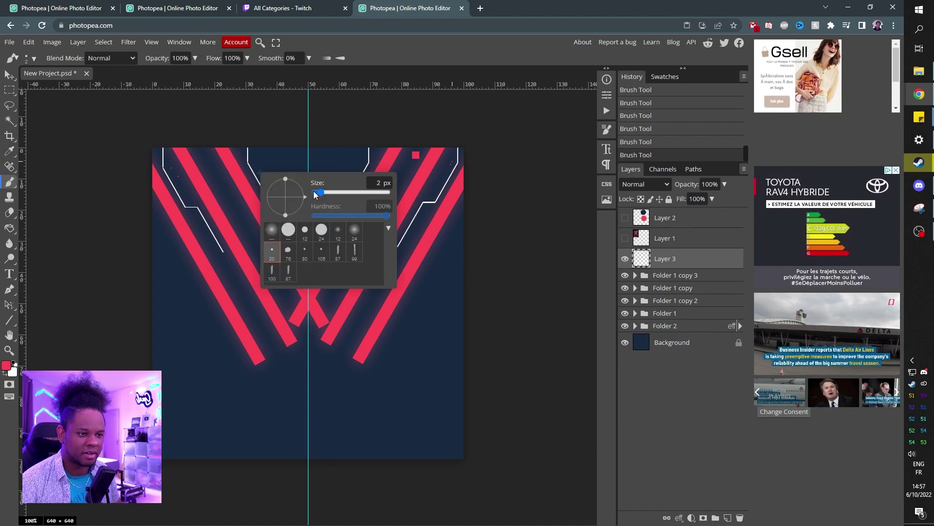
{"action": "left_click_drag", "start_coordinate": [314, 193], "coordinate": [321, 193]}
{"action": "key", "text": "Return"}
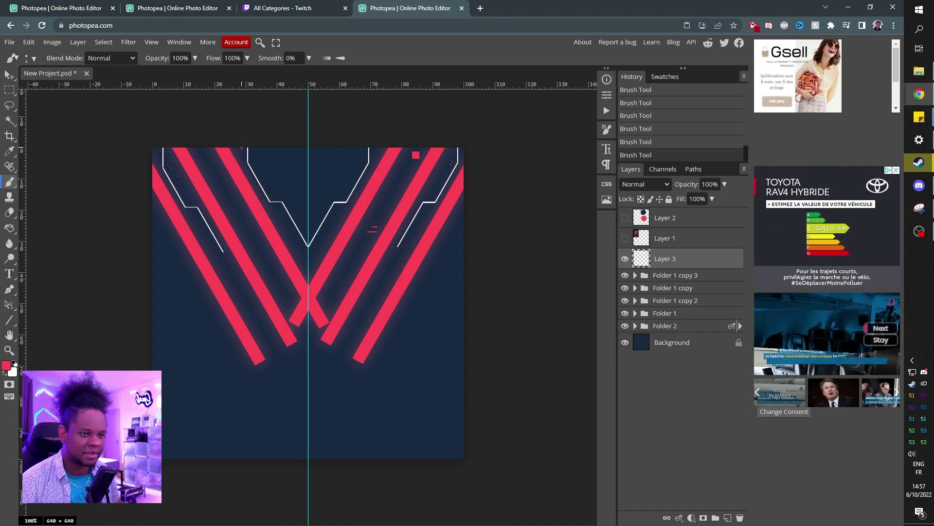
{"action": "left_click", "coordinate": [241, 149]}
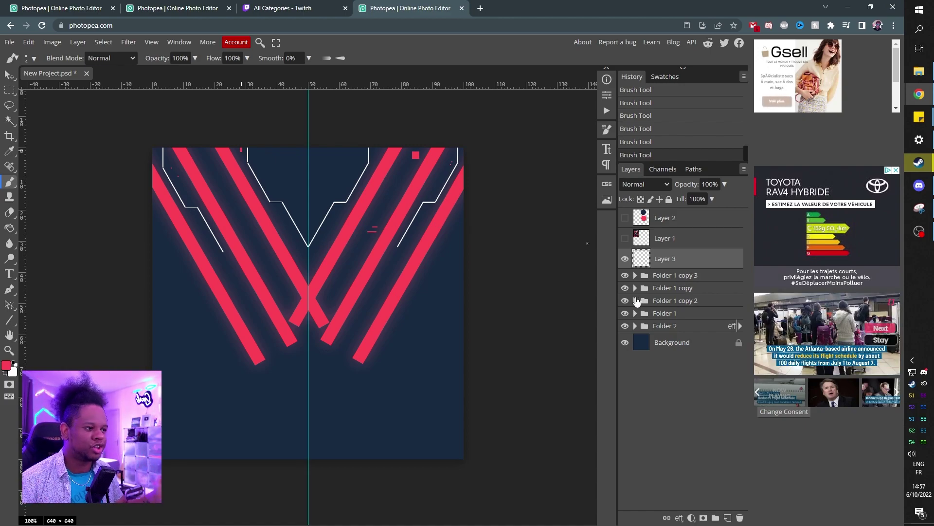
On a new layer, set up a fully soft, much larger brush in dark navy
{"action": "left_click", "coordinate": [727, 518]}
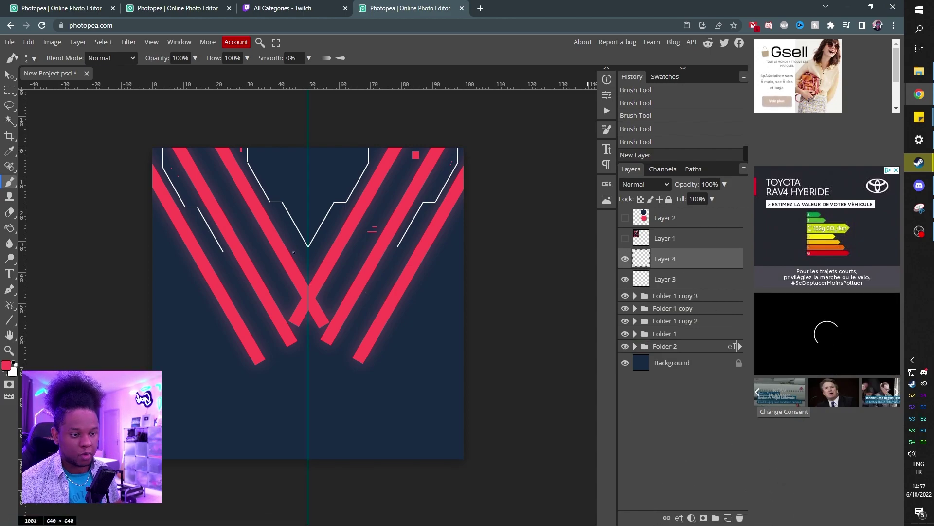
{"action": "right_click", "coordinate": [333, 193]}
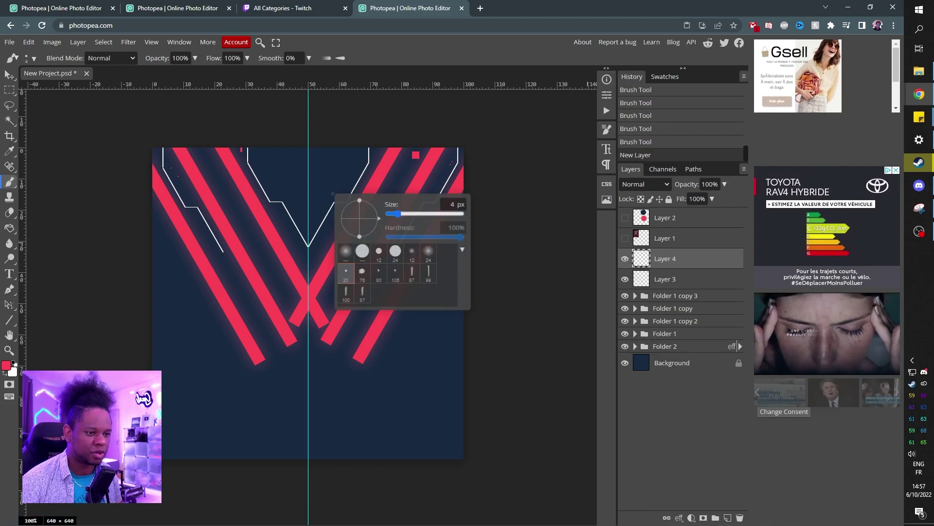
{"action": "left_click", "coordinate": [349, 251]}
{"action": "left_click_drag", "start_coordinate": [393, 215], "coordinate": [448, 215]}
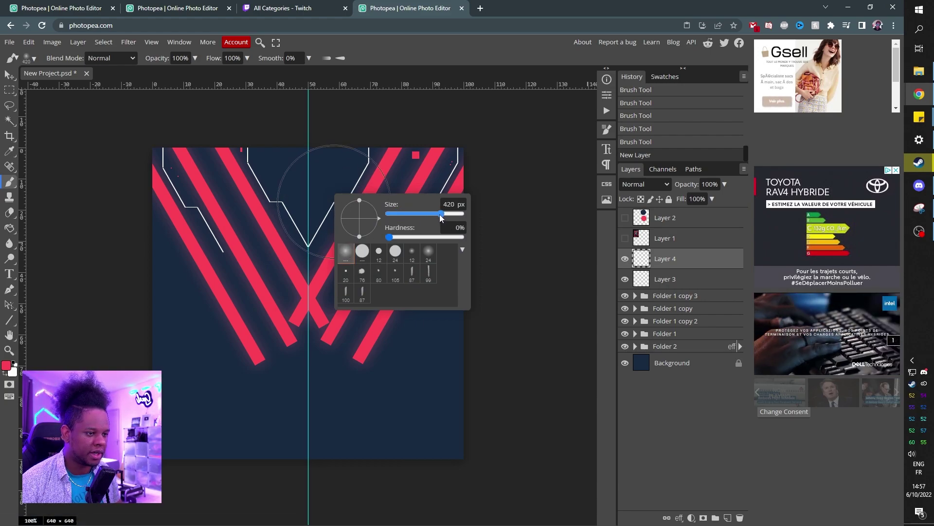
{"action": "left_click", "coordinate": [281, 168]}
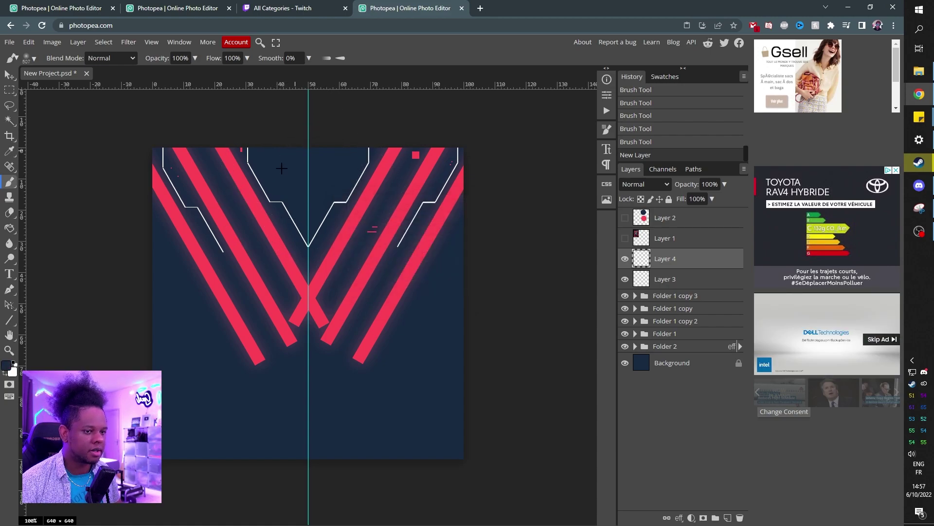
{"action": "left_click", "coordinate": [9, 365]}
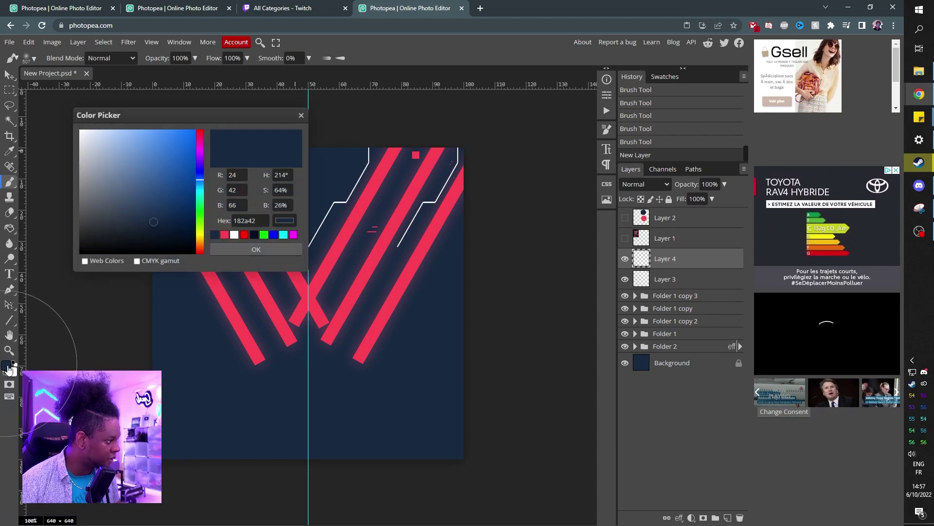
{"action": "left_click", "coordinate": [157, 224]}
{"action": "key", "text": "Return"}
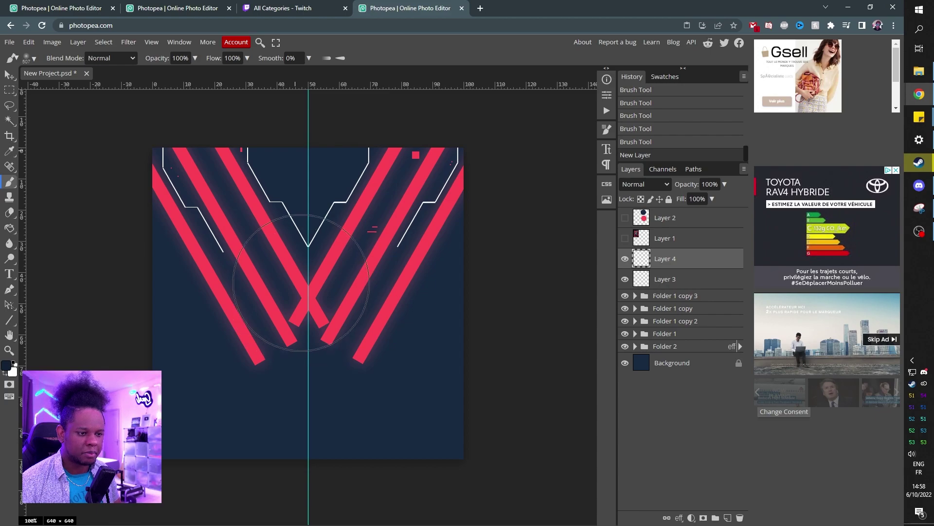
Paint navy over the central stripes and drag the vertical guide off the canvas
{"action": "left_click", "coordinate": [305, 276]}
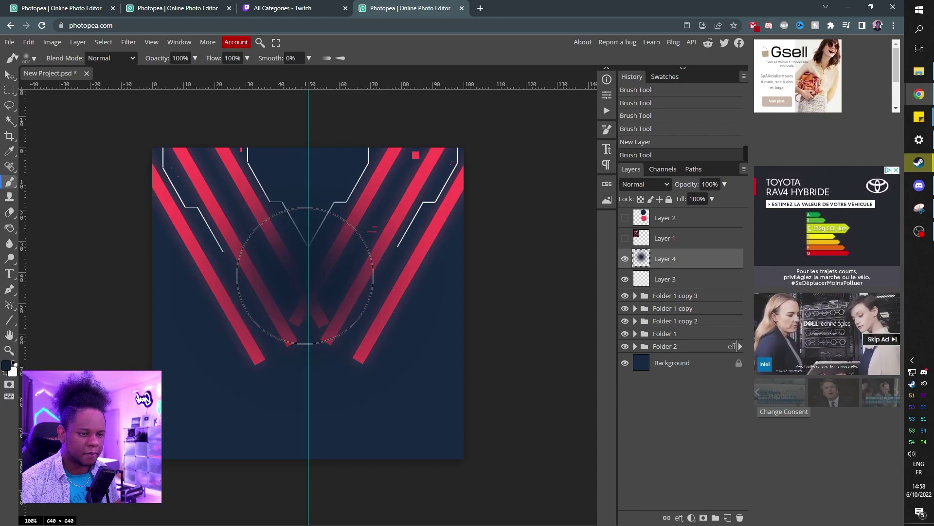
{"action": "left_click", "coordinate": [306, 277]}
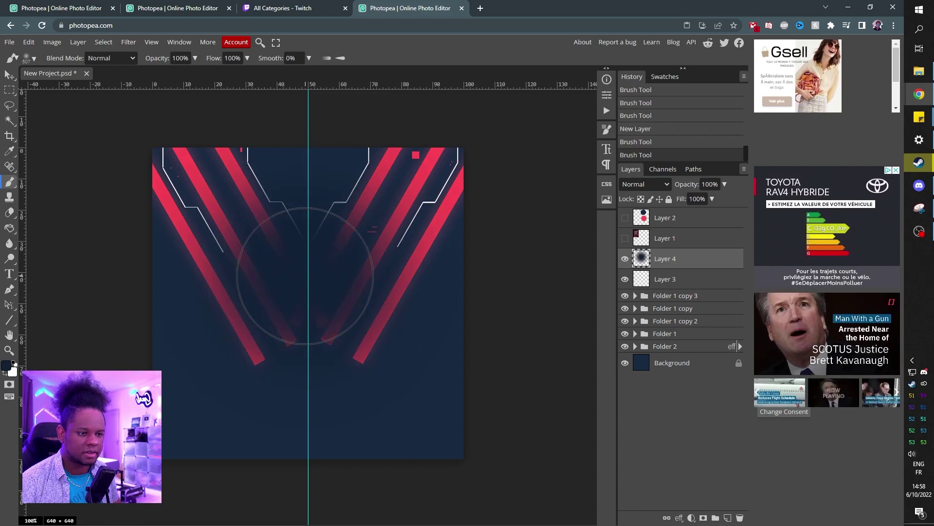
{"action": "key", "text": "v"}
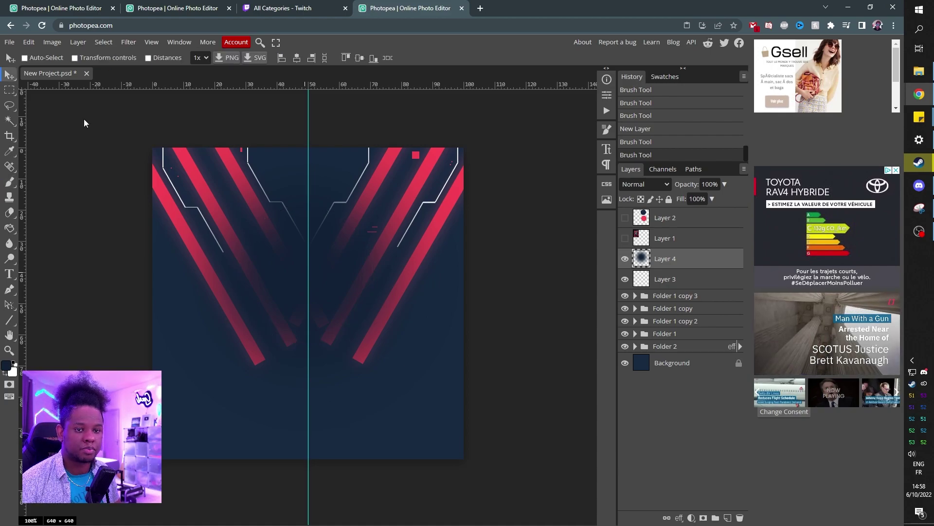
{"action": "left_click_drag", "start_coordinate": [309, 126], "coordinate": [14, 146]}
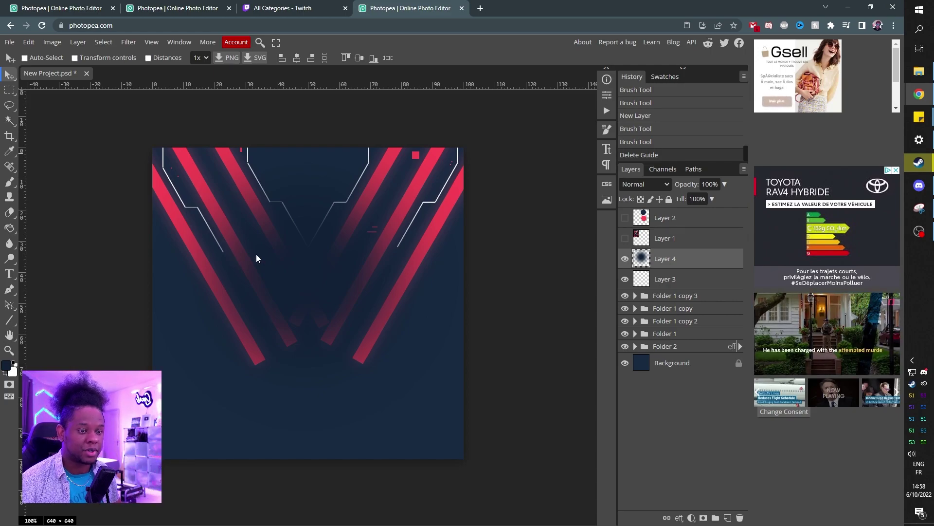
Crop the 640×640 canvas down to a 640×191 banner strip
{"action": "key", "text": "c"}
{"action": "left_click_drag", "start_coordinate": [307, 460], "coordinate": [320, 242]}
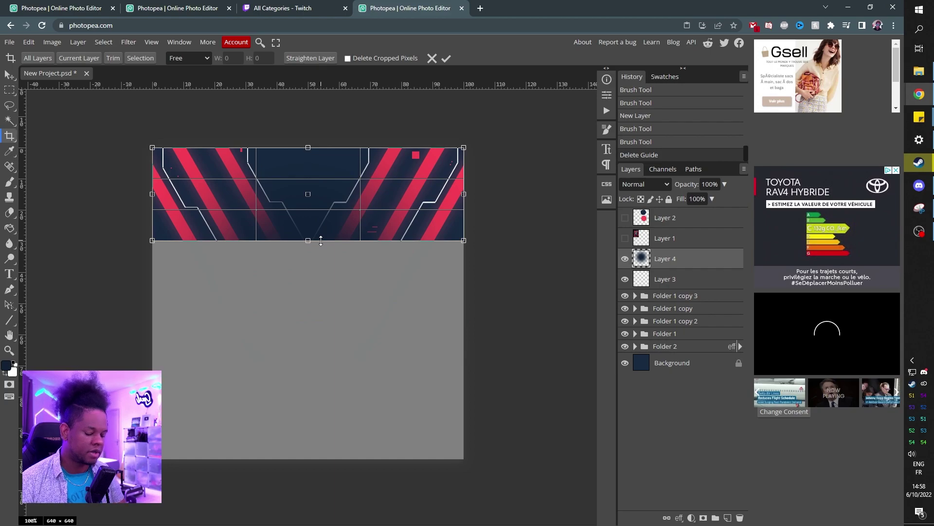
{"action": "key", "text": "Return"}
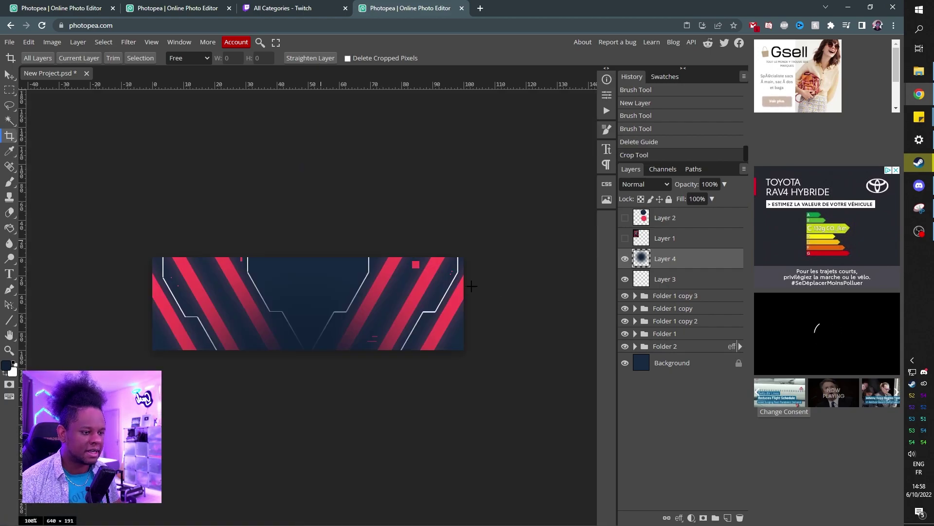
{"action": "left_click", "coordinate": [666, 184]}
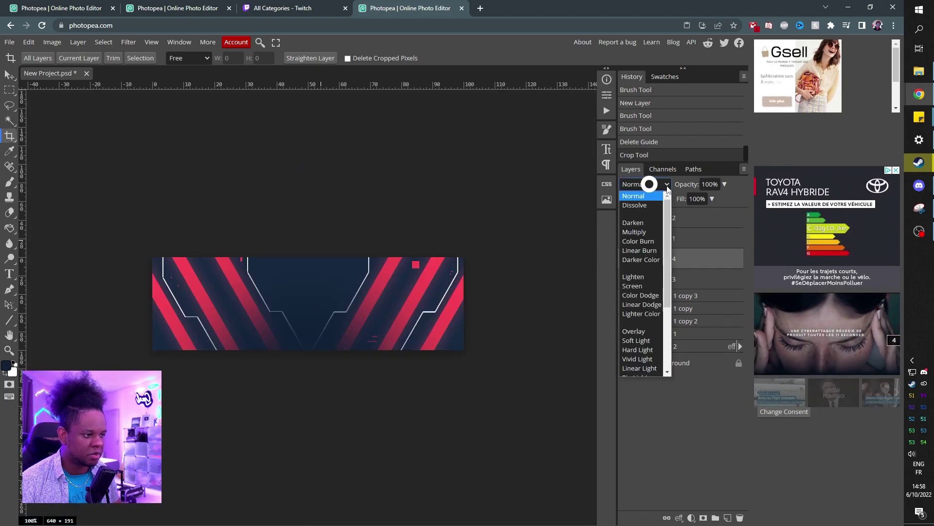
Set the navy layer to Linear Burn at 10% fill and stretch it horizontally
{"action": "left_click", "coordinate": [638, 252]}
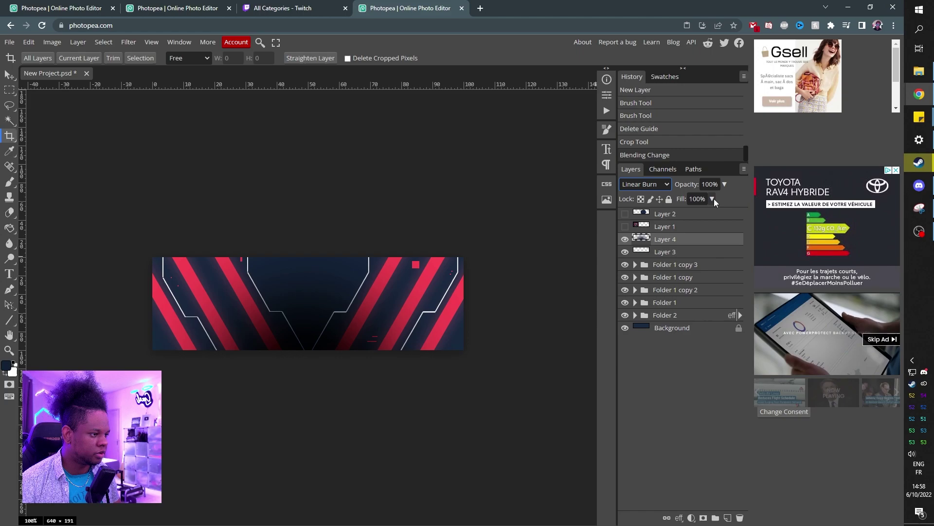
{"action": "left_click_drag", "start_coordinate": [710, 212], "coordinate": [685, 214]}
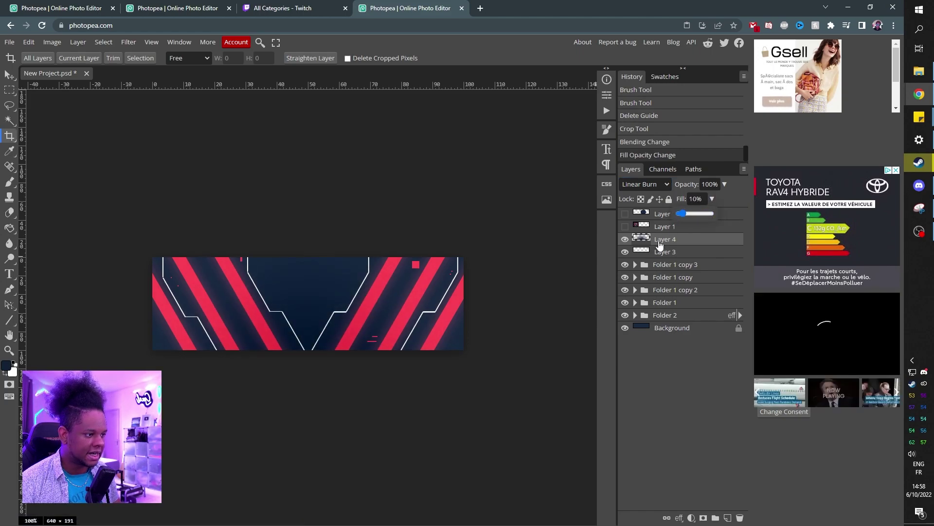
{"action": "key", "text": "ctrl+alt+t"}
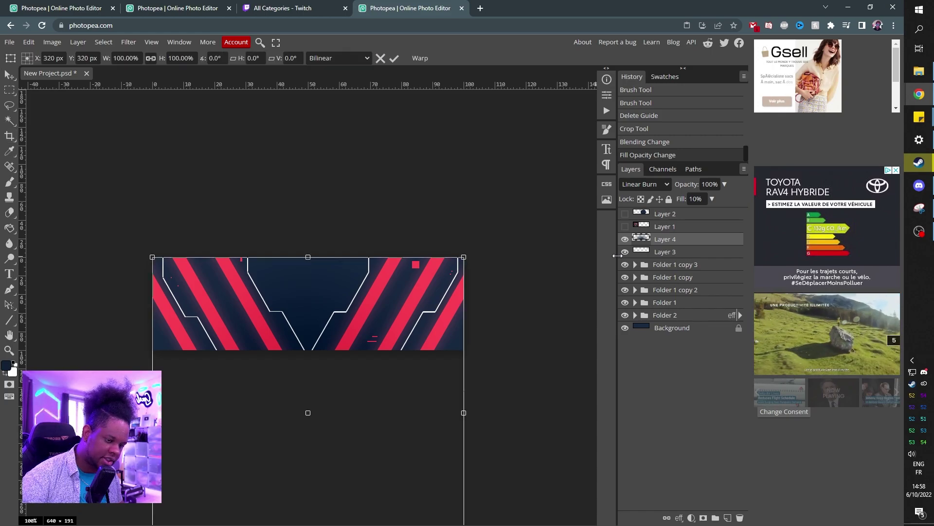
{"action": "left_click_drag", "start_coordinate": [462, 413], "coordinate": [554, 400]}
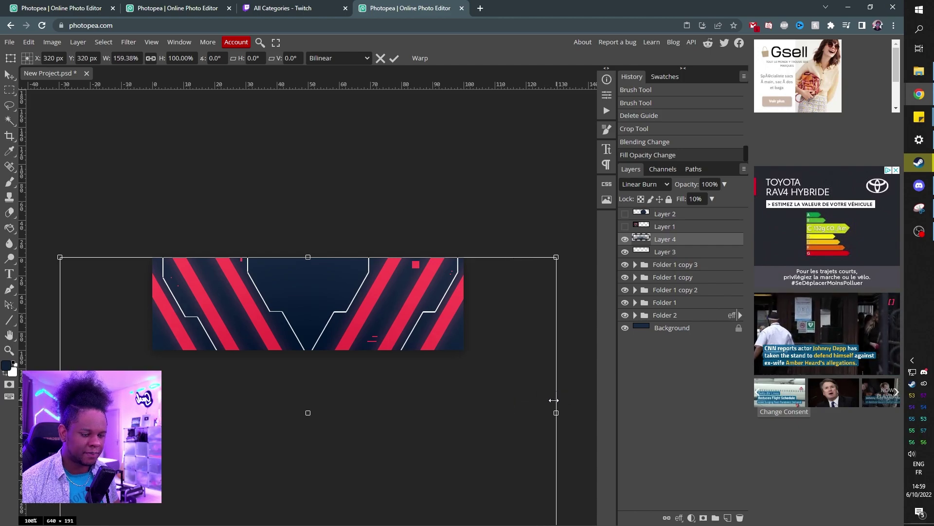
{"action": "key", "text": "Return"}
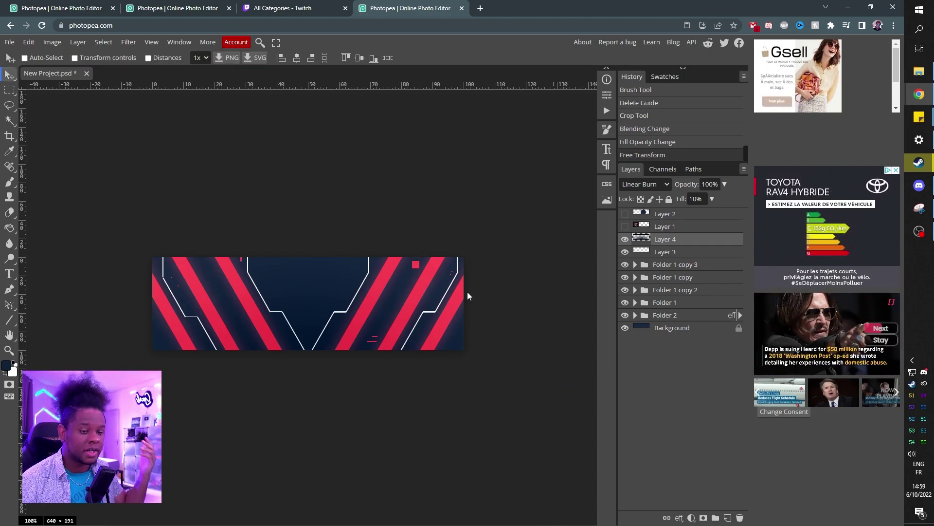
Set Folder 1 through Folder 1 copy 3 to 46% opacity
{"action": "left_click", "coordinate": [624, 264]}
{"action": "left_click", "coordinate": [672, 290]}
{"action": "left_click", "coordinate": [671, 265]}
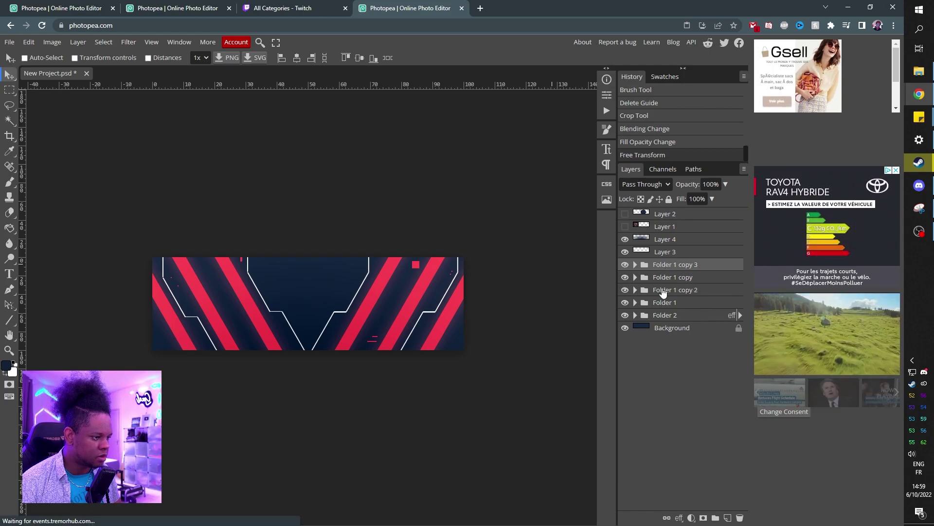
{"action": "left_click", "coordinate": [664, 303], "text": "shift"}
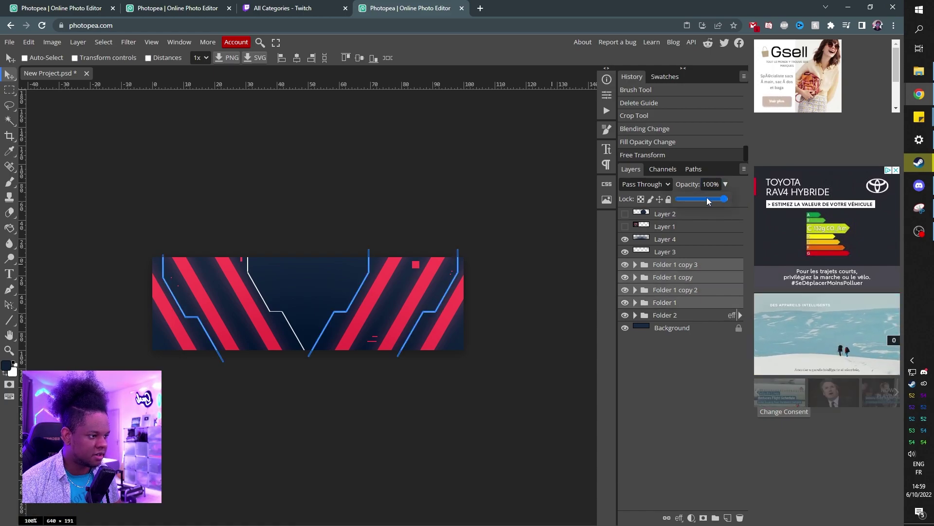
{"action": "left_click_drag", "start_coordinate": [725, 200], "coordinate": [702, 199]}
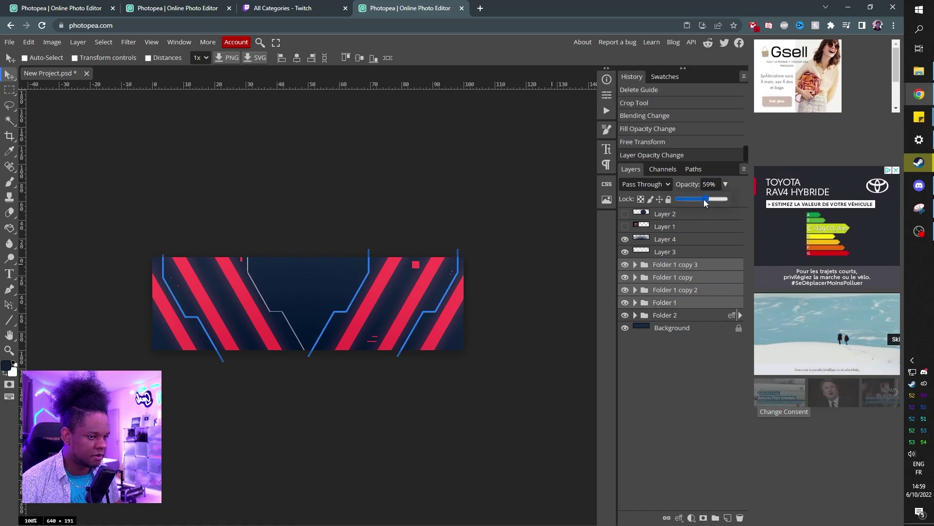
{"action": "left_click", "coordinate": [671, 328]}
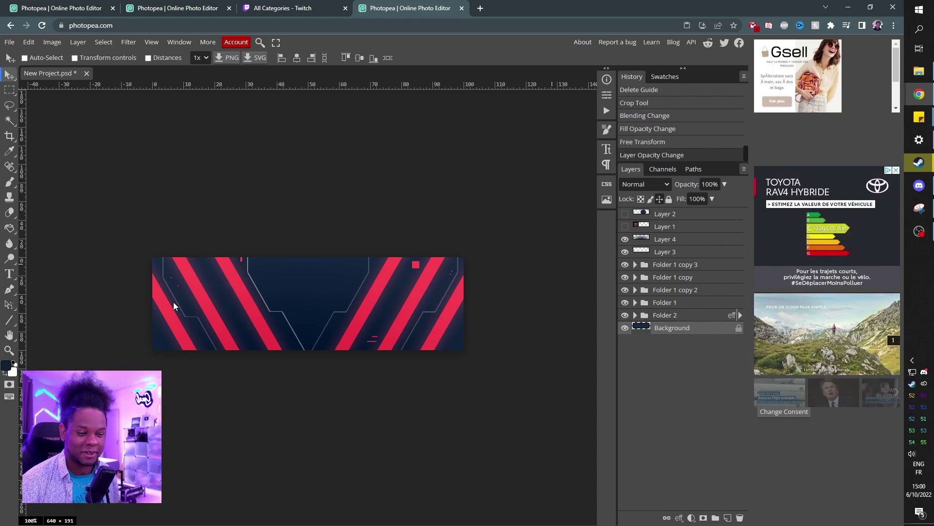
Add a 'test' text layer in the Goldman font on the banner
{"action": "left_click", "coordinate": [9, 273]}
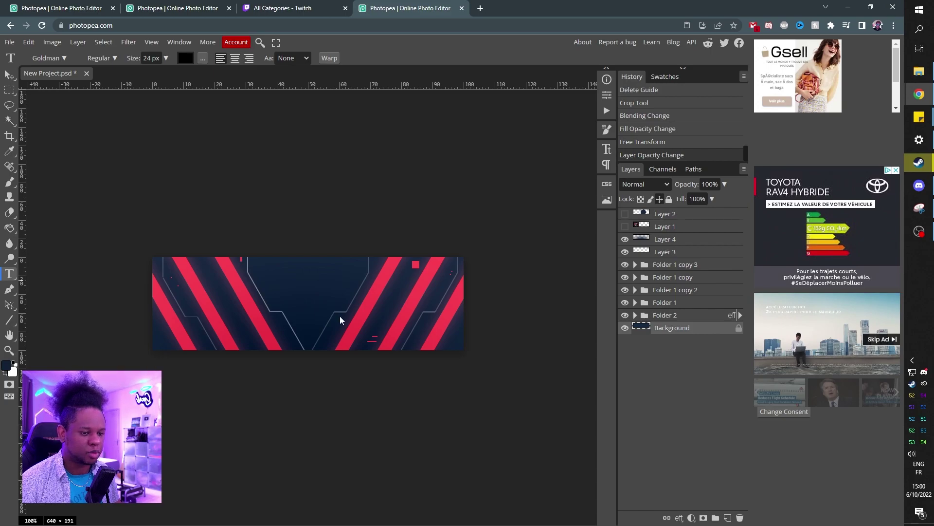
{"action": "left_click", "coordinate": [242, 312]}
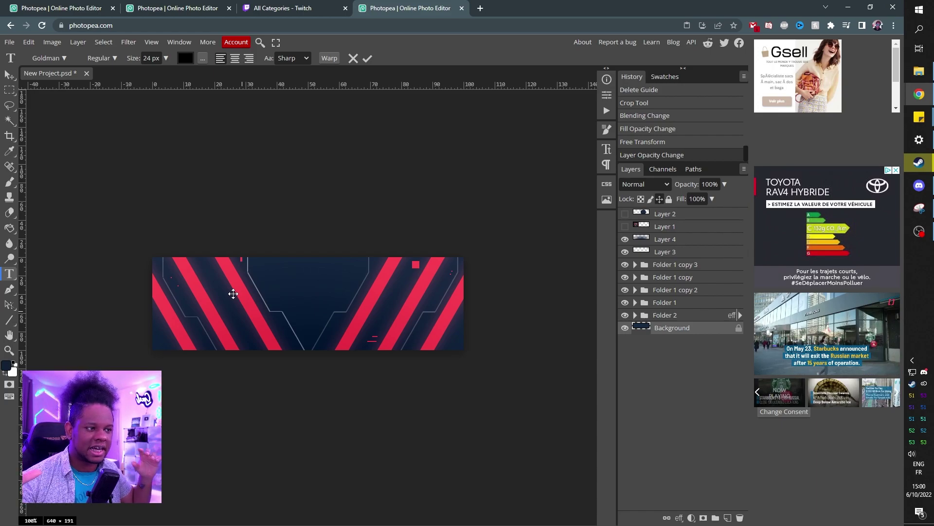
{"action": "left_click", "coordinate": [233, 294]}
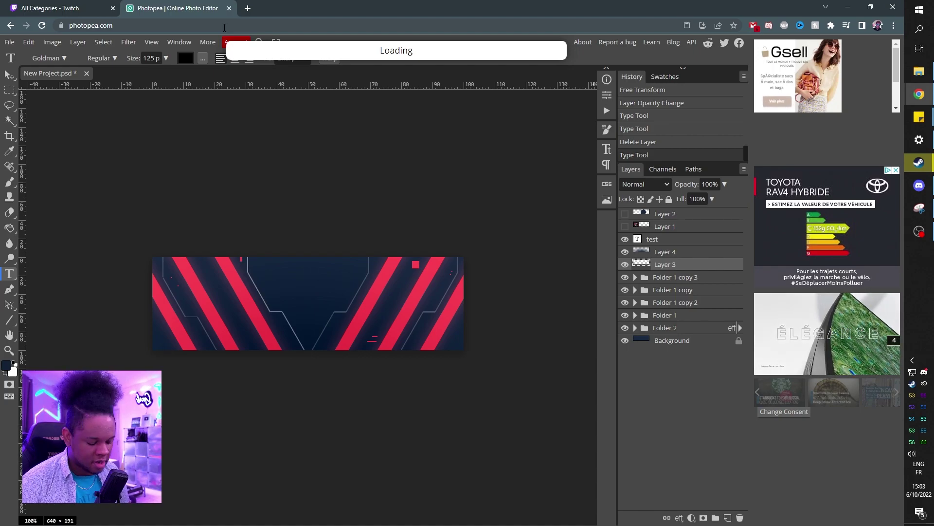
Zoom in on the banner and put the editor into full screen
{"action": "key", "text": "ctrl+plus"}
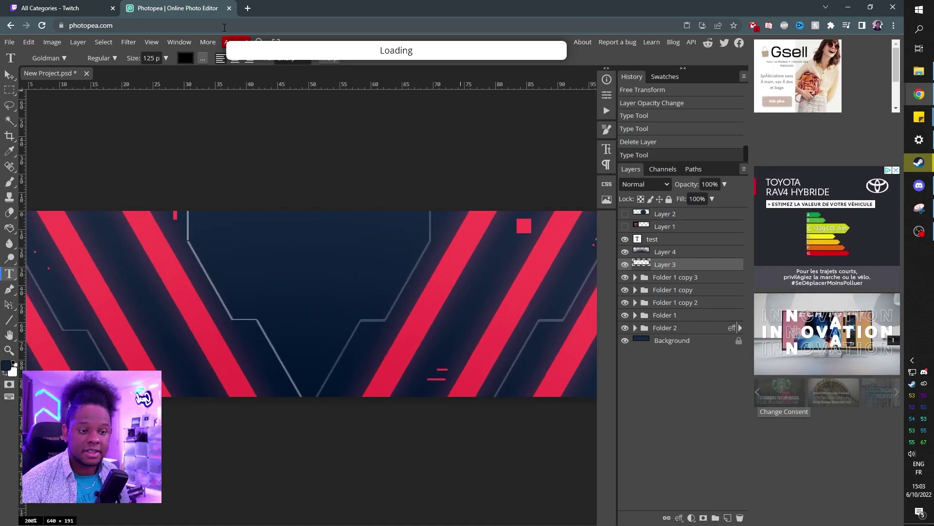
{"action": "key", "text": "ctrl+minus"}
{"action": "key", "text": "ctrl+plus"}
{"action": "key", "text": "ctrl+minus"}
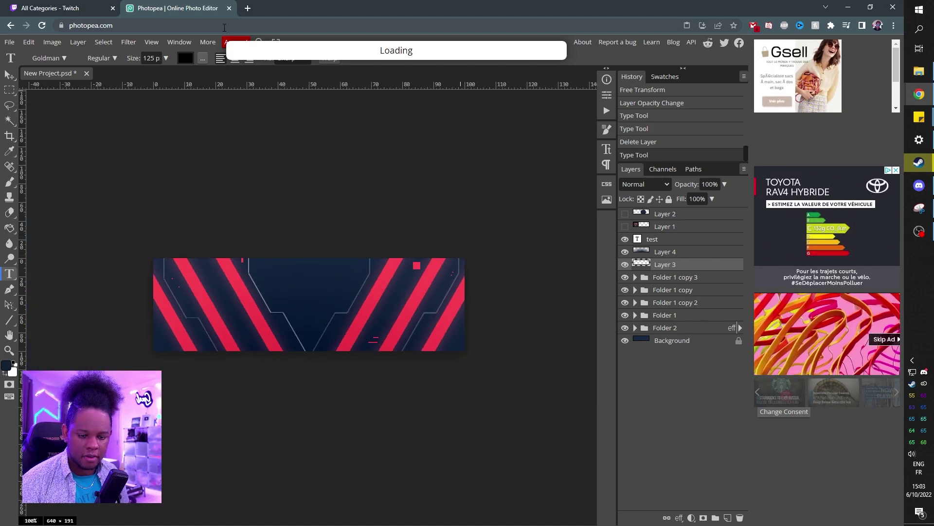
{"action": "key", "text": "ctrl+plus"}
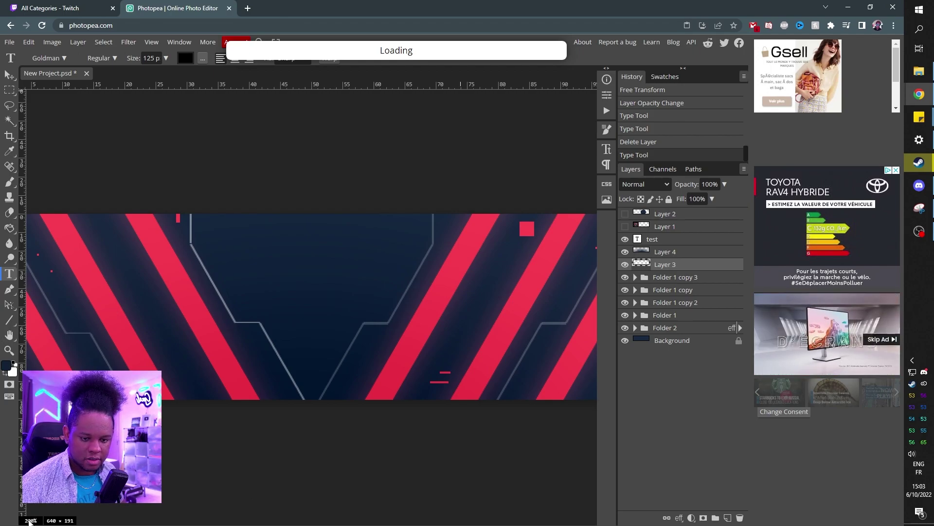
{"action": "key", "text": "F11"}
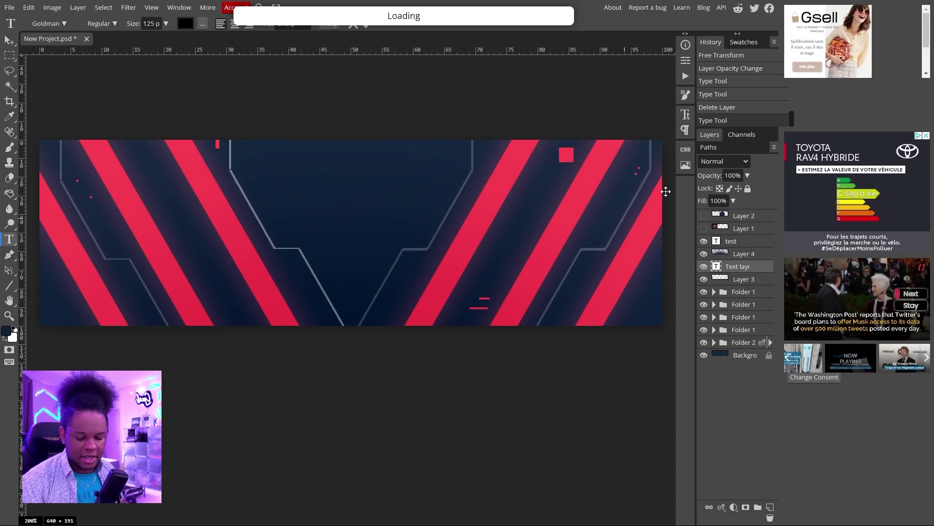
Capture the banner area with Snipping Tool and bring up the snip's options
{"action": "key", "text": "alt+Tab"}
{"action": "key", "text": "Tab"}
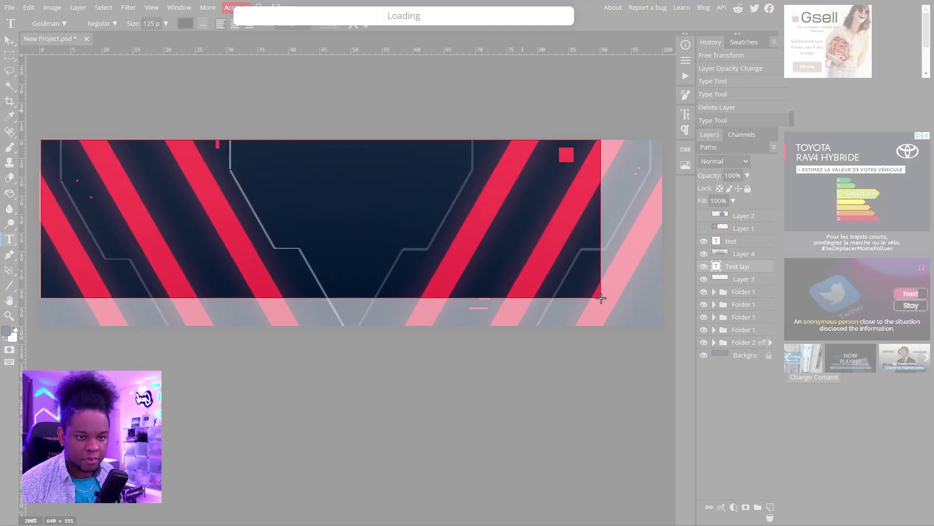
{"action": "left_click_drag", "start_coordinate": [41, 139], "coordinate": [661, 325]}
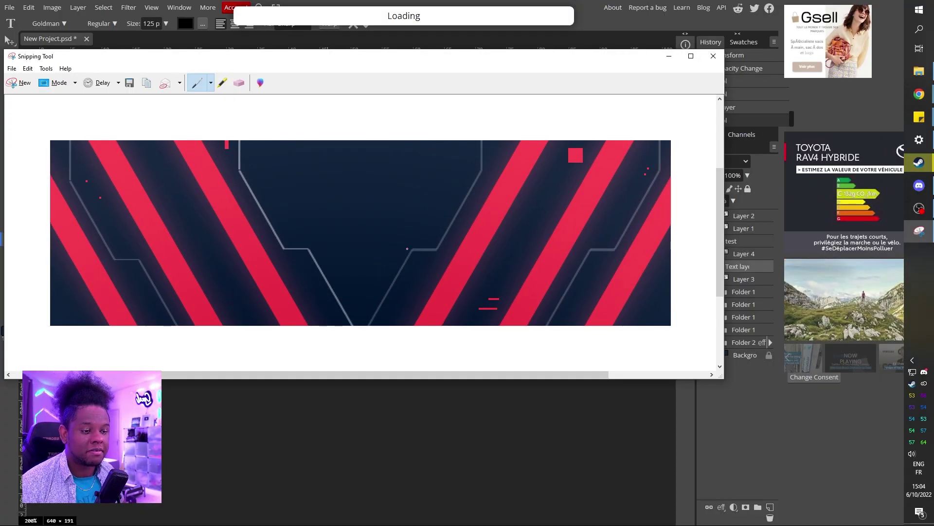
{"action": "right_click", "coordinate": [343, 247]}
Copy the banner snip and load photopea.com in a new Chrome tab
{"action": "left_click", "coordinate": [365, 264]}
{"action": "left_click", "coordinate": [248, 9]}
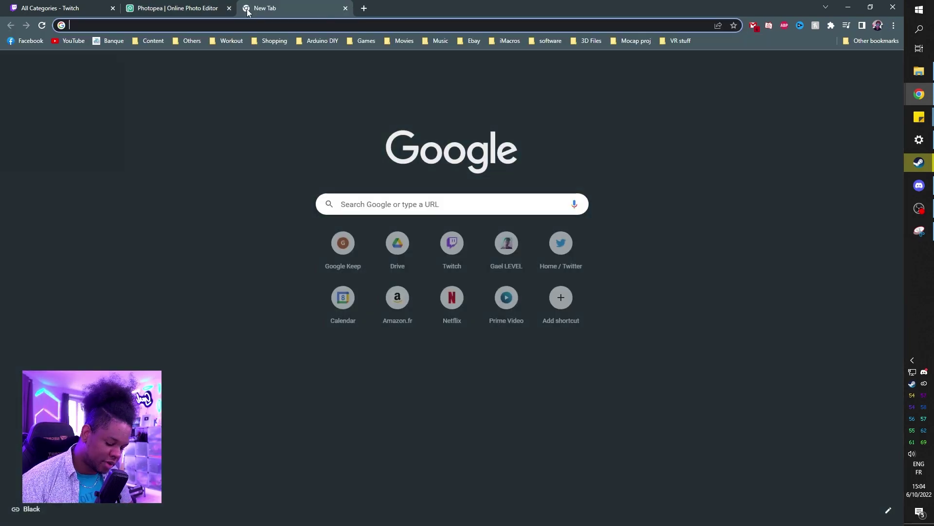
{"action": "type", "text": "photo"}
{"action": "key", "text": "Return"}
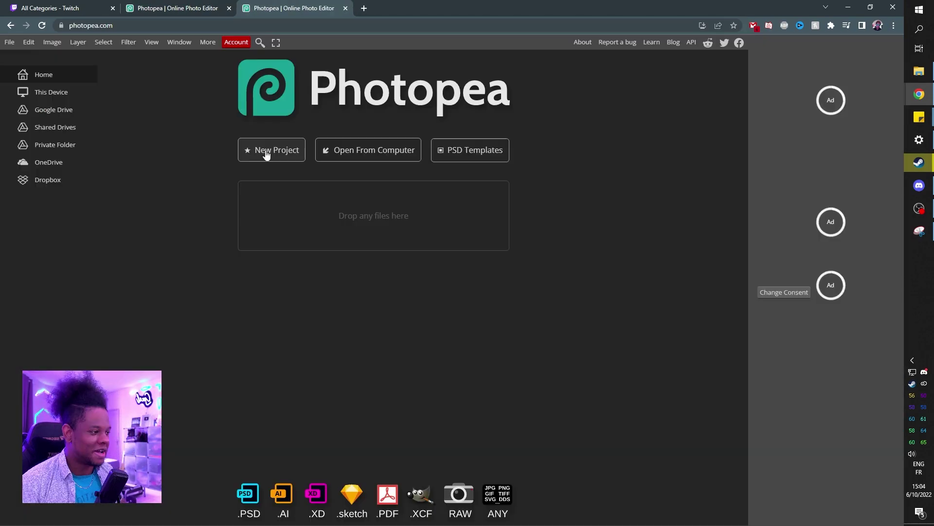
Create a new 640 × 640 px project at 300 DPI
{"action": "left_click", "coordinate": [268, 152]}
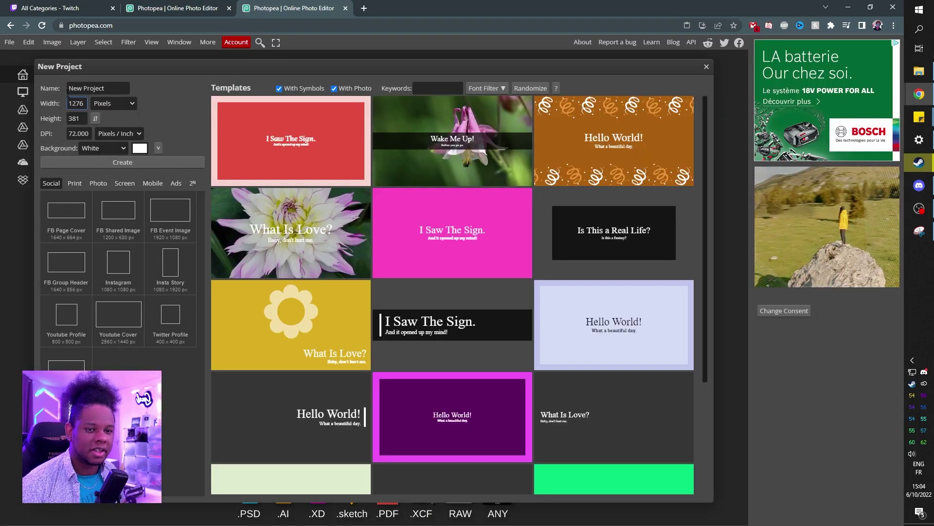
{"action": "left_click", "coordinate": [73, 103]}
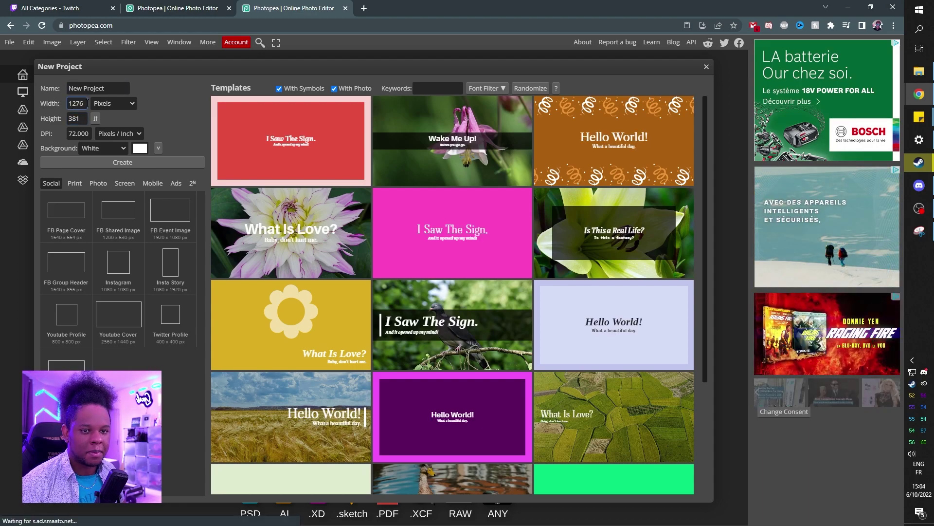
{"action": "key", "text": "ctrl+a"}
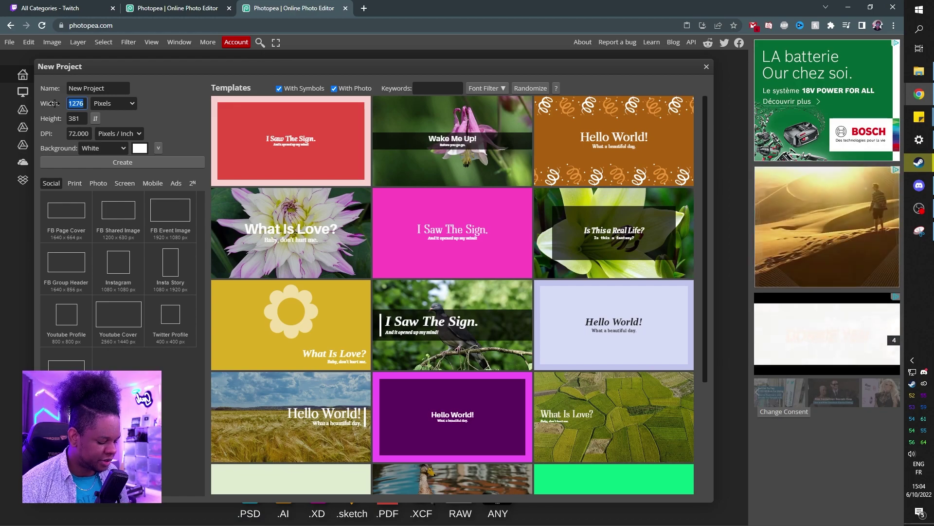
{"action": "type", "text": "640"}
{"action": "key", "text": "Tab"}
{"action": "type", "text": "640"}
{"action": "key", "text": "Tab"}
{"action": "type", "text": "300"}
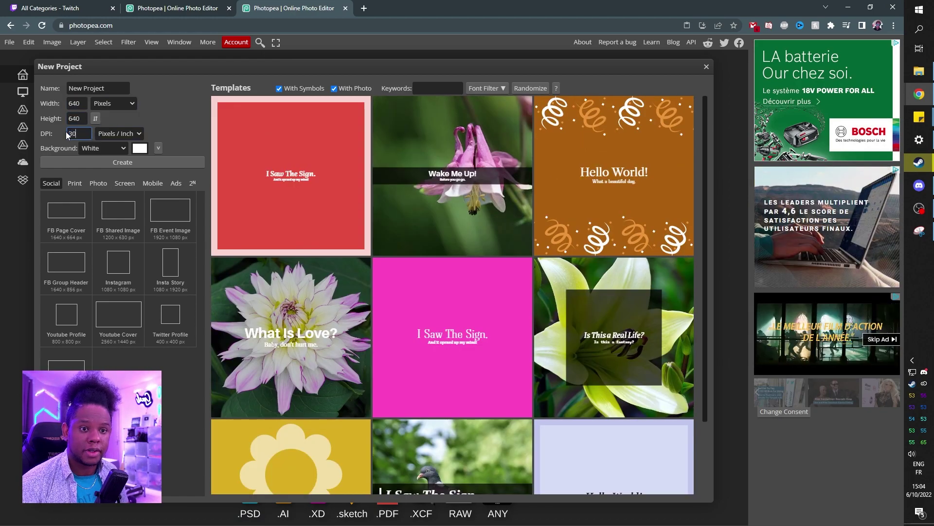
{"action": "left_click", "coordinate": [100, 161]}
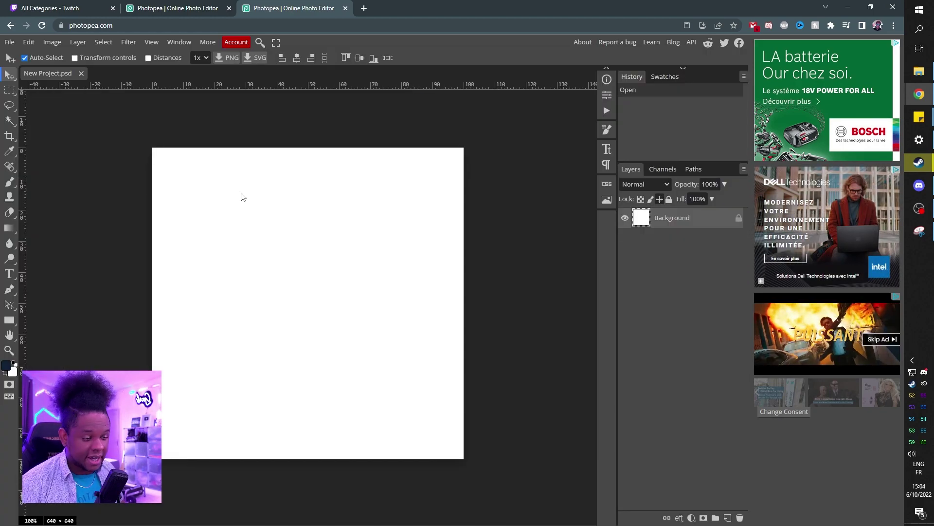
Paste the banner snip and scale it to span the canvas width along the top
{"action": "key", "text": "ctrl+v"}
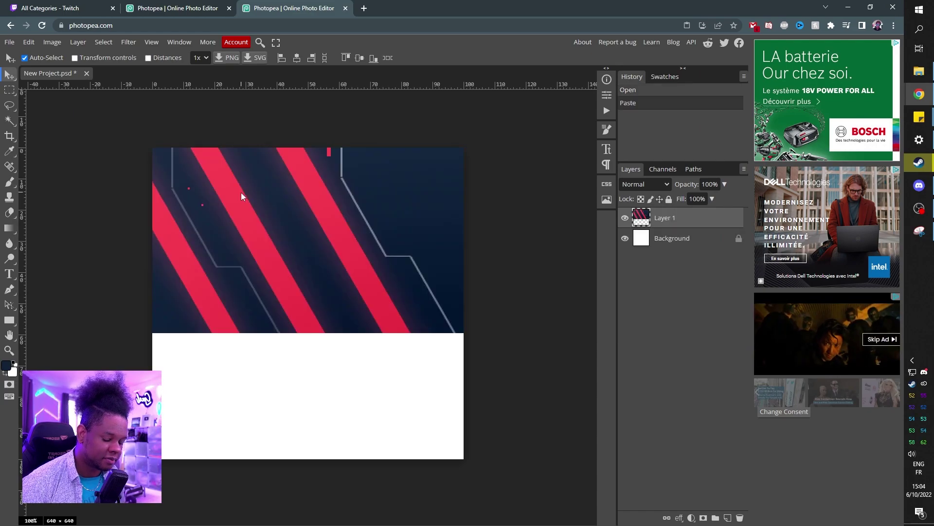
{"action": "key", "text": "ctrl+alt+t"}
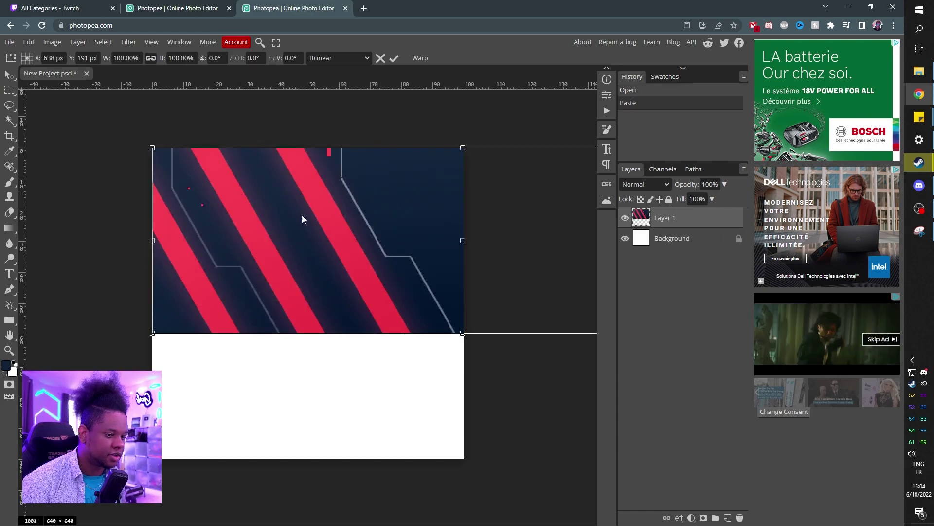
{"action": "mouse_move", "coordinate": [152, 147]}
{"action": "left_mouse_down"}
{"action": "mouse_move", "coordinate": [134, 171]}
{"action": "mouse_move", "coordinate": [153, 148]}
{"action": "left_mouse_up"}
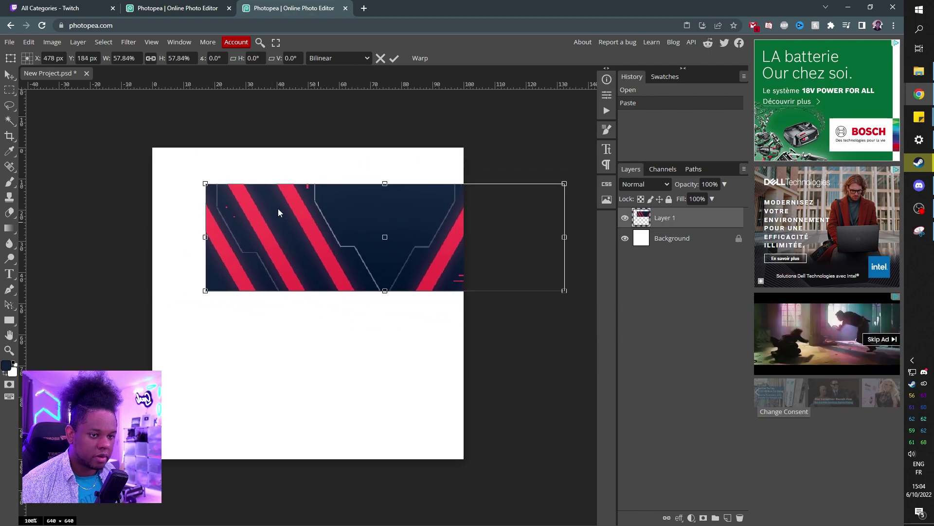
{"action": "left_click_drag", "start_coordinate": [278, 208], "coordinate": [268, 198]}
{"action": "left_click_drag", "start_coordinate": [511, 263], "coordinate": [465, 241]}
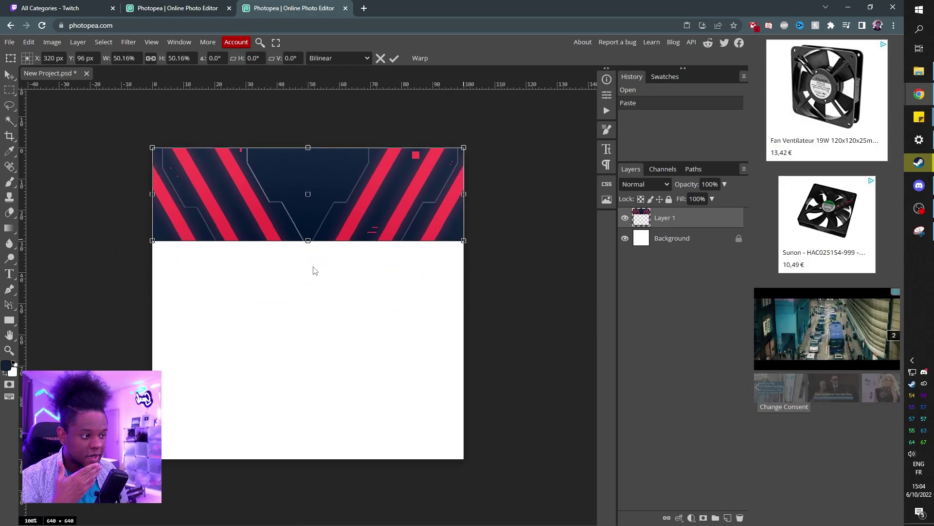
{"action": "key", "text": "Return"}
Crop the canvas to the banner, then trim its top and bottom to 640 × 170
{"action": "key", "text": "c"}
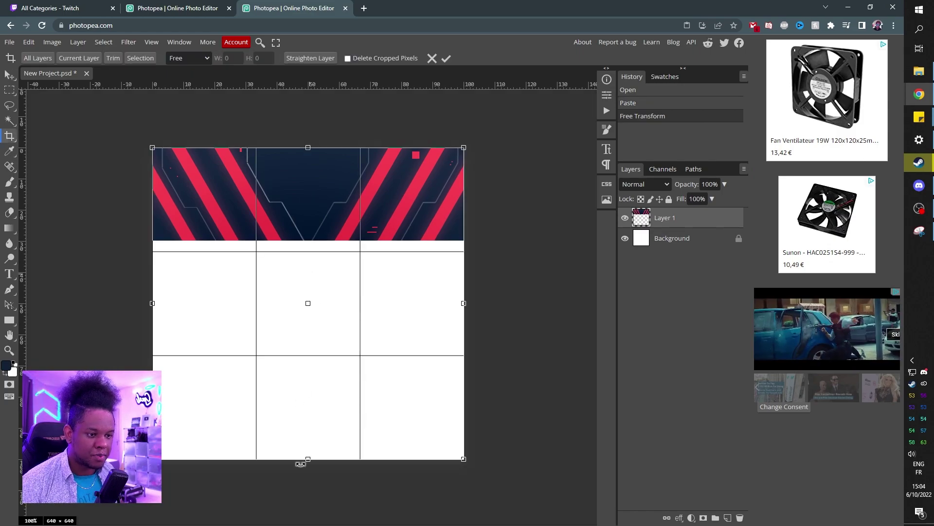
{"action": "left_click_drag", "start_coordinate": [307, 460], "coordinate": [281, 243]}
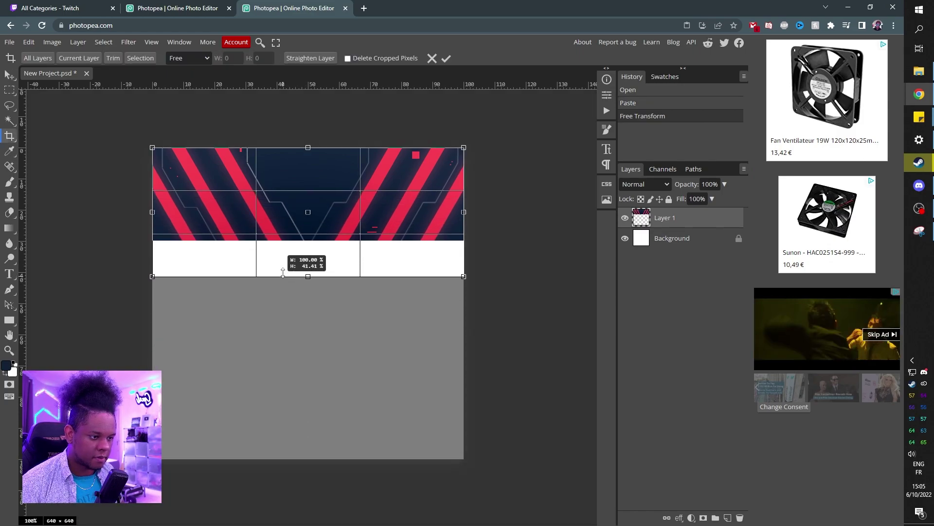
{"action": "key", "text": "Return"}
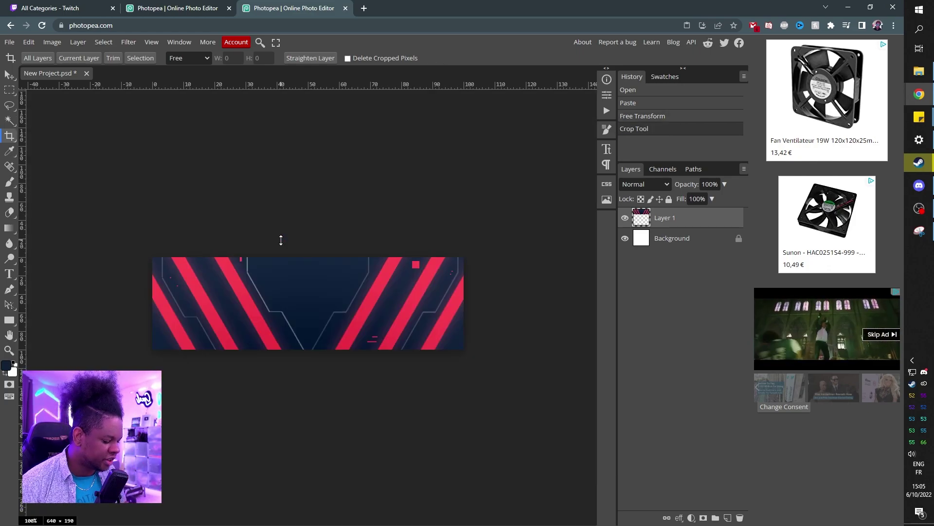
{"action": "scroll", "coordinate": [281, 240], "scroll_direction": "up", "scroll_amount": 3}
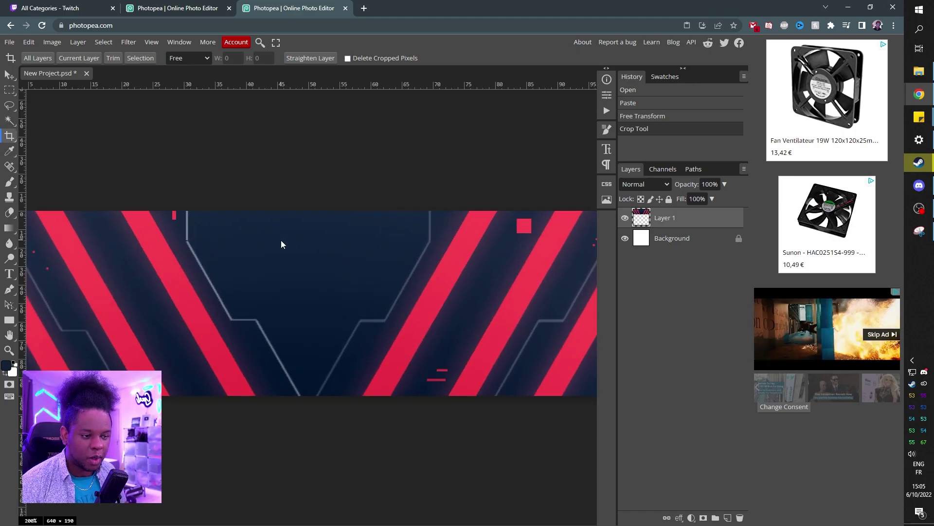
{"action": "scroll", "coordinate": [281, 240], "scroll_direction": "down", "scroll_amount": 3}
{"action": "left_click", "coordinate": [282, 241]}
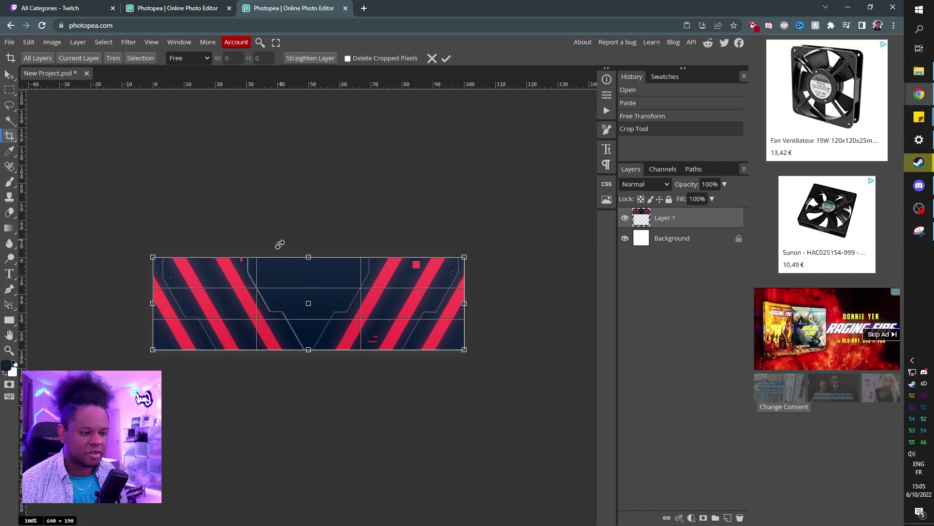
{"action": "left_click_drag", "start_coordinate": [308, 257], "coordinate": [308, 263]}
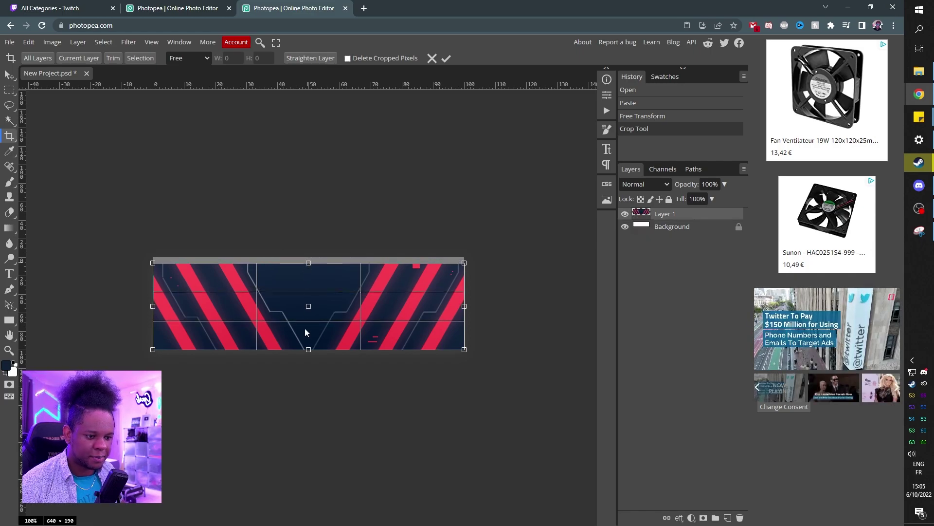
{"action": "left_click_drag", "start_coordinate": [307, 350], "coordinate": [307, 343]}
{"action": "key", "text": "Return"}
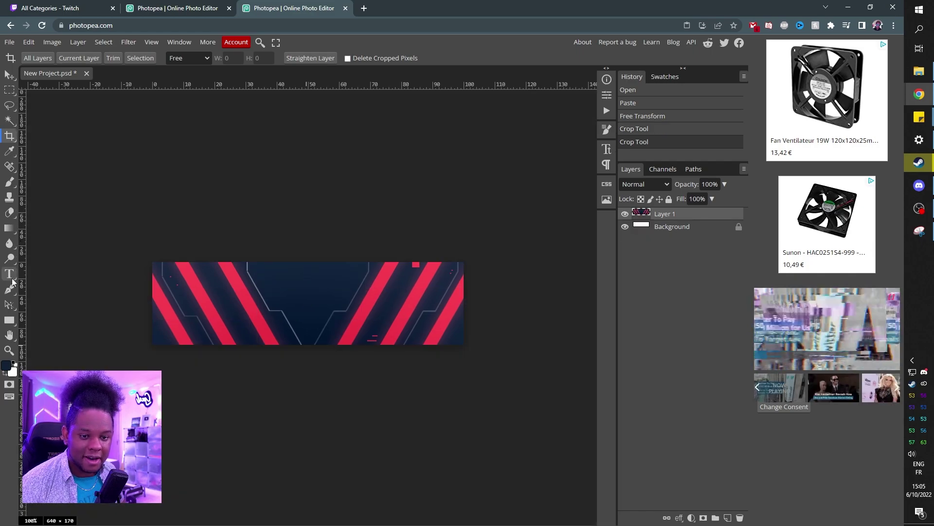
Type 'ABOUT' at 91 px in white and place it across the banner's middle
{"action": "left_click", "coordinate": [10, 275]}
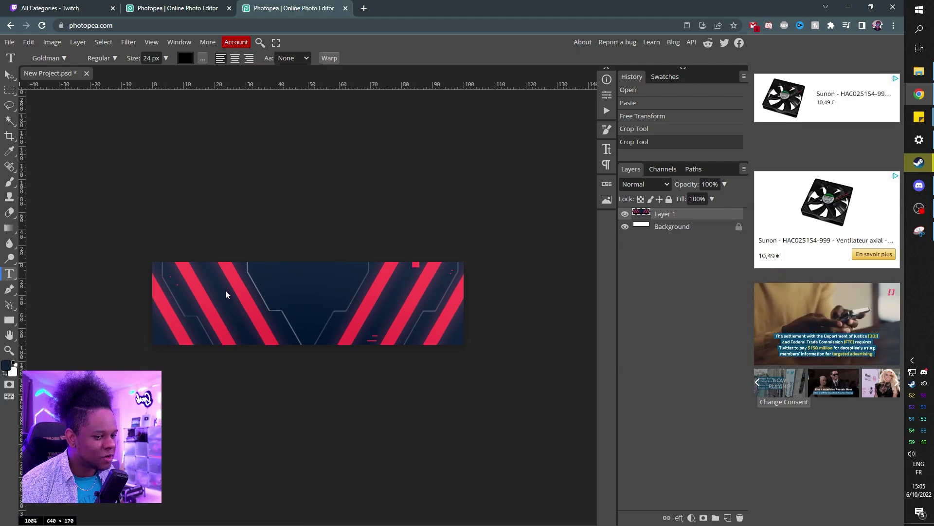
{"action": "left_click", "coordinate": [226, 289]}
{"action": "type", "text": "ABOUT"}
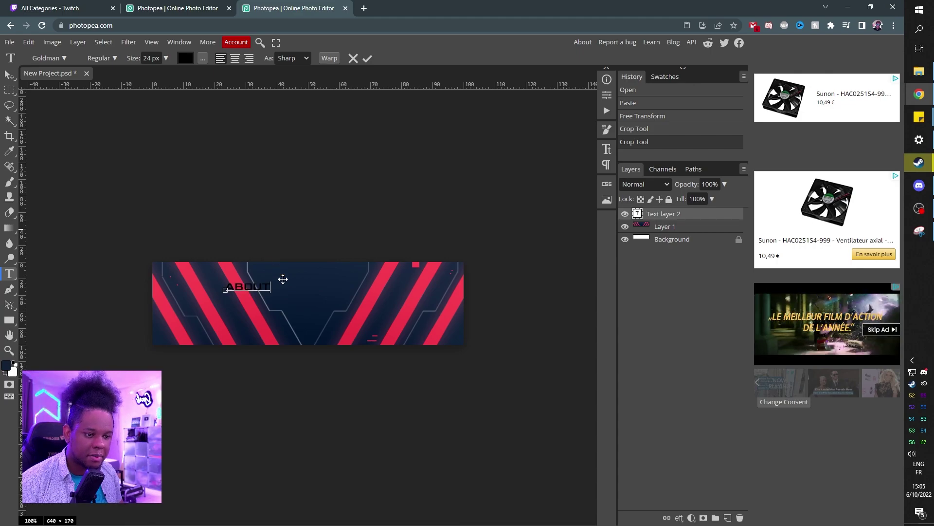
{"action": "left_click_drag", "start_coordinate": [271, 287], "coordinate": [209, 288]}
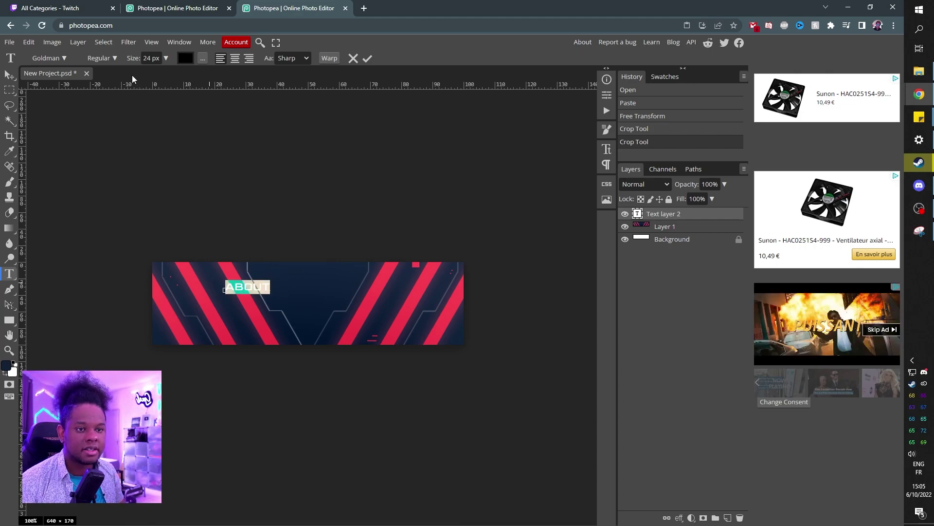
{"action": "left_click_drag", "start_coordinate": [130, 57], "coordinate": [158, 57]}
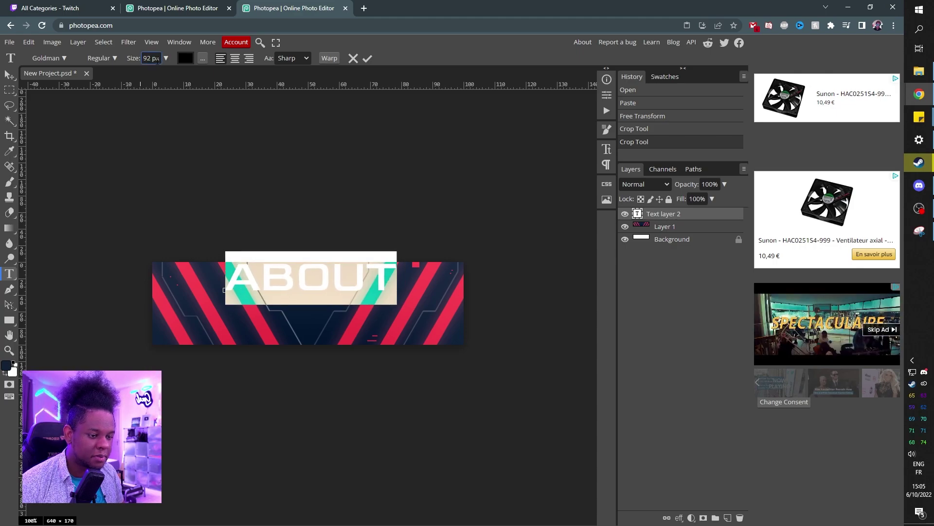
{"action": "left_click_drag", "start_coordinate": [312, 154], "coordinate": [306, 179]}
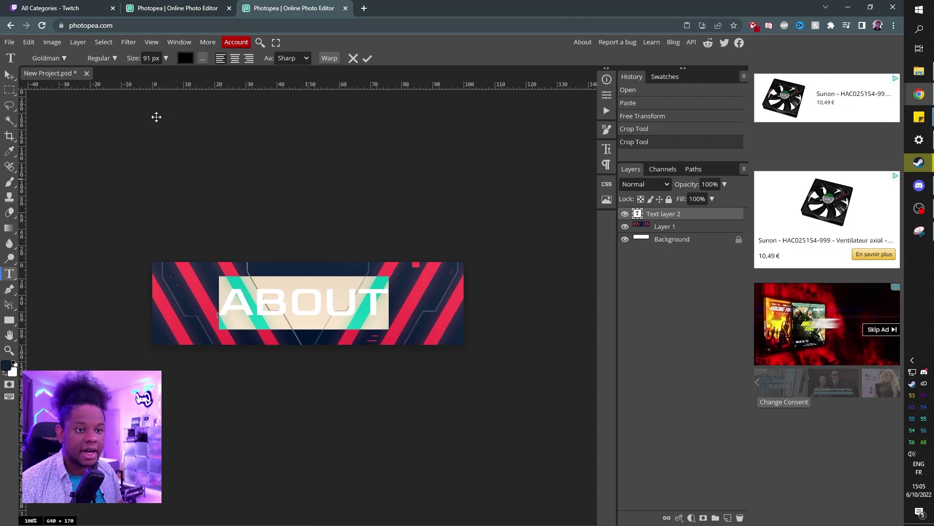
{"action": "left_click", "coordinate": [185, 58]}
{"action": "left_click", "coordinate": [80, 132]}
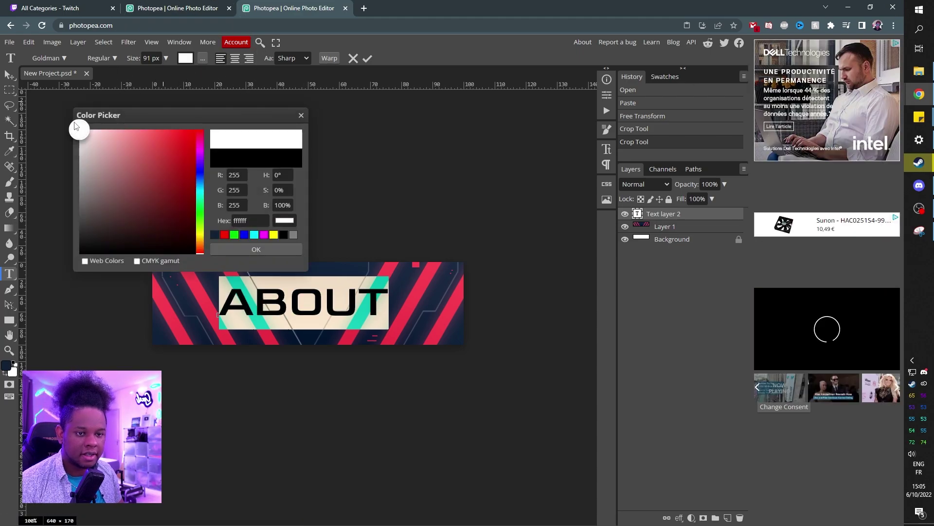
{"action": "left_click", "coordinate": [255, 249]}
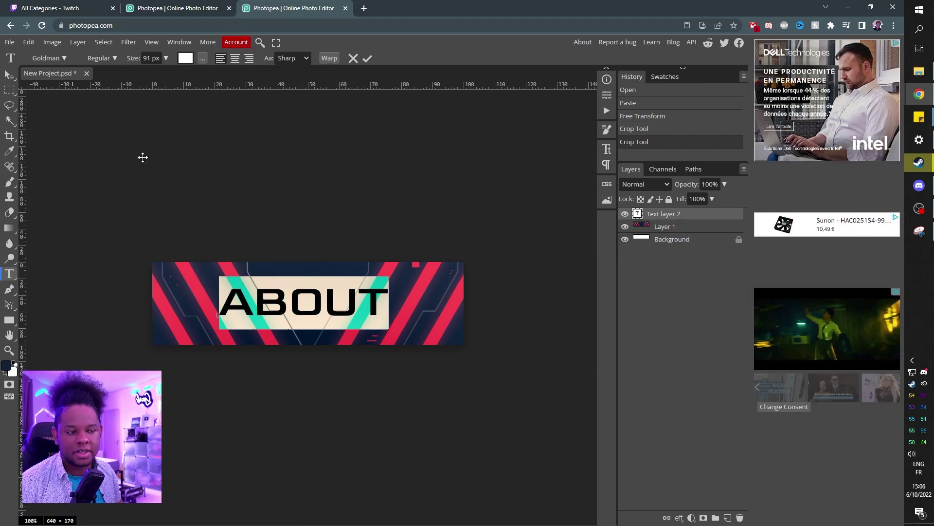
{"action": "left_click", "coordinate": [646, 231]}
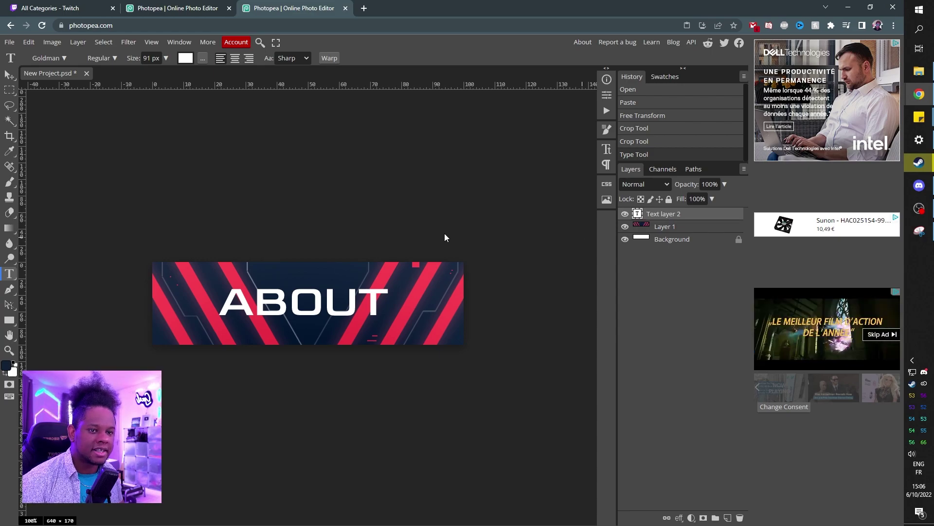
Centre ABOUT horizontally and vertically on the banner, then open the layer effects list
{"action": "key", "text": "ctrl+a"}
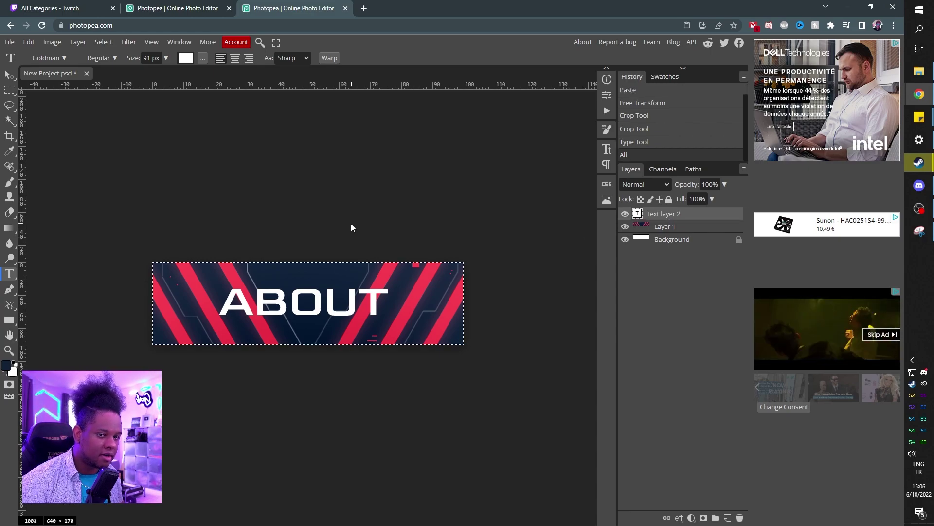
{"action": "left_click", "coordinate": [10, 75]}
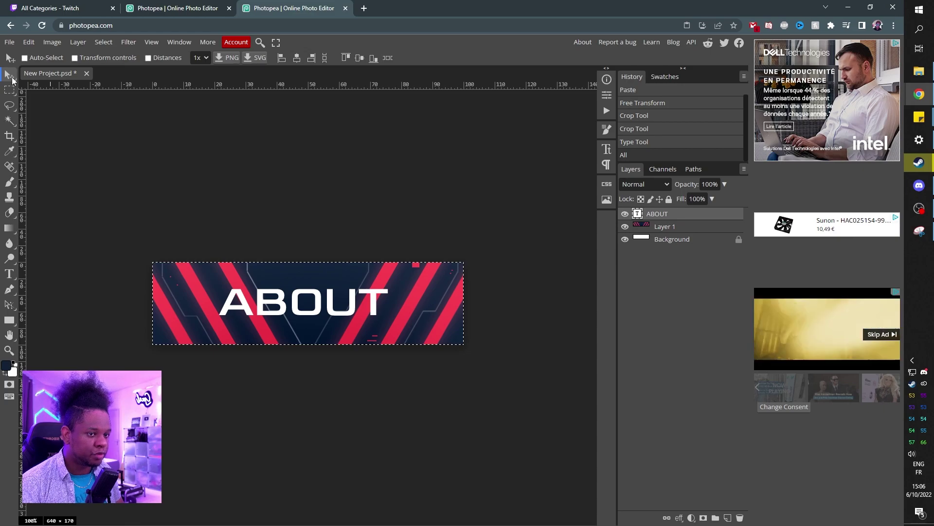
{"action": "left_click", "coordinate": [300, 57]}
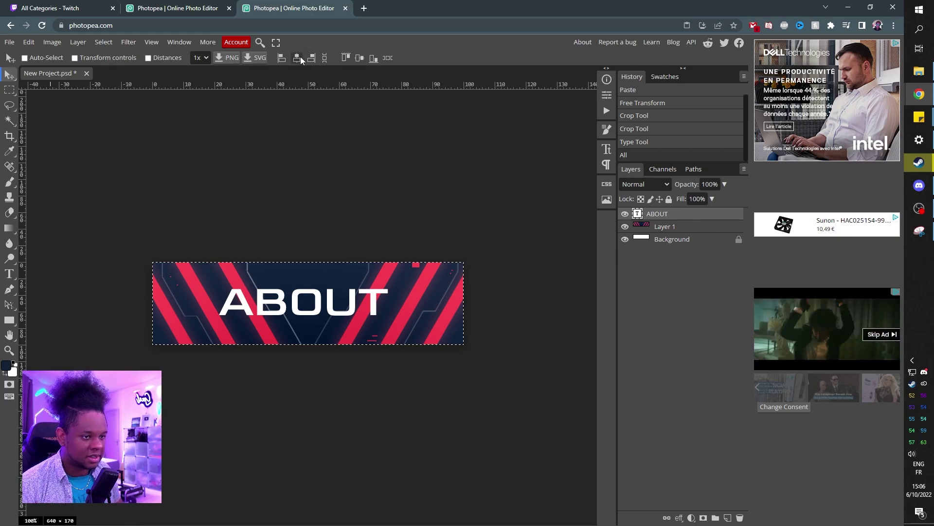
{"action": "left_click", "coordinate": [362, 58]}
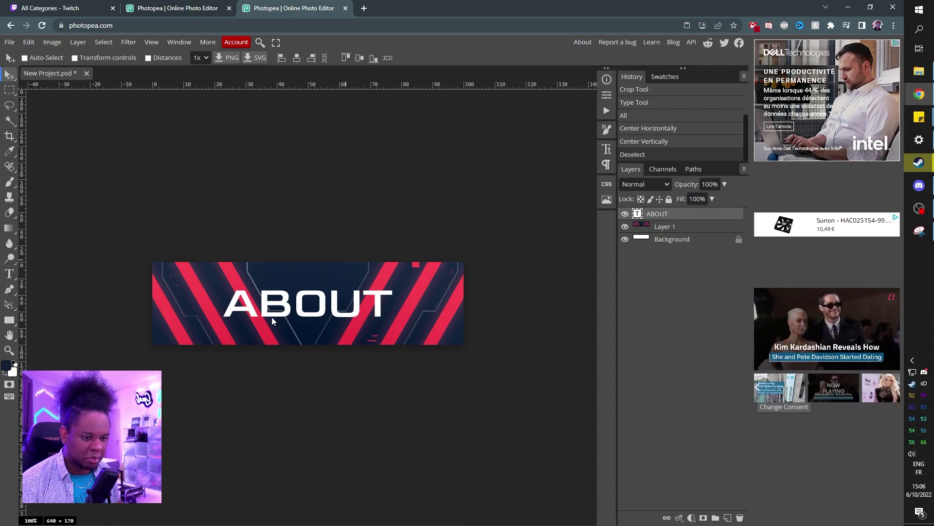
{"action": "left_click", "coordinate": [680, 518]}
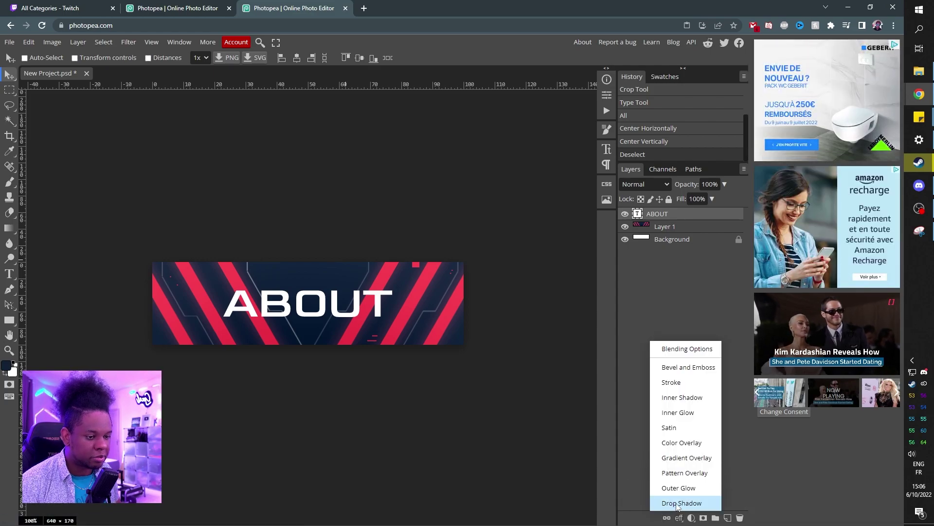
Add a nearly transparent Linear Burn drop shadow to the ABOUT text
{"action": "left_click", "coordinate": [681, 503]}
{"action": "left_click_drag", "start_coordinate": [147, 118], "coordinate": [521, 102]}
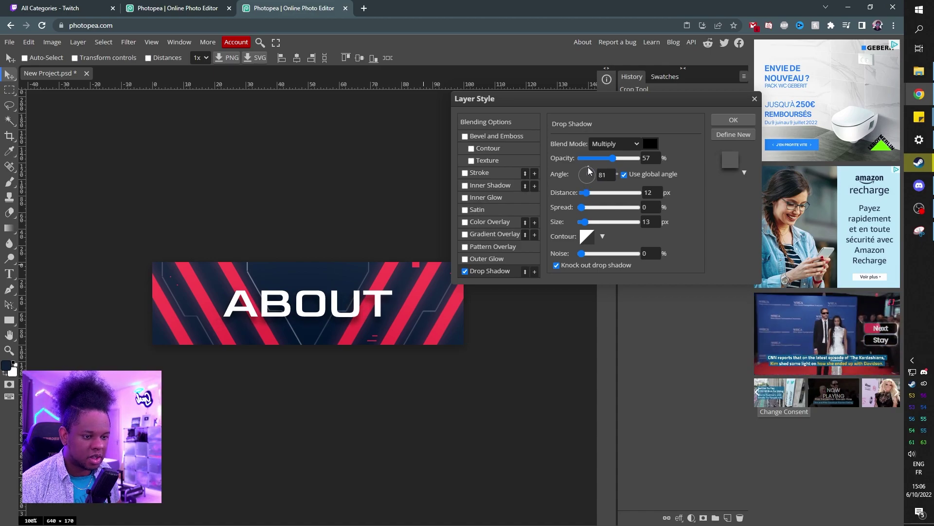
{"action": "left_click", "coordinate": [605, 157]}
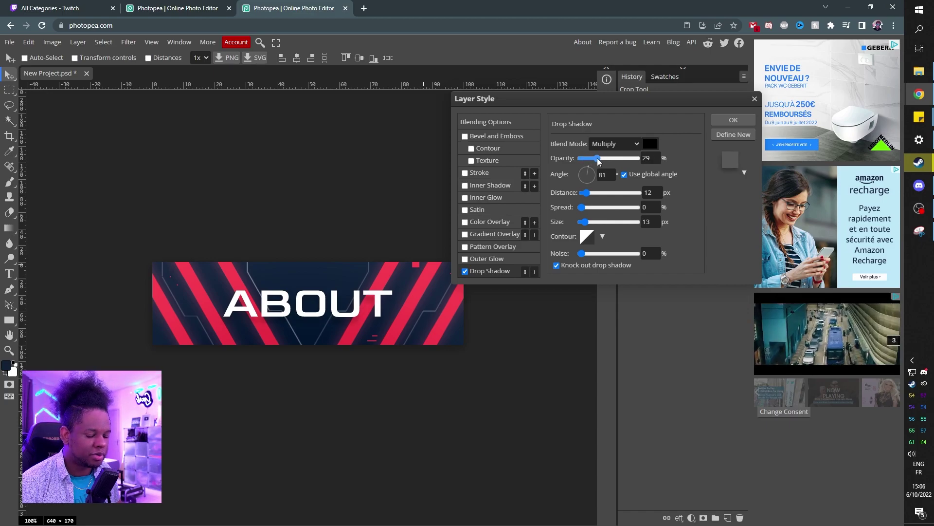
{"action": "left_click", "coordinate": [615, 144]}
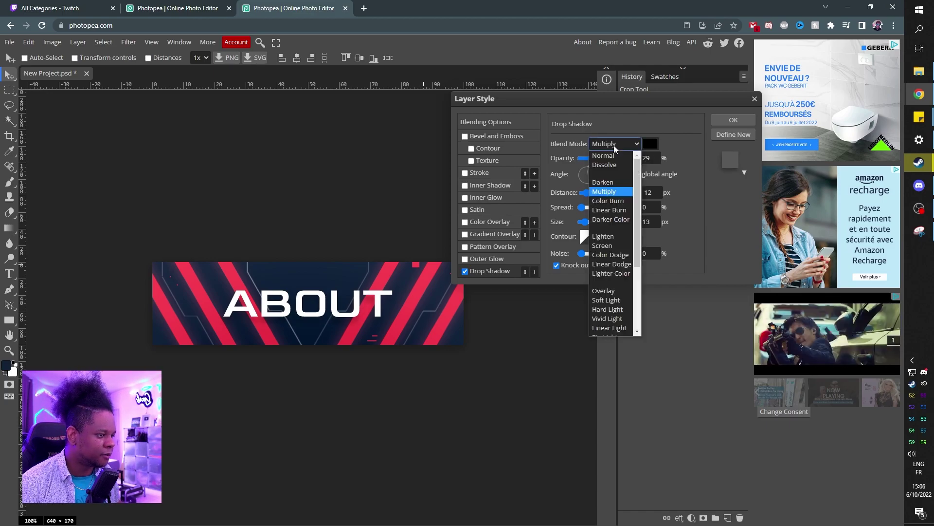
{"action": "left_click", "coordinate": [611, 211]}
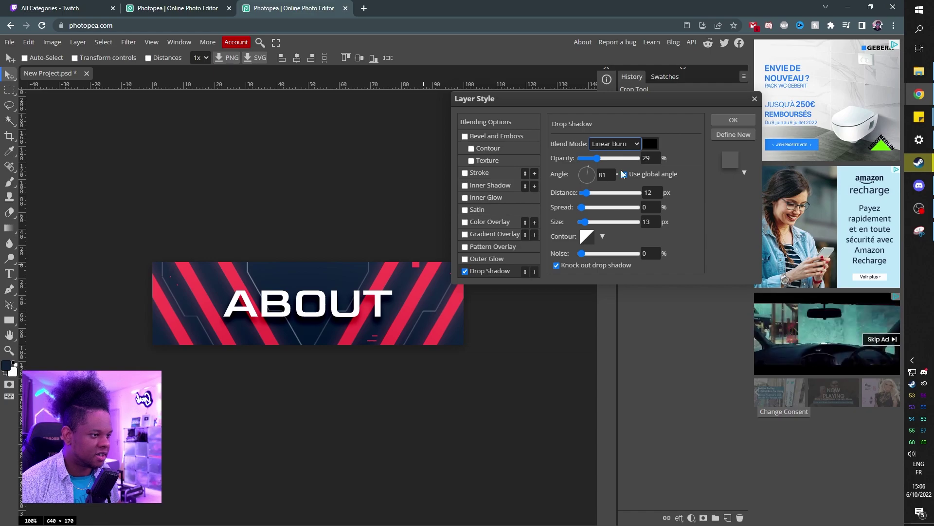
{"action": "left_click_drag", "start_coordinate": [598, 157], "coordinate": [585, 158]}
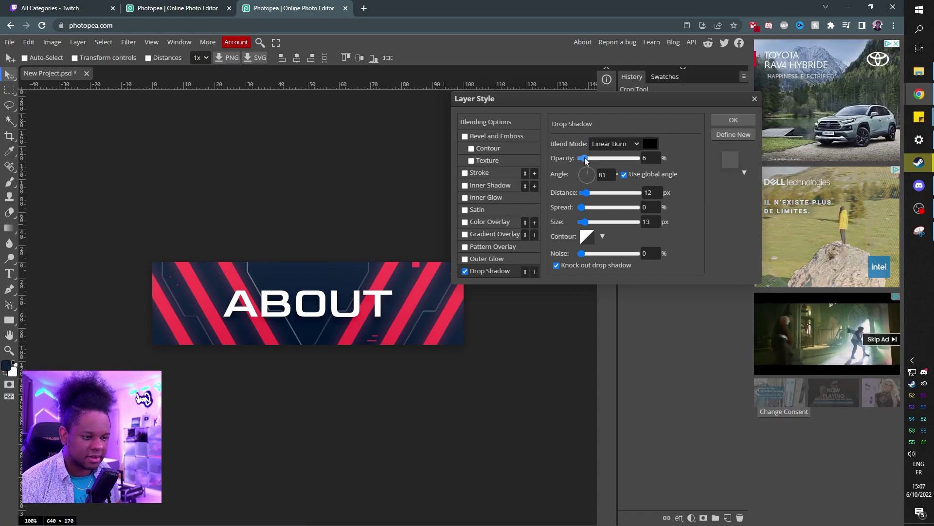
Add a semi-transparent dark grey stroke to ABOUT and apply the layer style
{"action": "left_click", "coordinate": [478, 172]}
{"action": "left_click", "coordinate": [560, 212]}
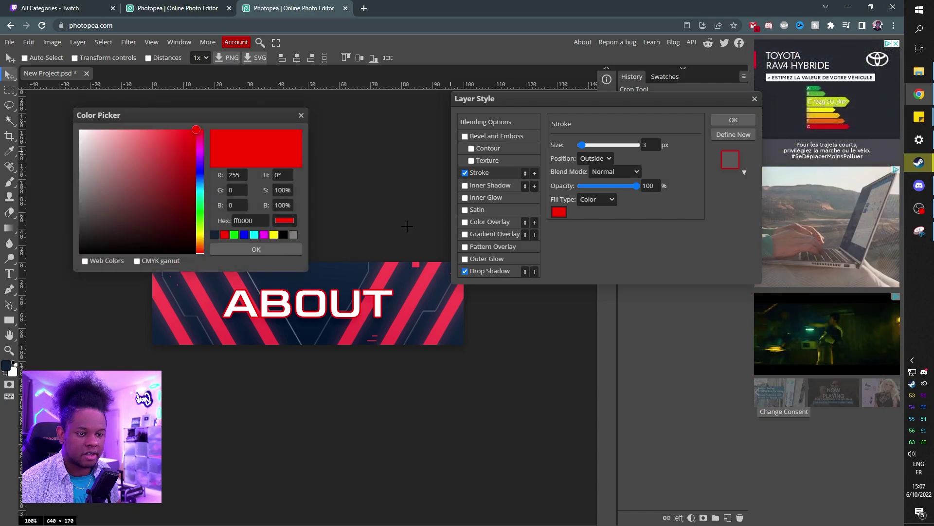
{"action": "left_click_drag", "start_coordinate": [84, 227], "coordinate": [74, 241]}
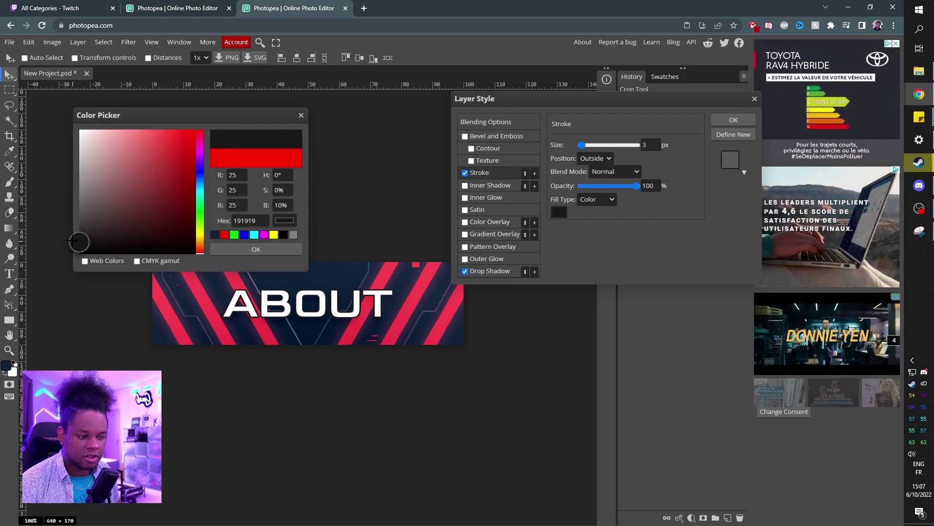
{"action": "key", "text": "Return"}
{"action": "left_click_drag", "start_coordinate": [637, 186], "coordinate": [602, 185]}
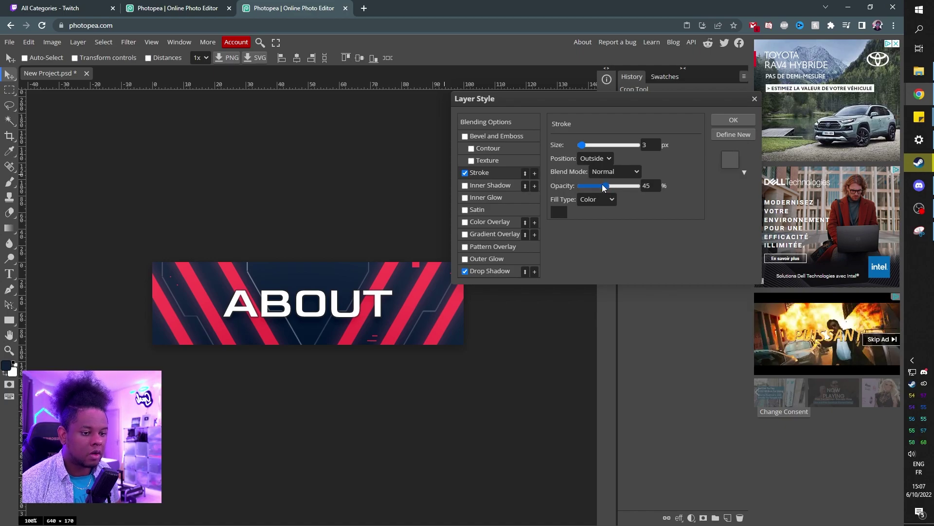
{"action": "left_click", "coordinate": [726, 120]}
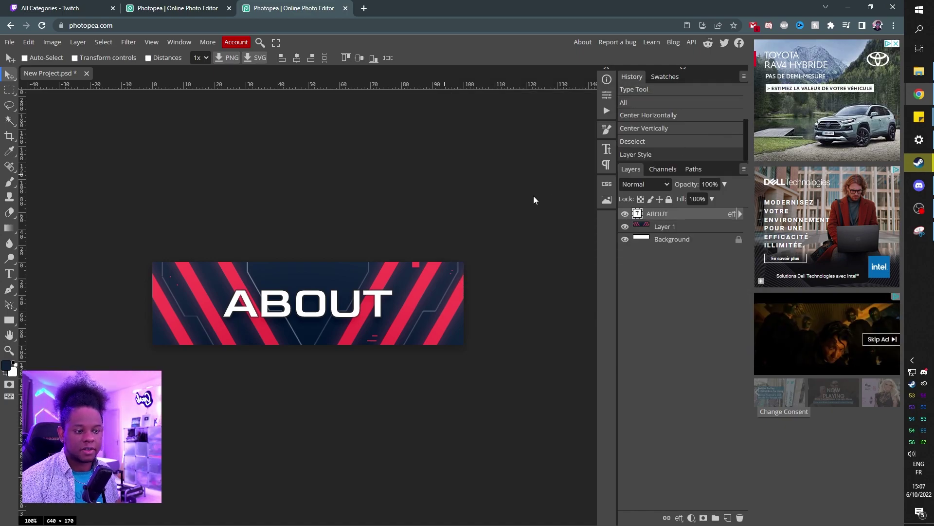
Export the banner as a PNG named 'About 2' and dismiss the download bar
{"action": "left_click", "coordinate": [9, 42]}
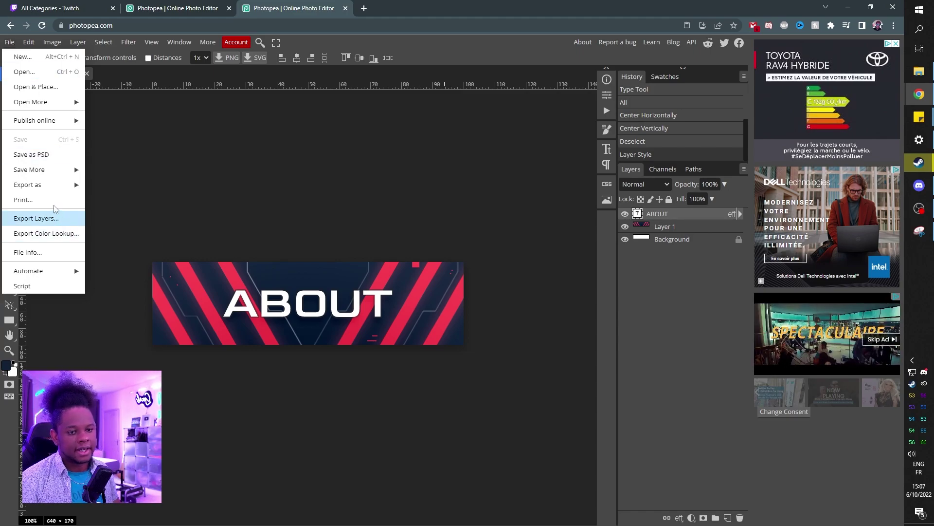
{"action": "mouse_move", "coordinate": [28, 183]}
{"action": "left_click", "coordinate": [104, 185]}
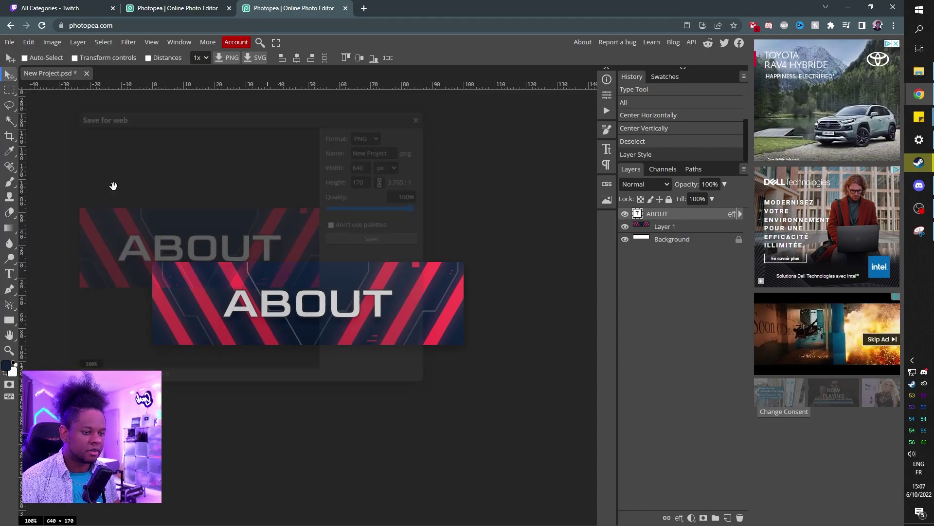
{"action": "left_click", "coordinate": [375, 241]}
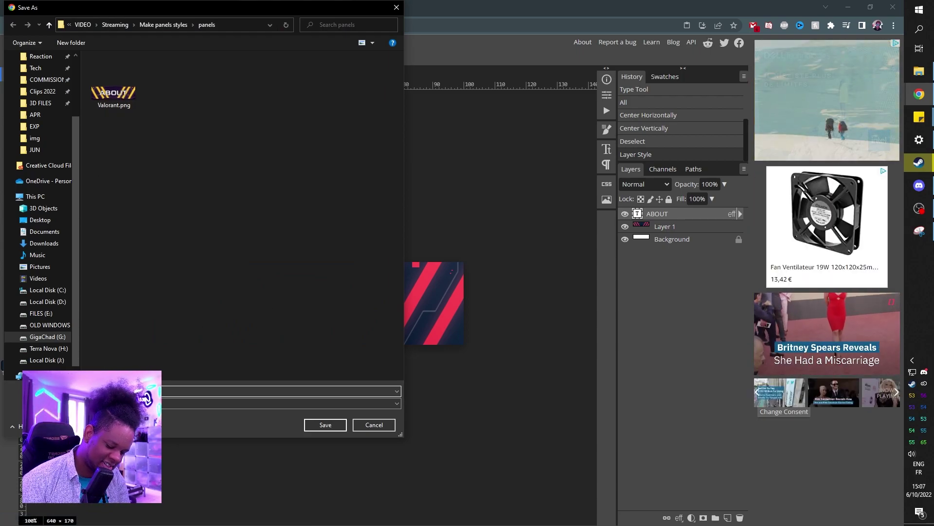
{"action": "type", "text": "About 2"}
{"action": "key", "text": "Return"}
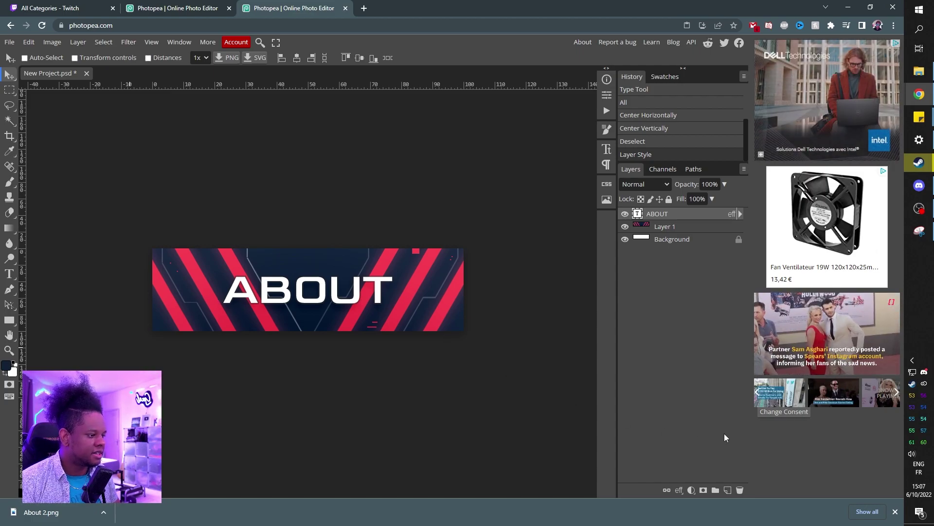
{"action": "left_click", "coordinate": [896, 512]}
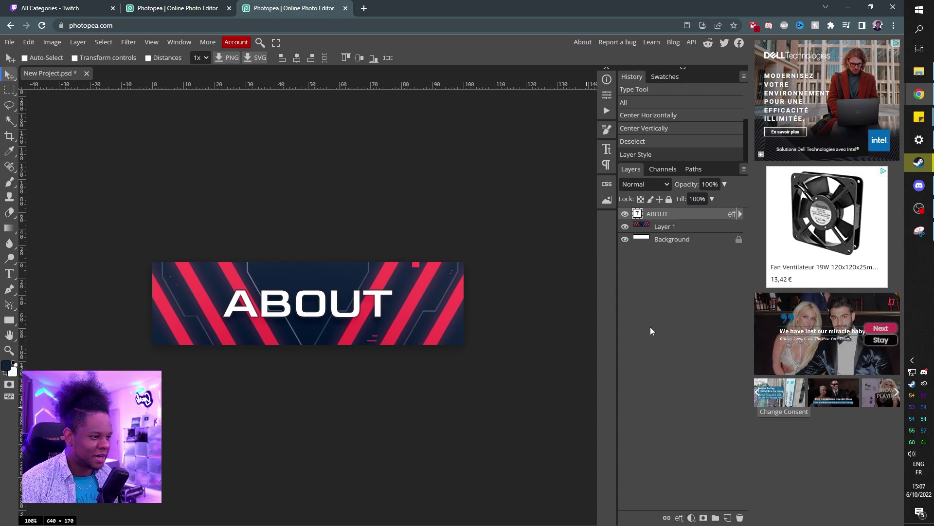
Add a Hue/Saturation adjustment layer and try shifting the stripe hue toward orange and green
{"action": "left_click", "coordinate": [693, 517]}
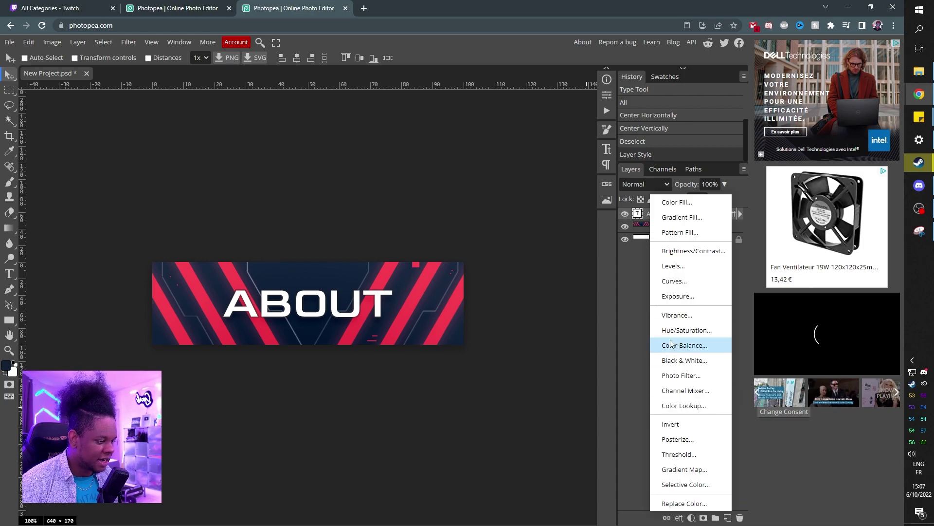
{"action": "left_click", "coordinate": [686, 330]}
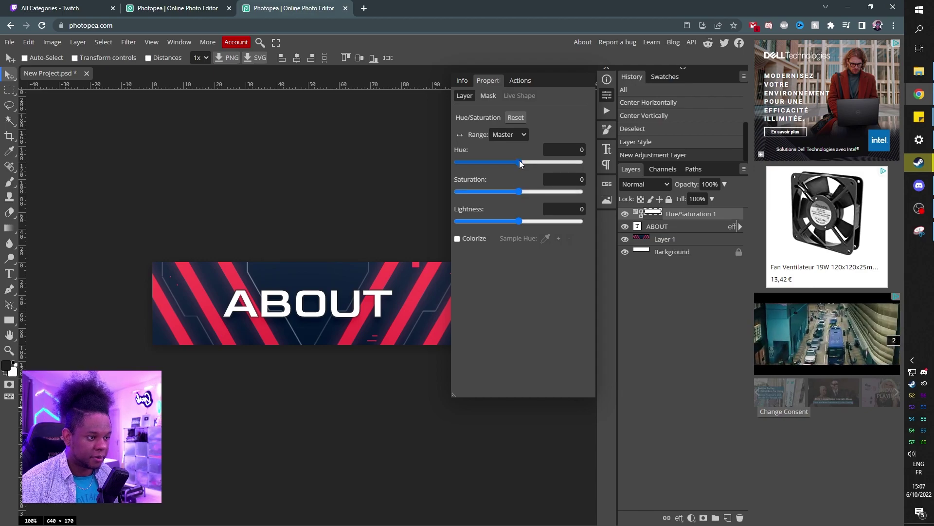
{"action": "left_click_drag", "start_coordinate": [519, 160], "coordinate": [538, 163]}
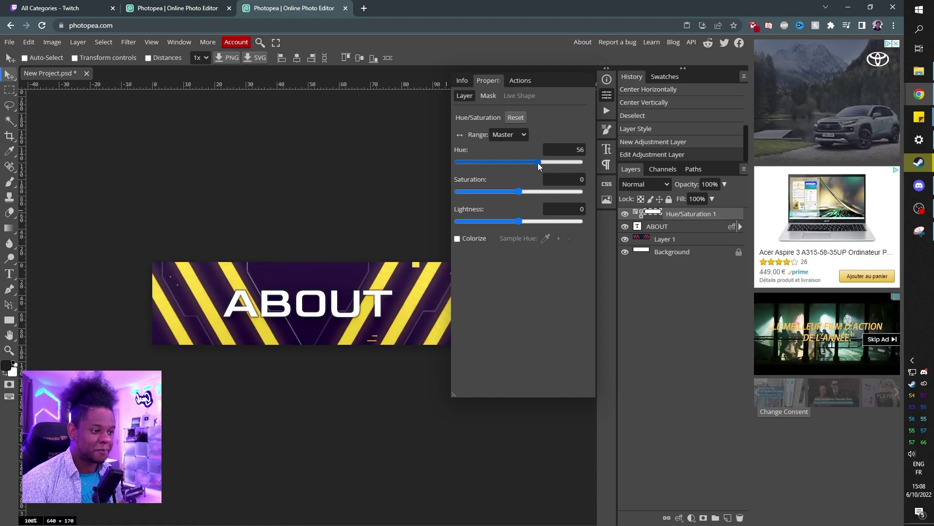
{"action": "mouse_move", "coordinate": [539, 163]}
{"action": "left_mouse_down"}
{"action": "mouse_move", "coordinate": [576, 168]}
{"action": "mouse_move", "coordinate": [460, 170]}
{"action": "mouse_move", "coordinate": [552, 173]}
{"action": "left_mouse_up"}
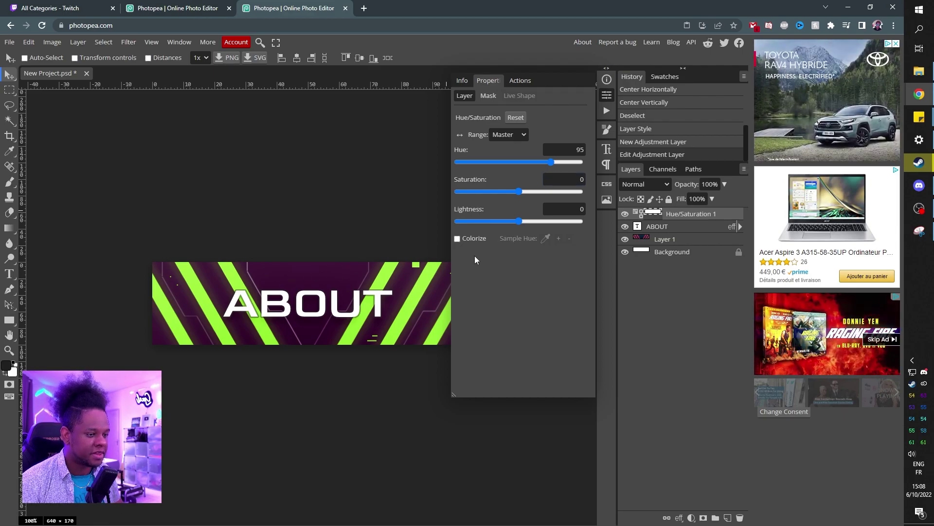
Turn on Colorize and set Saturation 71, Hue -138 for blue stripes
{"action": "left_click", "coordinate": [458, 241]}
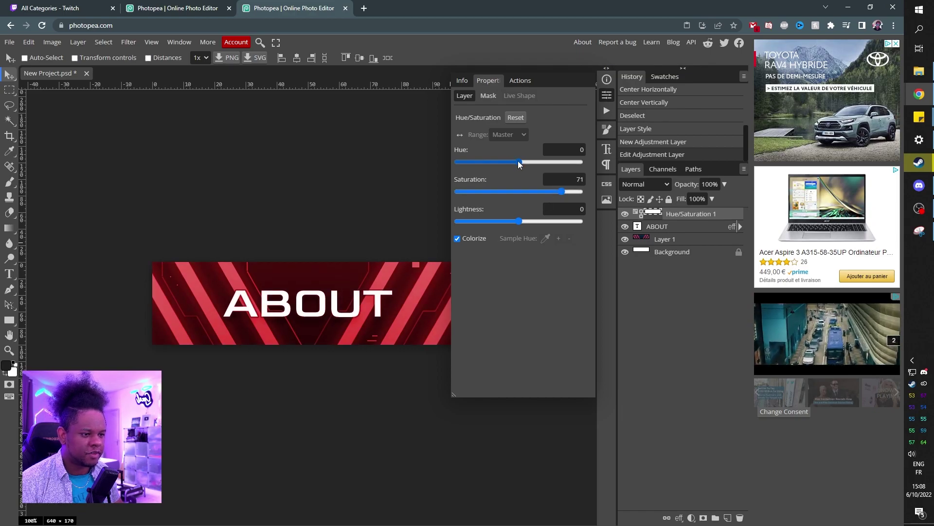
{"action": "mouse_move", "coordinate": [519, 162]}
{"action": "left_mouse_down"}
{"action": "mouse_move", "coordinate": [550, 162]}
{"action": "mouse_move", "coordinate": [476, 165]}
{"action": "left_mouse_up"}
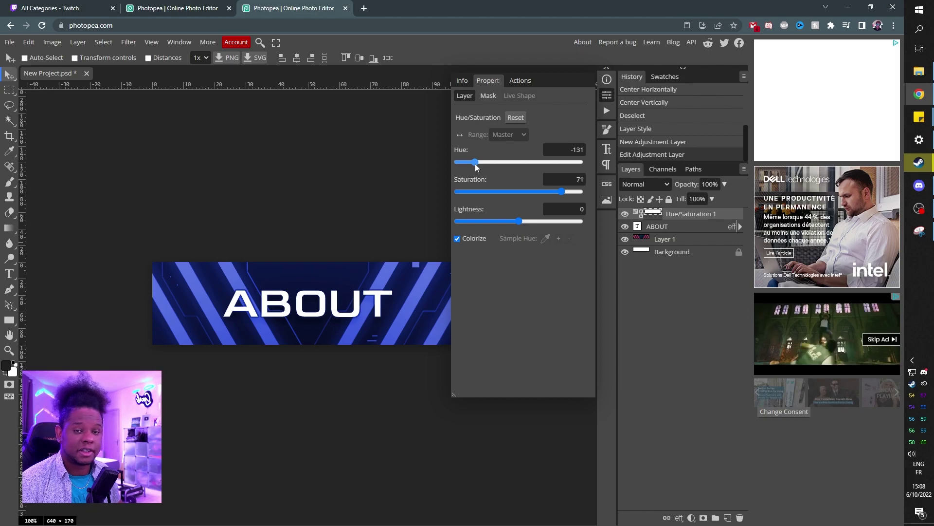
{"action": "left_click_drag", "start_coordinate": [476, 164], "coordinate": [556, 164]}
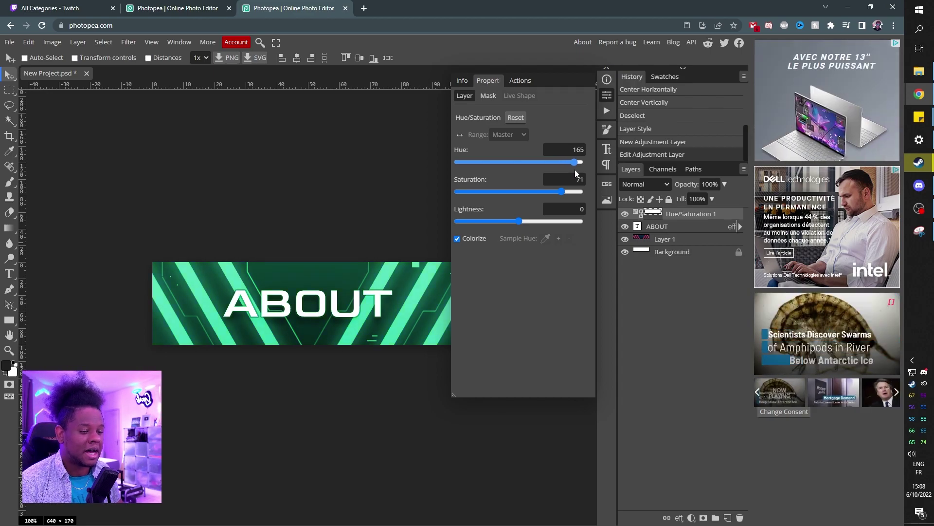
{"action": "key", "text": "ctrl+z"}
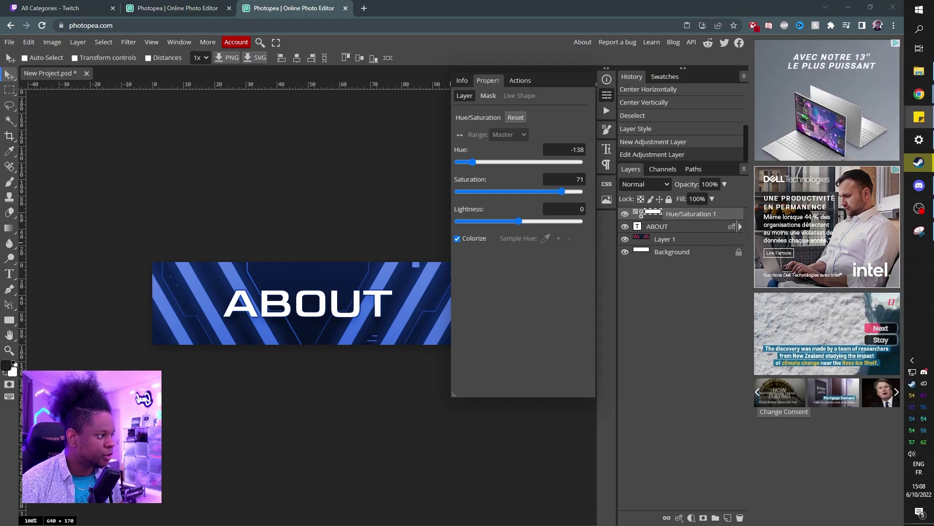
Load the saved panel document from its pasted link in a new tab
{"action": "left_click", "coordinate": [364, 8]}
{"action": "type", "text": "https://www.photopea.com/#ibEKXasSx"}
{"action": "key", "text": "Return"}
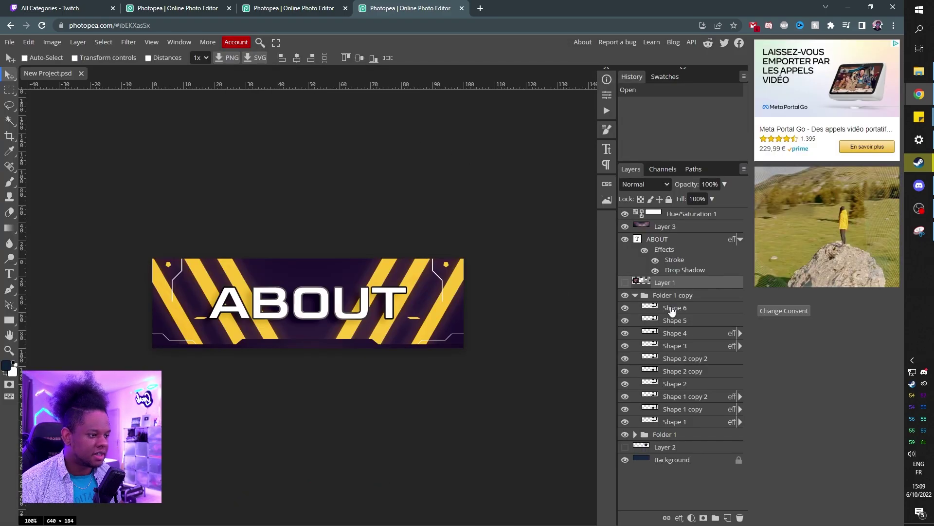
Hide Hue/Saturation 1 to restore red stripes, then start and cancel an ABOUT text edit
{"action": "left_click", "coordinate": [625, 214]}
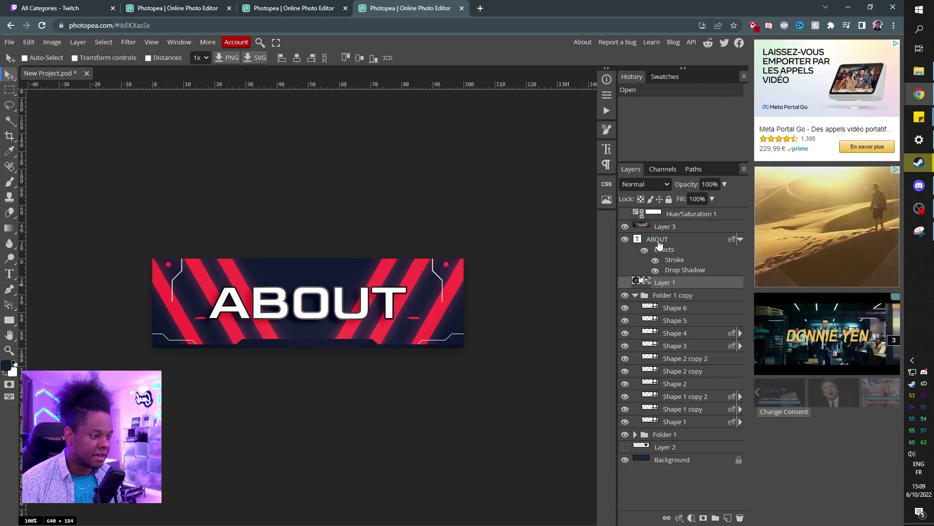
{"action": "left_click", "coordinate": [639, 241]}
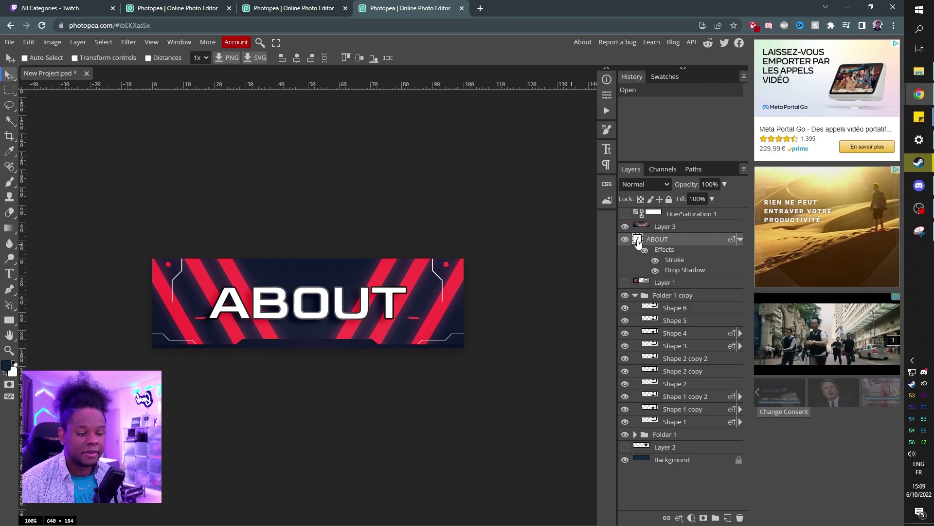
{"action": "double_click", "coordinate": [639, 241]}
{"action": "type", "text": "poop"}
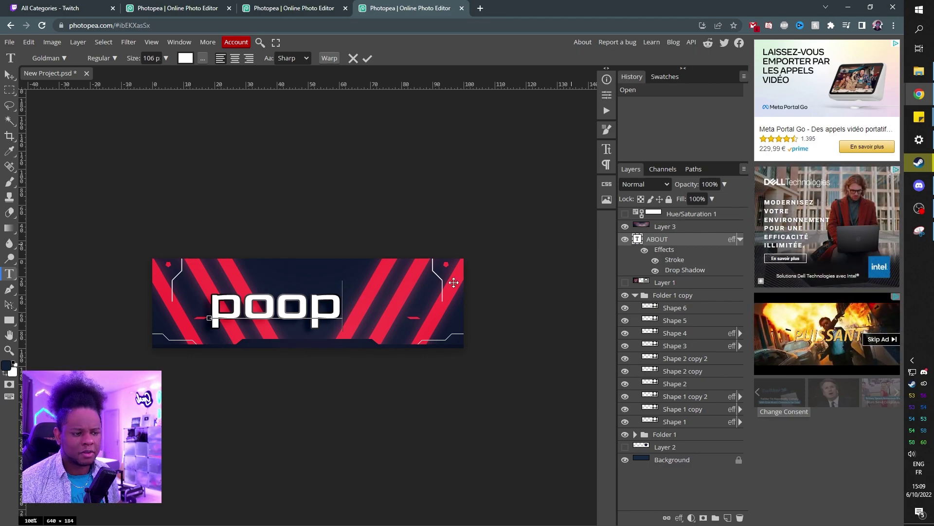
{"action": "key", "text": "BackSpace"}
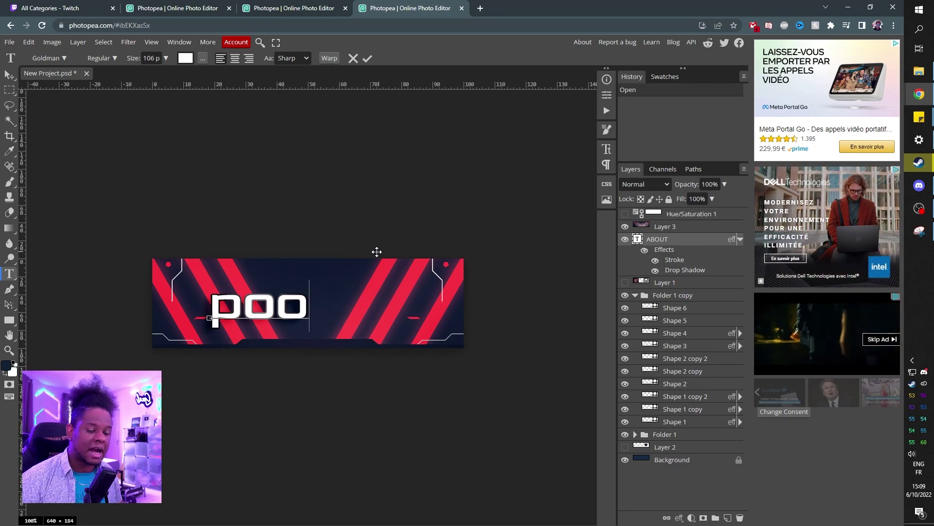
{"action": "key", "text": "BackSpace"}
{"action": "key", "text": "Escape"}
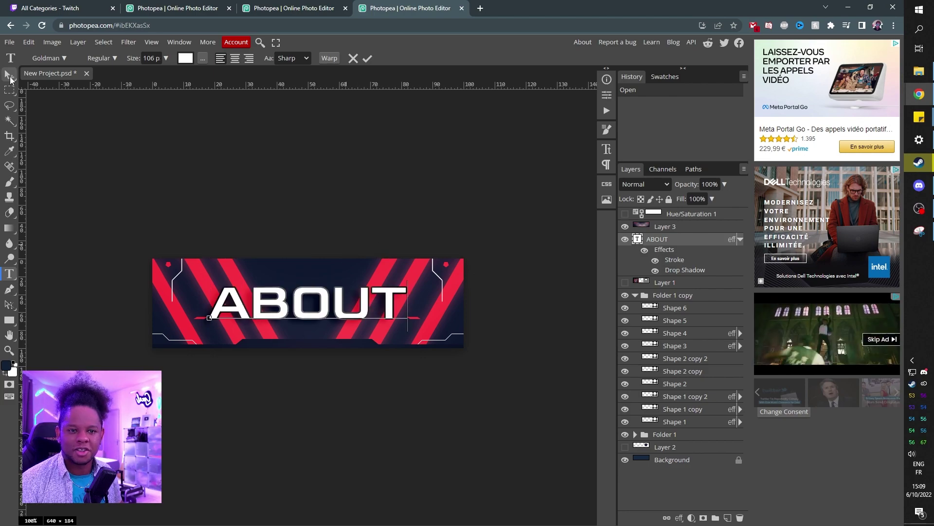